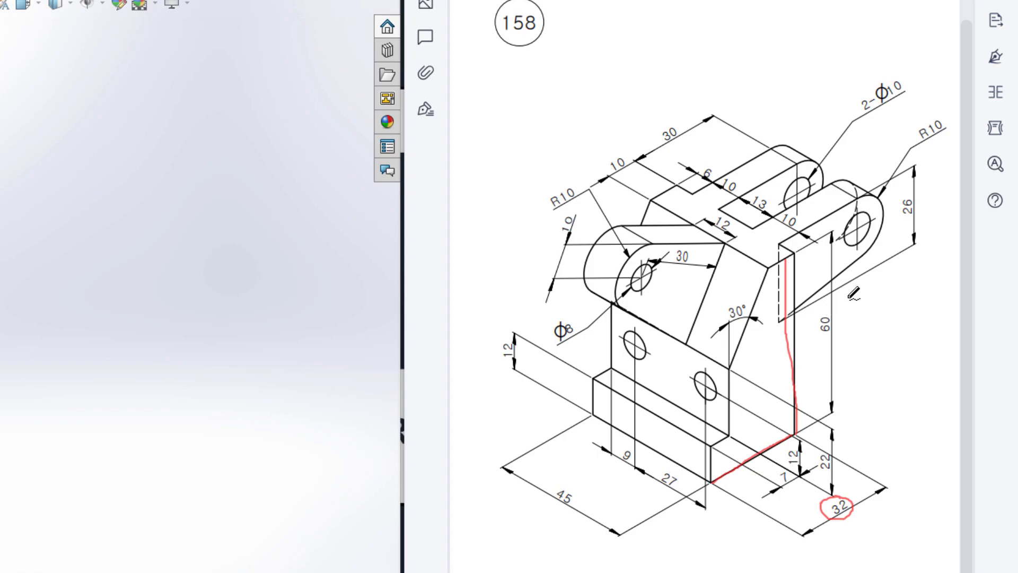
Examine the side profile dimensions and the overall width of the part in drawing 158.
{"action": "left_click_drag", "start_coordinate": [819, 307], "coordinate": [833, 308]}
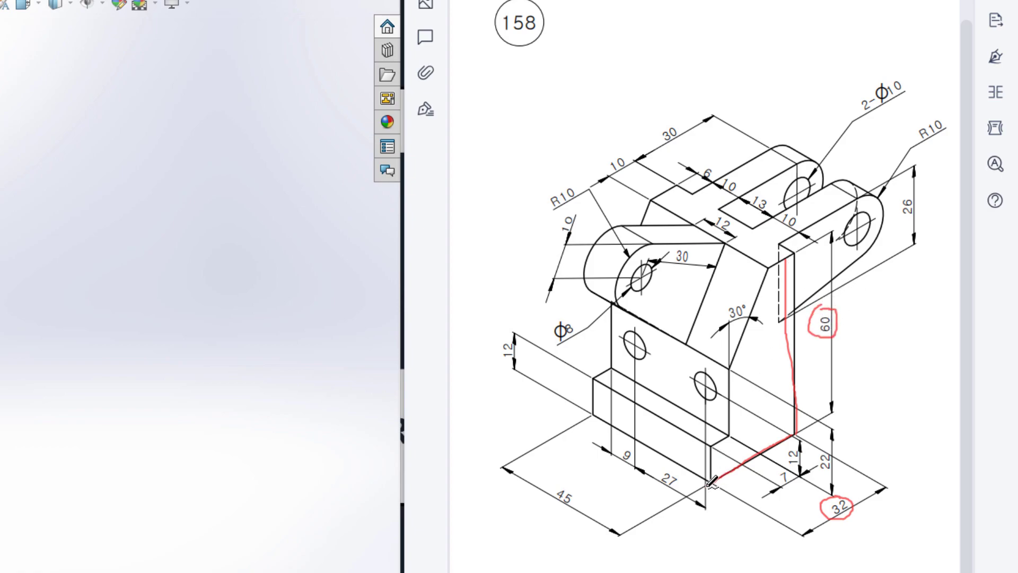
{"action": "left_click_drag", "start_coordinate": [711, 478], "coordinate": [709, 445]}
{"action": "mouse_move", "coordinate": [512, 332]}
{"action": "left_mouse_down"}
{"action": "mouse_move", "coordinate": [505, 368]}
{"action": "mouse_move", "coordinate": [514, 334]}
{"action": "left_mouse_up"}
{"action": "left_click_drag", "start_coordinate": [710, 449], "coordinate": [735, 436]}
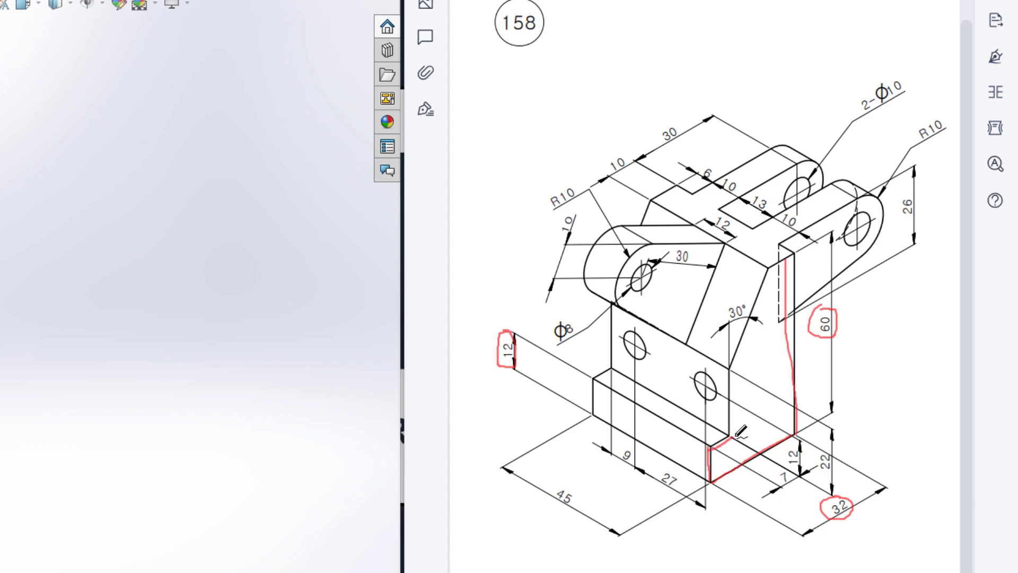
{"action": "mouse_move", "coordinate": [796, 465]}
{"action": "left_mouse_down"}
{"action": "mouse_move", "coordinate": [772, 469]}
{"action": "mouse_move", "coordinate": [797, 481]}
{"action": "mouse_move", "coordinate": [793, 461]}
{"action": "left_mouse_up"}
{"action": "left_click_drag", "start_coordinate": [732, 437], "coordinate": [727, 371]}
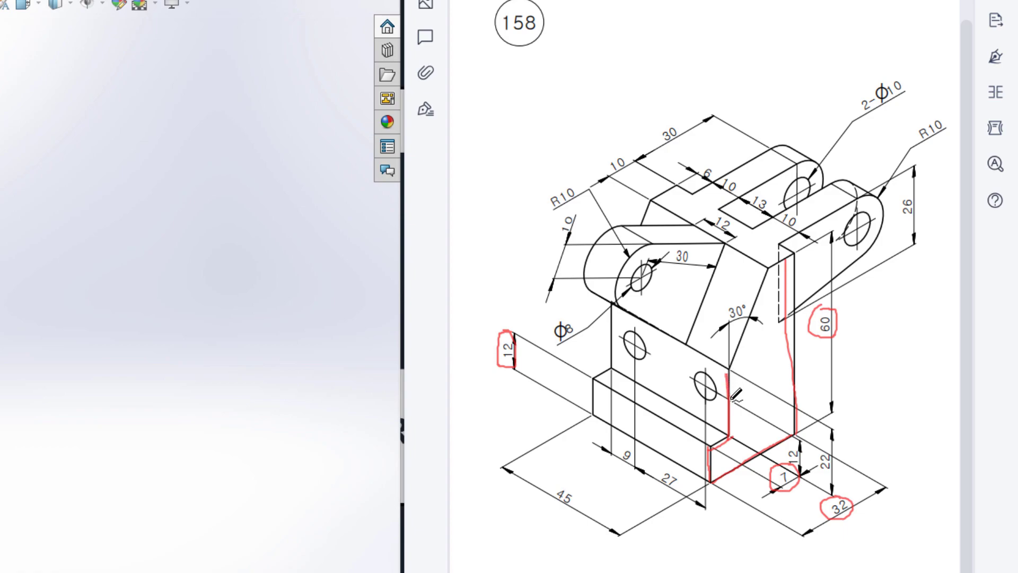
{"action": "mouse_move", "coordinate": [820, 448]}
{"action": "left_mouse_down"}
{"action": "mouse_move", "coordinate": [832, 476]}
{"action": "mouse_move", "coordinate": [819, 446]}
{"action": "left_mouse_up"}
{"action": "left_click_drag", "start_coordinate": [730, 365], "coordinate": [777, 101]}
{"action": "left_click_drag", "start_coordinate": [749, 295], "coordinate": [748, 298]}
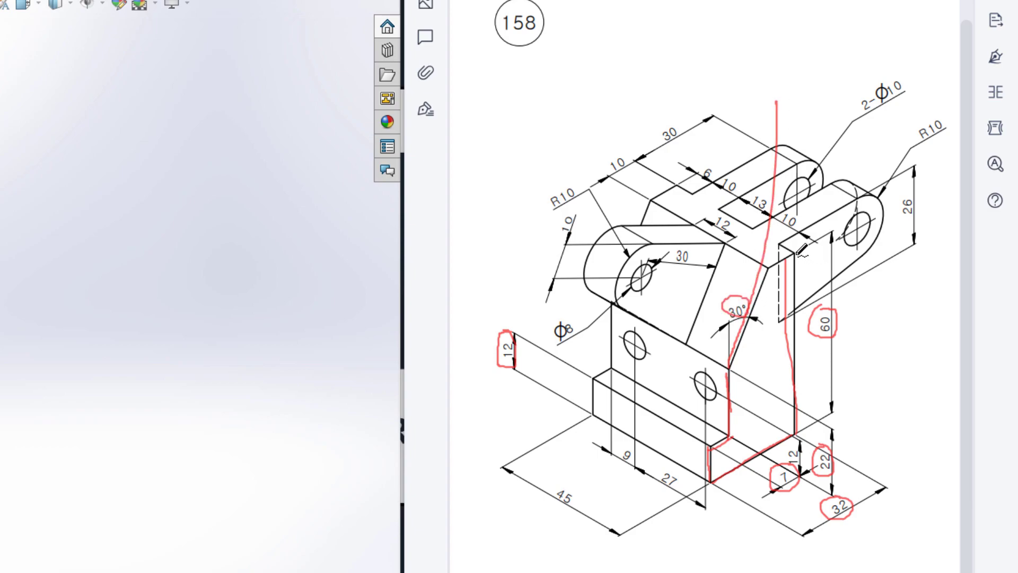
{"action": "left_click_drag", "start_coordinate": [789, 258], "coordinate": [667, 306]}
{"action": "left_click_drag", "start_coordinate": [724, 283], "coordinate": [693, 309]}
{"action": "mouse_move", "coordinate": [751, 242]}
{"action": "left_mouse_down"}
{"action": "mouse_move", "coordinate": [772, 236]}
{"action": "mouse_move", "coordinate": [768, 217]}
{"action": "left_mouse_up"}
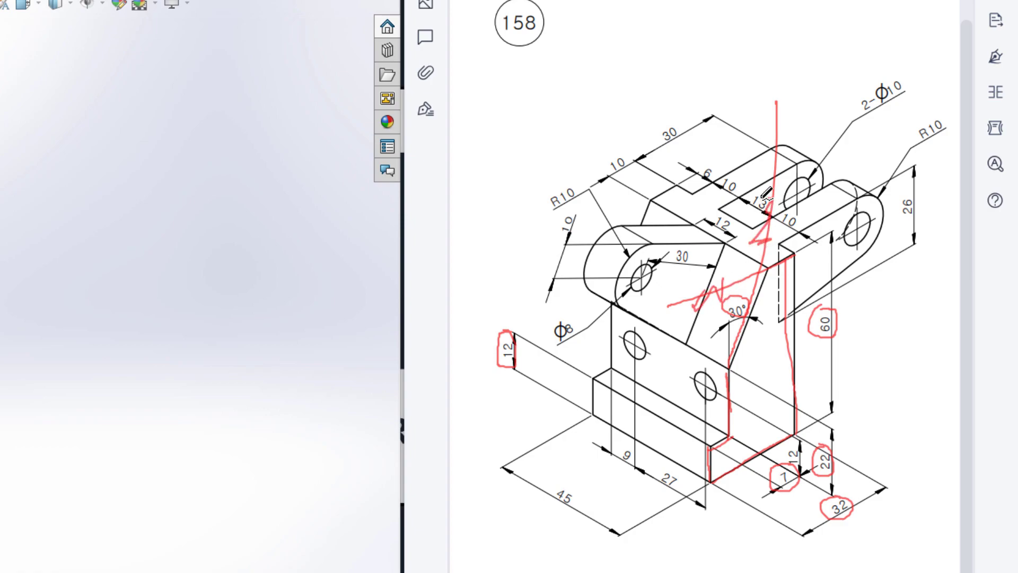
{"action": "key", "text": "ctrl+z"}
{"action": "key", "text": "ctrl+z"}
{"action": "key", "text": "ctrl+z"}
{"action": "key", "text": "ctrl+z"}
{"action": "key", "text": "ctrl+z"}
{"action": "key", "text": "ctrl+z"}
{"action": "key", "text": "ctrl+z"}
{"action": "key", "text": "ctrl+z"}
{"action": "key", "text": "ctrl+z"}
{"action": "key", "text": "ctrl+z"}
{"action": "key", "text": "ctrl+z"}
{"action": "key", "text": "ctrl+z"}
{"action": "key", "text": "ctrl+z"}
{"action": "key", "text": "ctrl+z"}
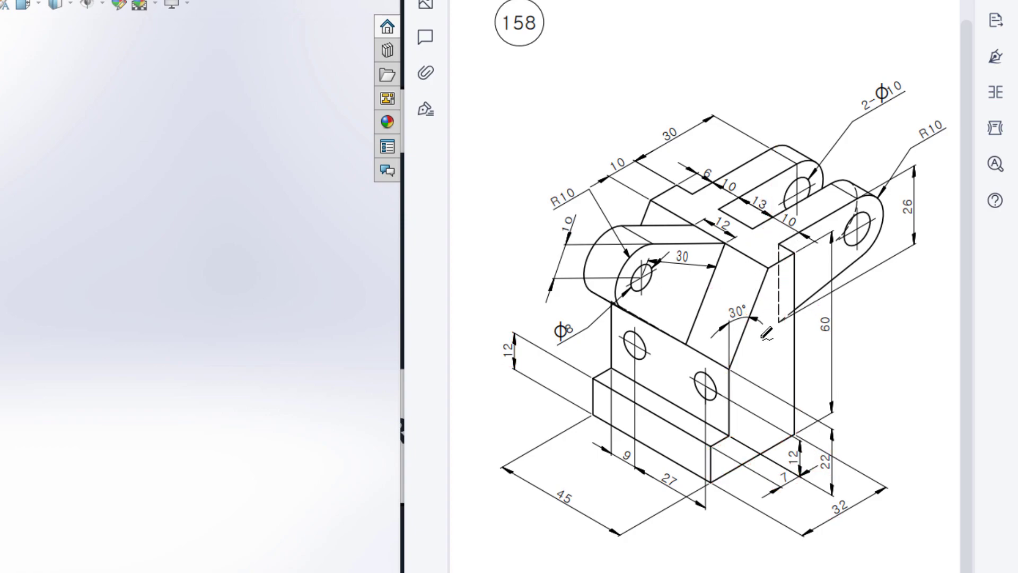
{"action": "mouse_move", "coordinate": [570, 482]}
{"action": "left_mouse_down"}
{"action": "mouse_move", "coordinate": [568, 512]}
{"action": "mouse_move", "coordinate": [567, 477]}
{"action": "left_mouse_up"}
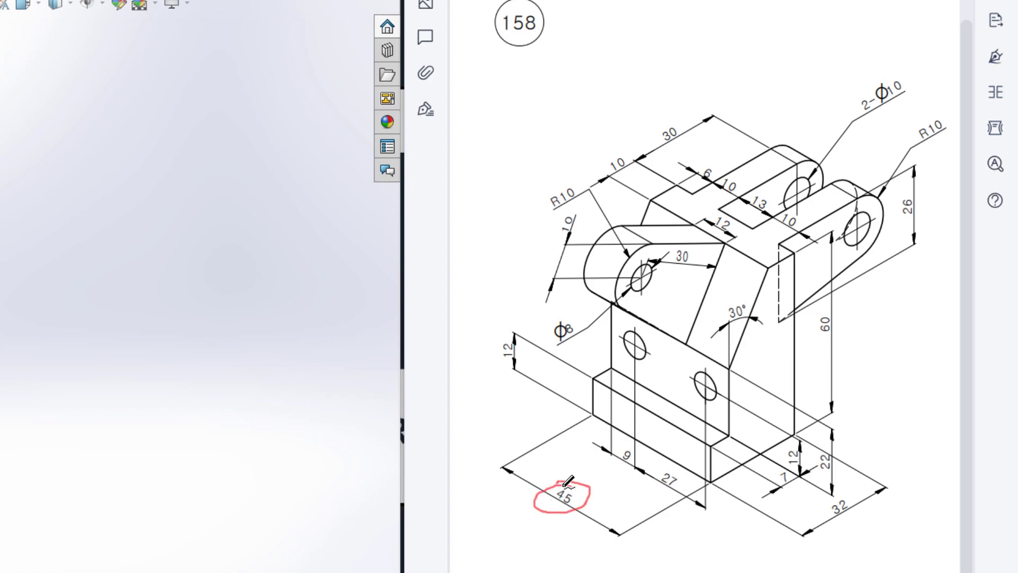
{"action": "key", "text": "ctrl+z"}
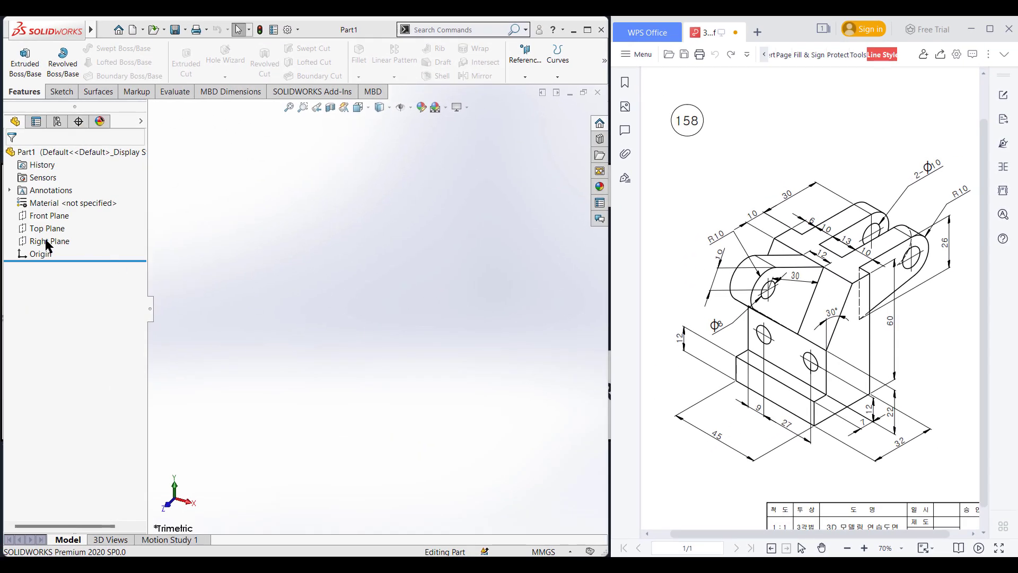
Start a sketch on the Right Plane and draw a 32 mm horizontal line from the origin, continuing with a 60 mm vertical line upward.
{"action": "right_click", "coordinate": [46, 240]}
{"action": "left_click", "coordinate": [54, 225]}
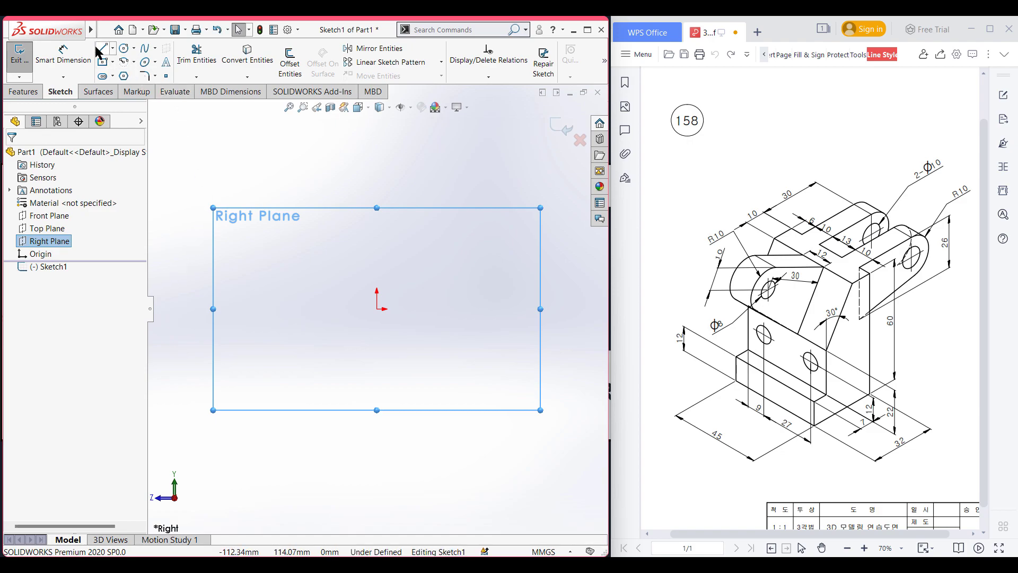
{"action": "key", "text": "l"}
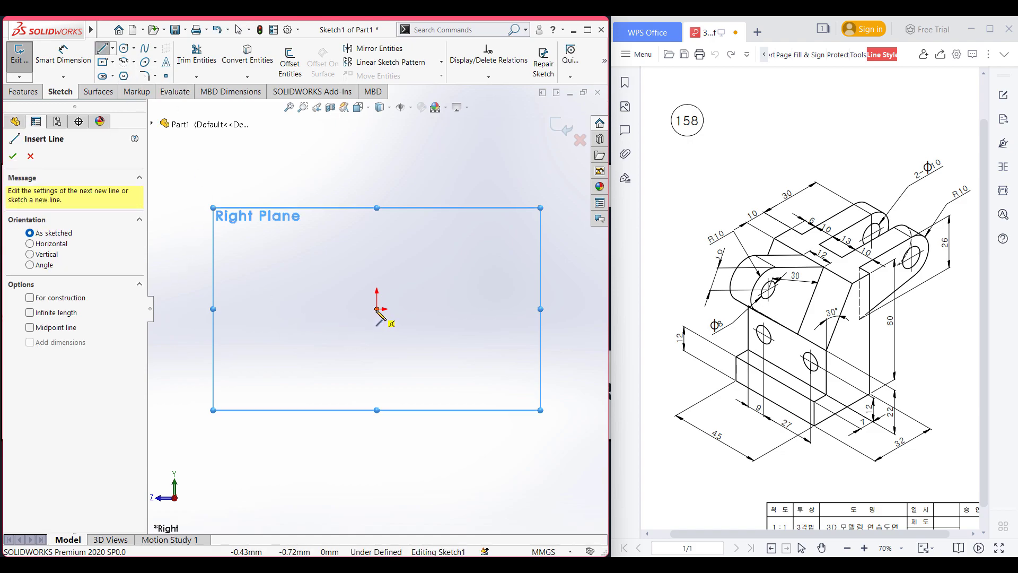
{"action": "left_click", "coordinate": [377, 308]}
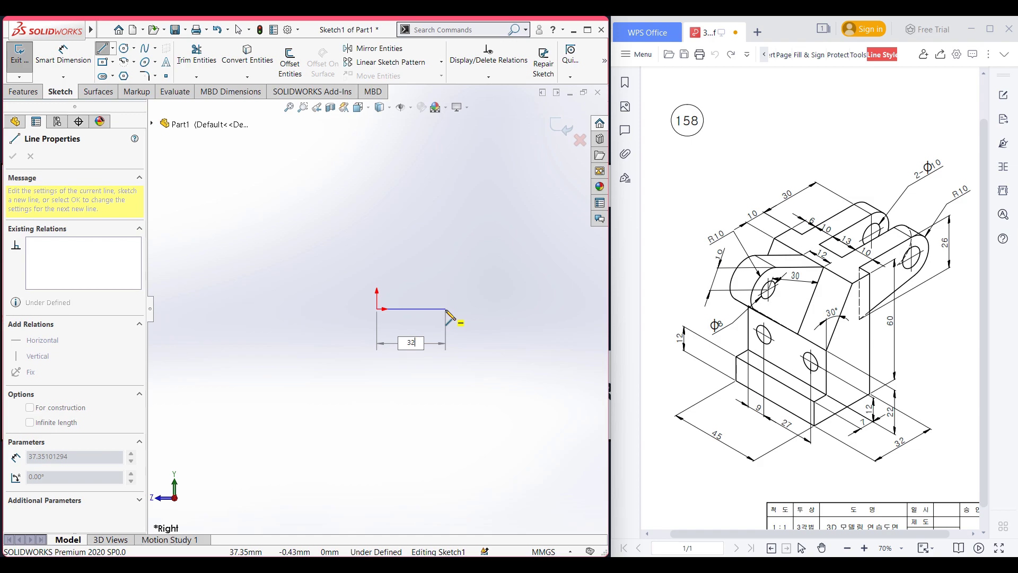
{"action": "key", "text": "Return"}
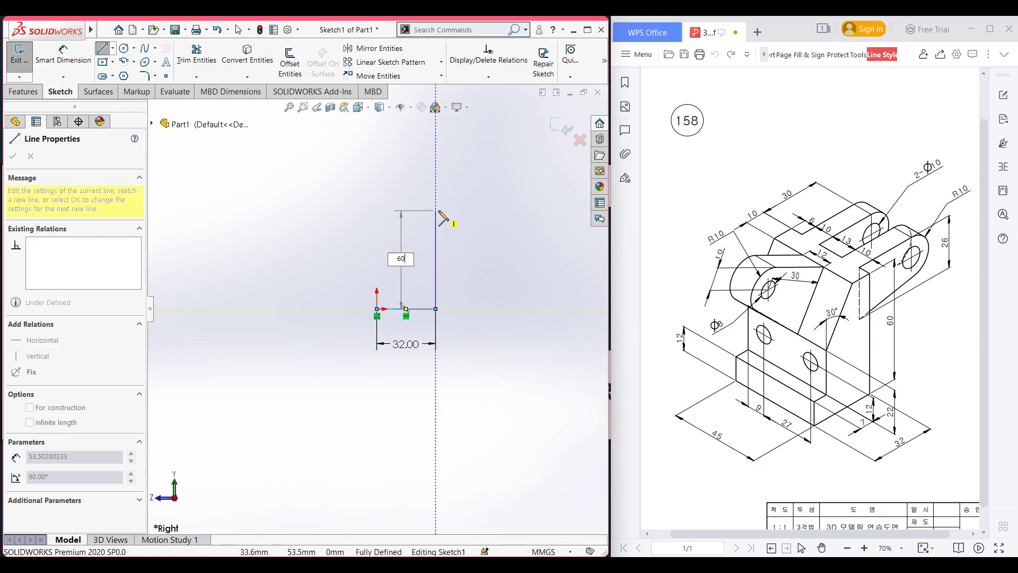
{"action": "key", "text": "Return"}
{"action": "key", "text": "Escape"}
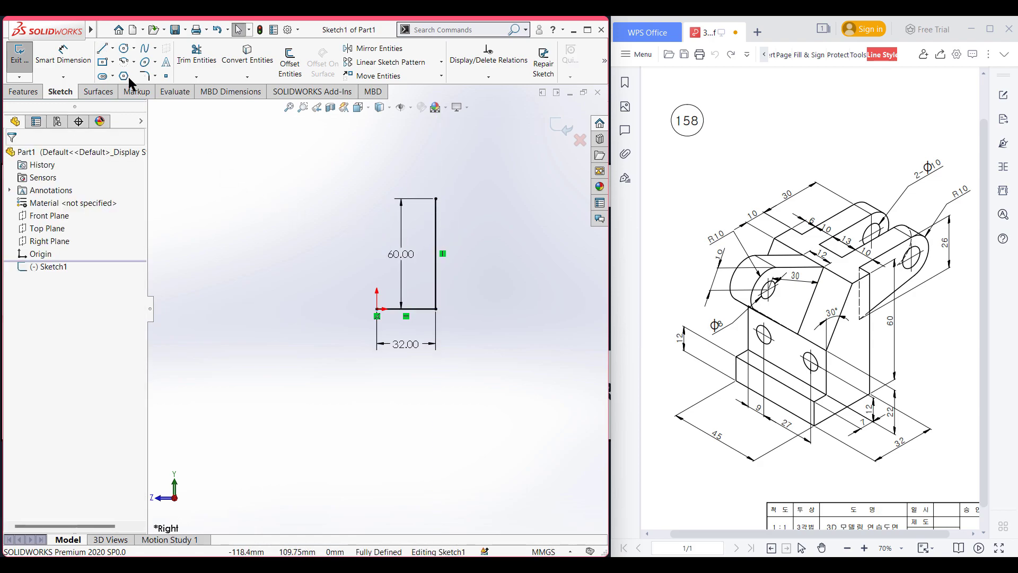
Draw the stepped side from the origin: 12 mm up, 7 mm horizontally inward, and 22 mm up.
{"action": "key", "text": "l"}
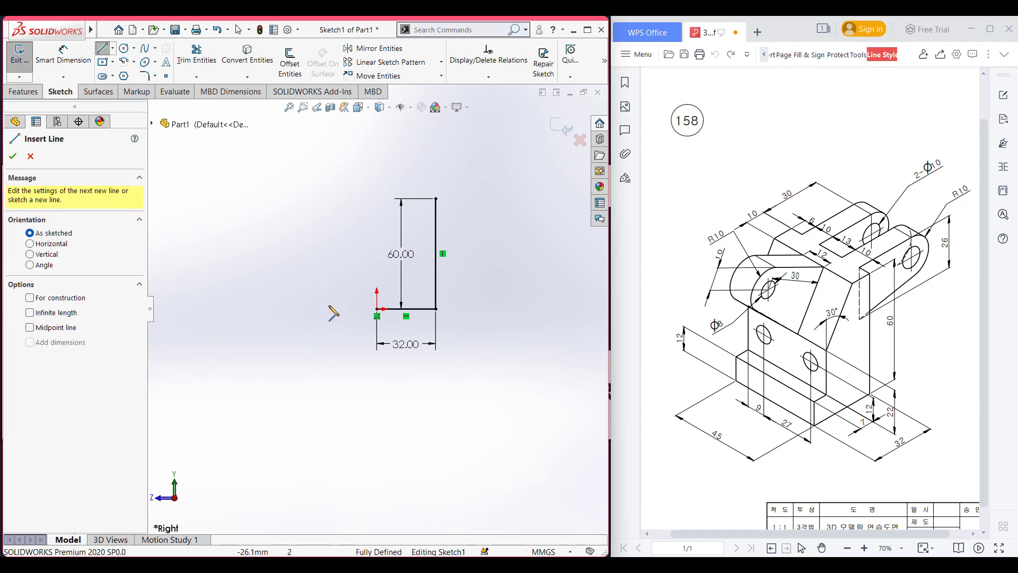
{"action": "left_click", "coordinate": [377, 309]}
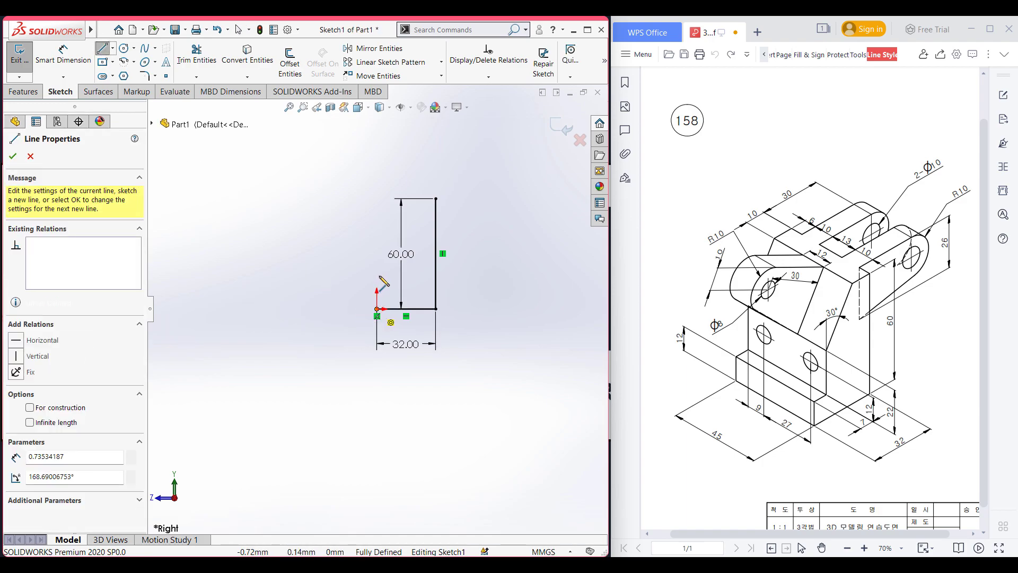
{"action": "scroll", "coordinate": [379, 263], "scroll_direction": "up", "scroll_amount": 2}
{"action": "scroll", "coordinate": [378, 265], "scroll_direction": "down", "scroll_amount": 3}
{"action": "scroll", "coordinate": [380, 277], "scroll_direction": "down", "scroll_amount": 5}
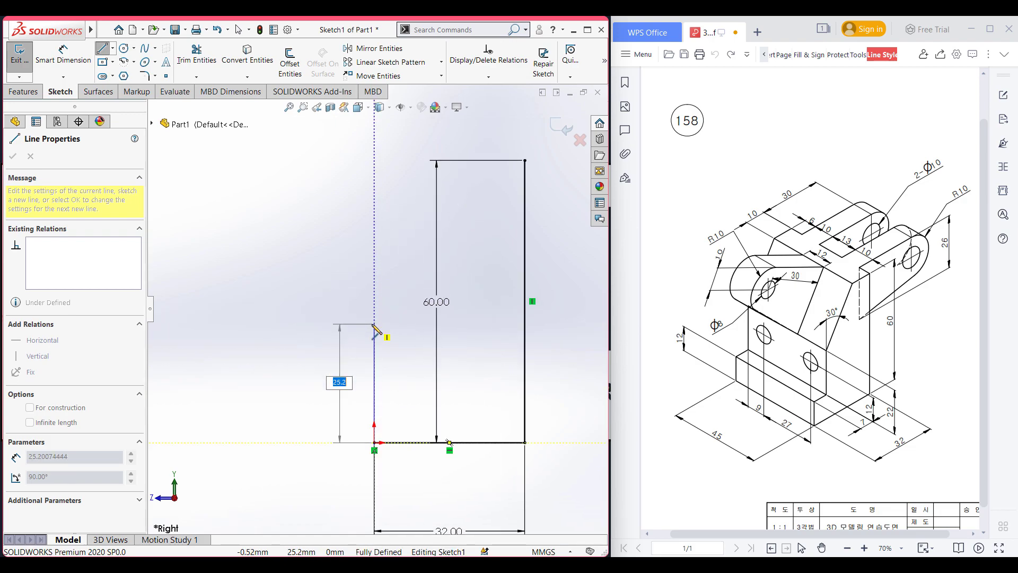
{"action": "key", "text": "Return"}
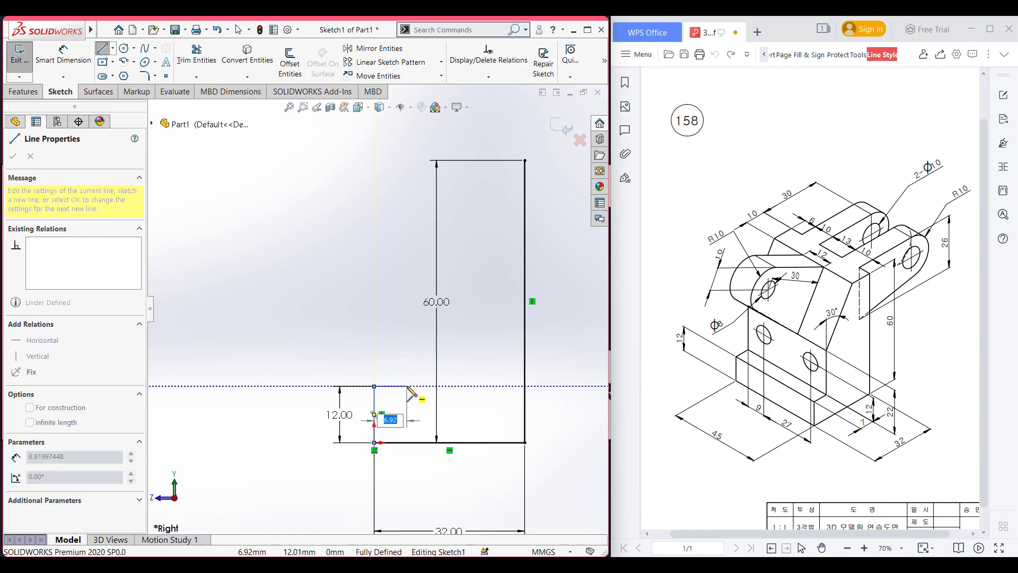
{"action": "type", "text": "7"}
{"action": "key", "text": "Return"}
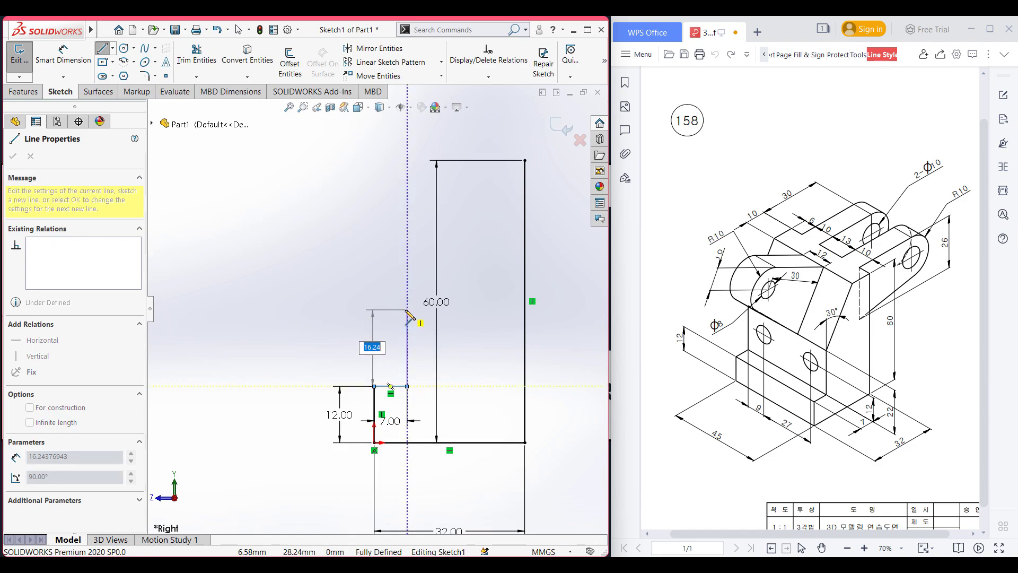
{"action": "type", "text": "22"}
{"action": "key", "text": "Return"}
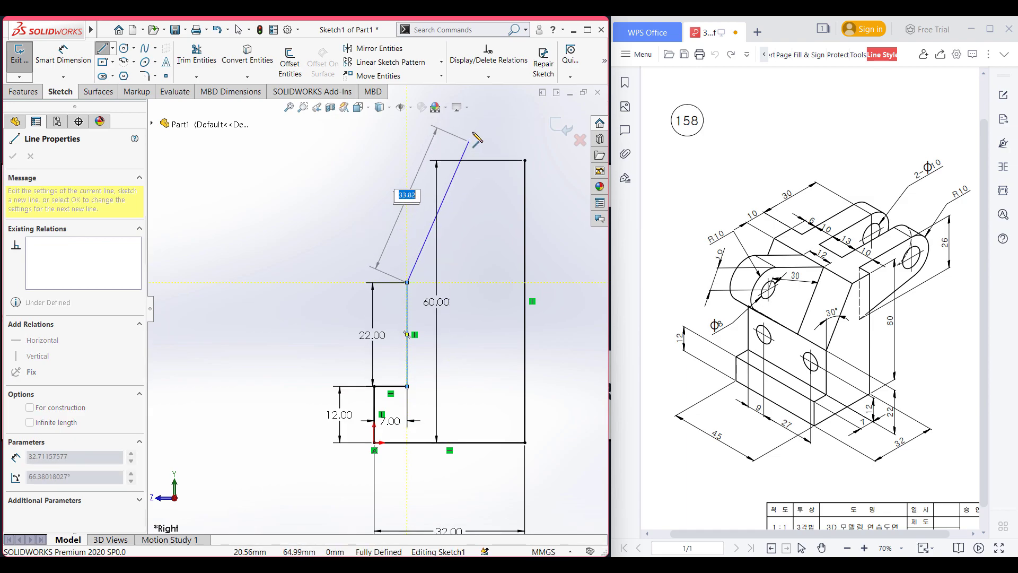
Draw an inward-slanting line from the upper end of the 22 mm line and set the angle between them to 30°.
{"action": "double_click", "coordinate": [482, 115]}
{"action": "key", "text": "Escape"}
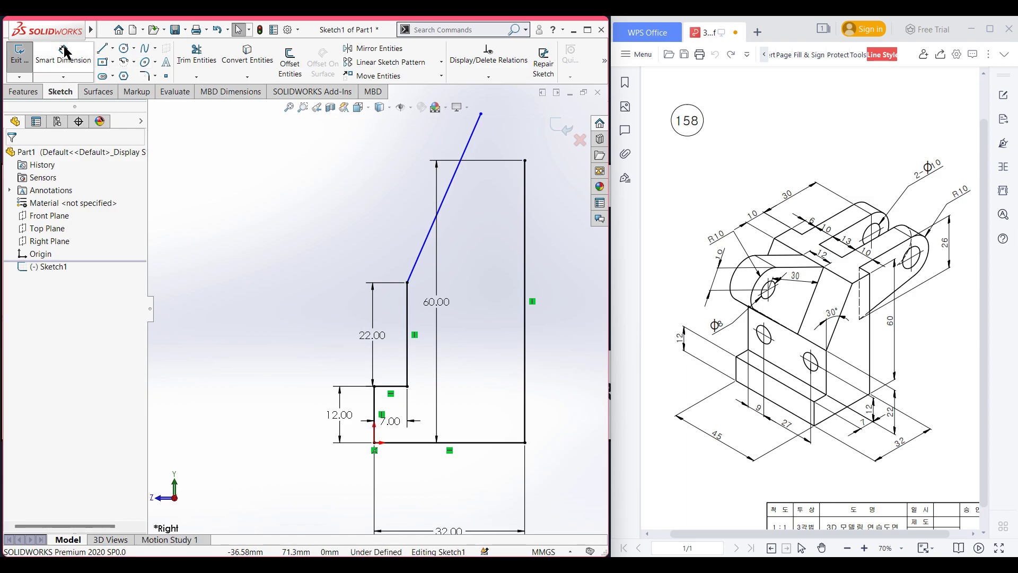
{"action": "left_click", "coordinate": [63, 50]}
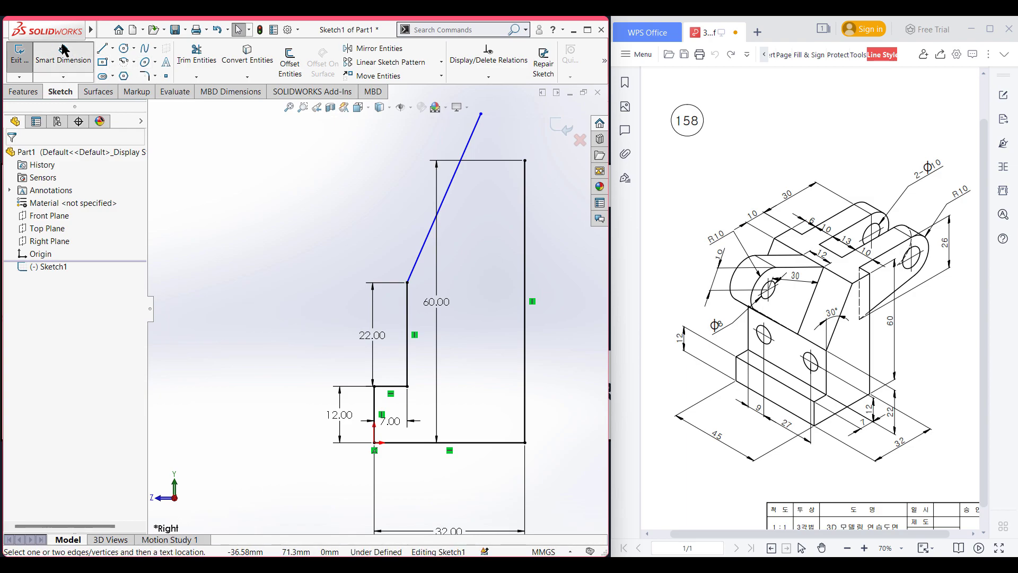
{"action": "left_click", "coordinate": [408, 309]}
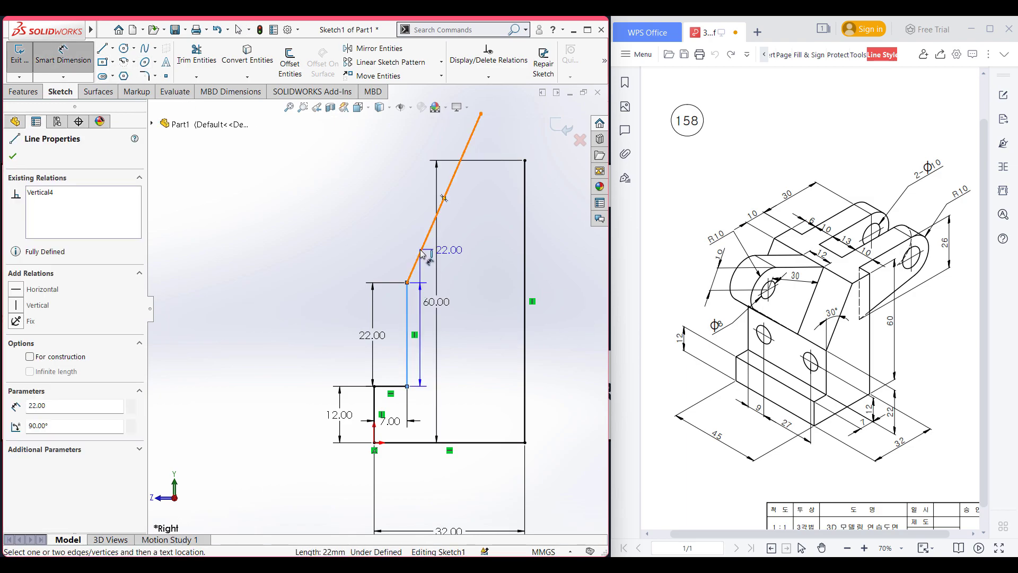
{"action": "left_click", "coordinate": [422, 253]}
{"action": "left_click", "coordinate": [422, 227]}
{"action": "type", "text": "3"}
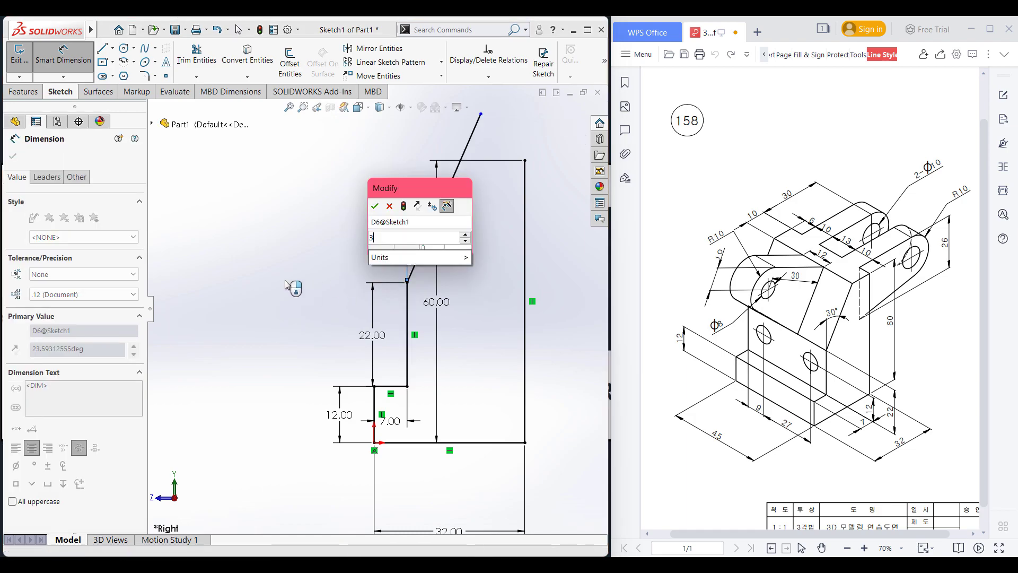
{"action": "type", "text": "0"}
{"action": "key", "text": "Return"}
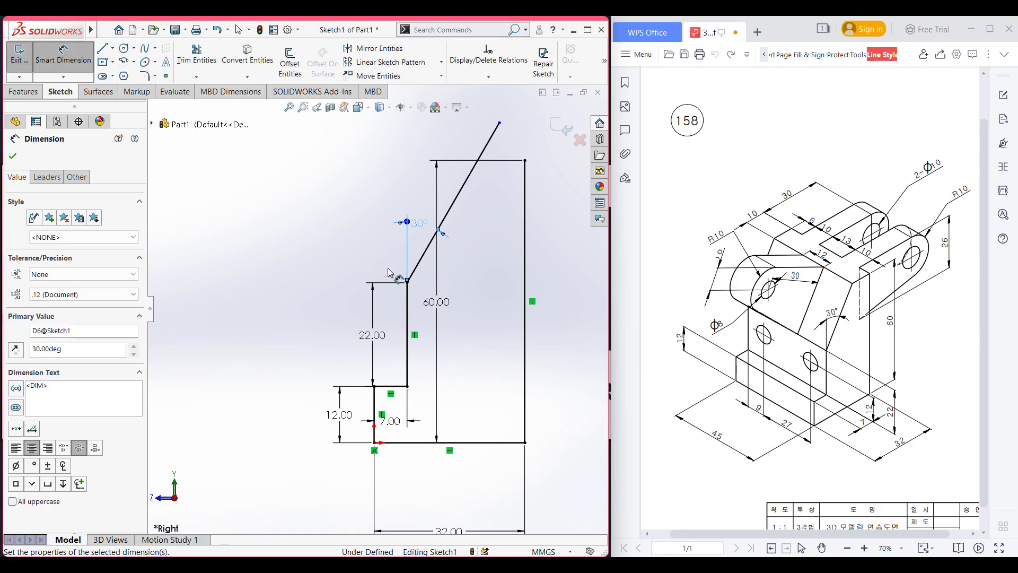
{"action": "left_click", "coordinate": [355, 238]}
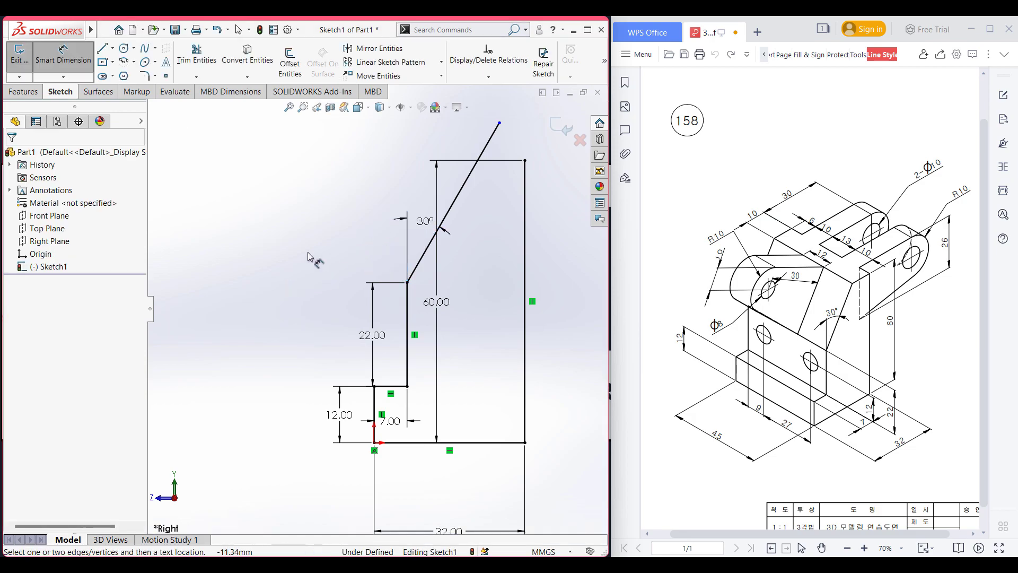
Draw a horizontal line from the top of the 60 mm line across the slanted line, and trim both overhanging ends to close the profile.
{"action": "left_click", "coordinate": [525, 160]}
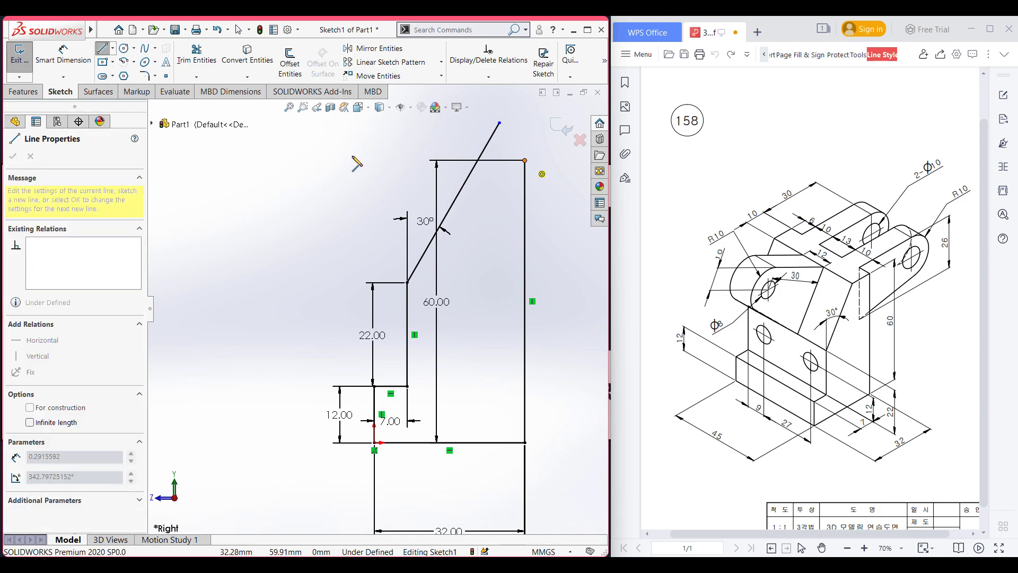
{"action": "left_click", "coordinate": [351, 160]}
{"action": "key", "text": "Escape"}
{"action": "key", "text": "Escape"}
{"action": "right_click_drag", "start_coordinate": [319, 169], "coordinate": [285, 239]}
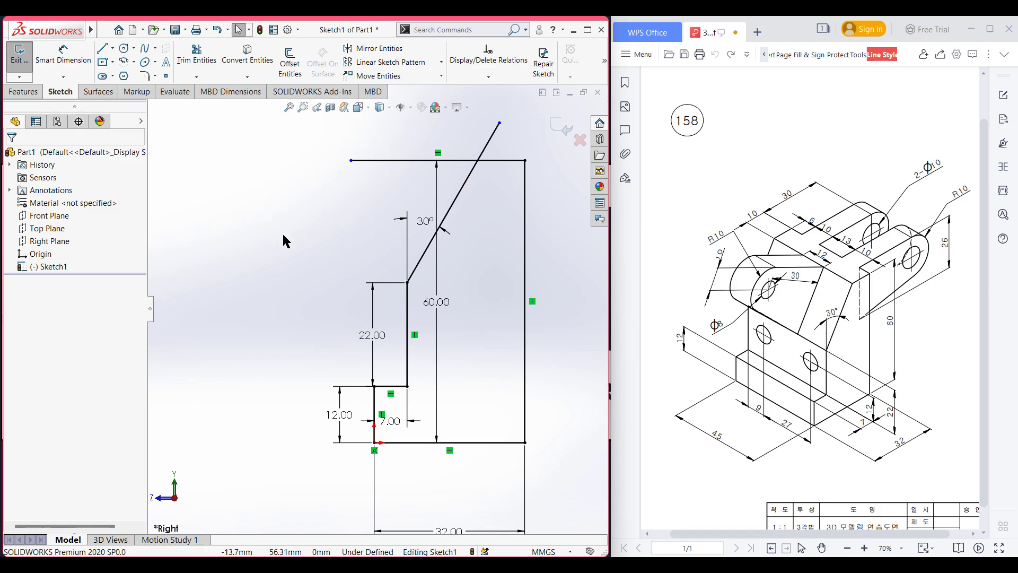
{"action": "left_click_drag", "start_coordinate": [461, 137], "coordinate": [510, 143]}
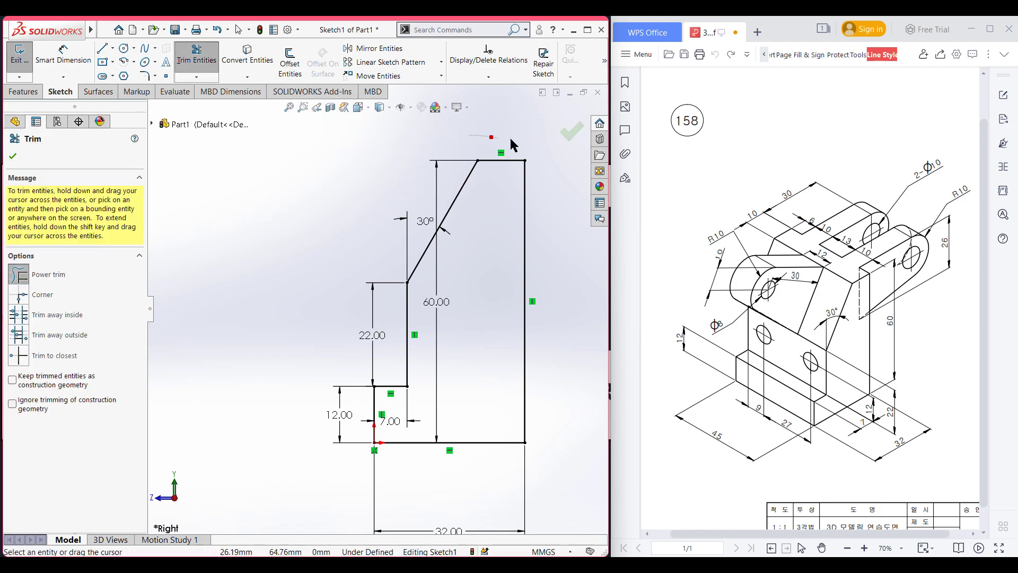
{"action": "key", "text": "Escape"}
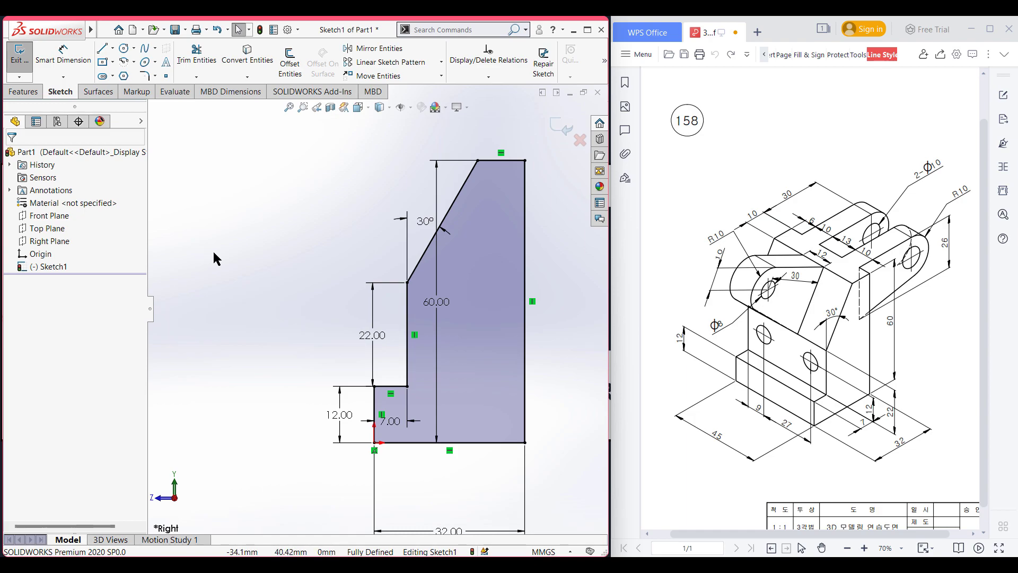
Extrude the closed profile 45 mm with the Mid Plane end condition.
{"action": "key", "text": "ctrl+7"}
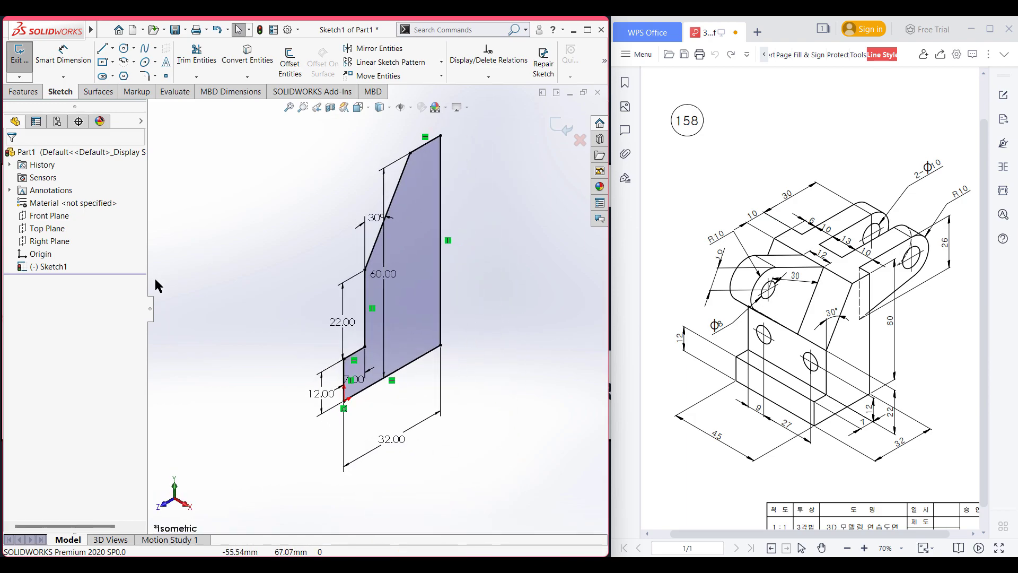
{"action": "left_click", "coordinate": [25, 92]}
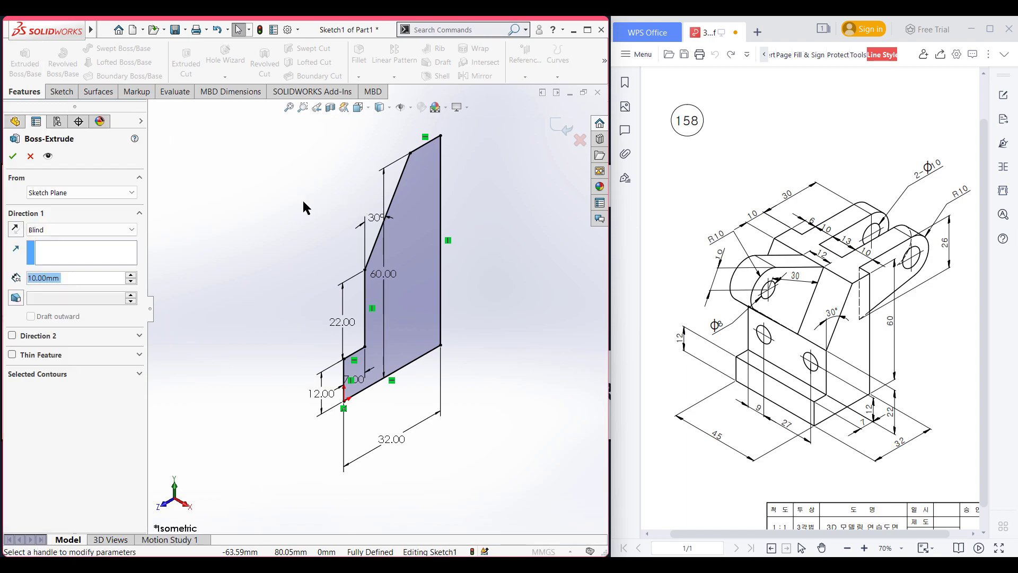
{"action": "type", "text": "45"}
{"action": "key", "text": "Return"}
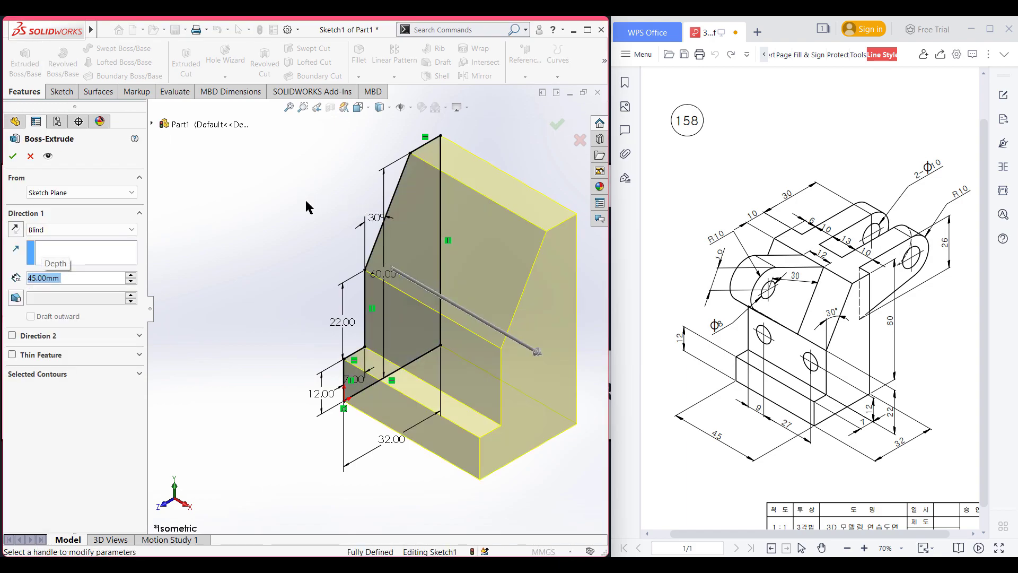
{"action": "left_click", "coordinate": [79, 229]}
{"action": "left_click", "coordinate": [73, 288]}
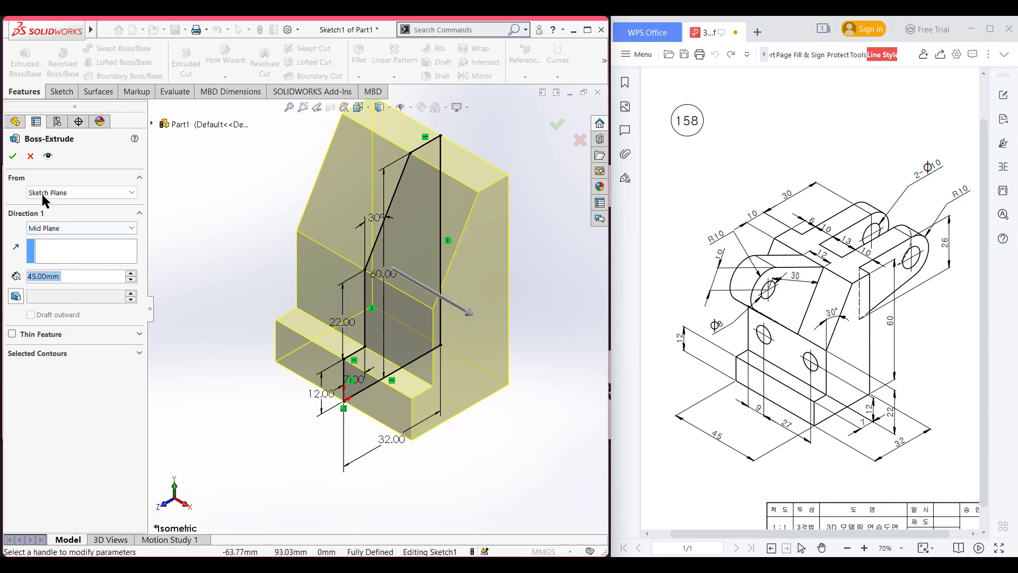
{"action": "left_click", "coordinate": [13, 155]}
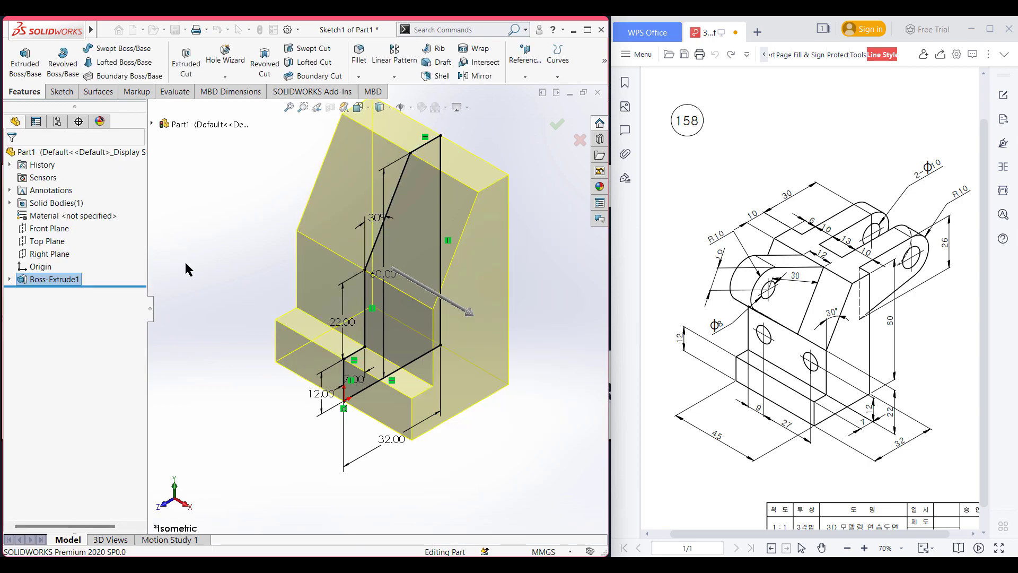
{"action": "left_click", "coordinate": [187, 262]}
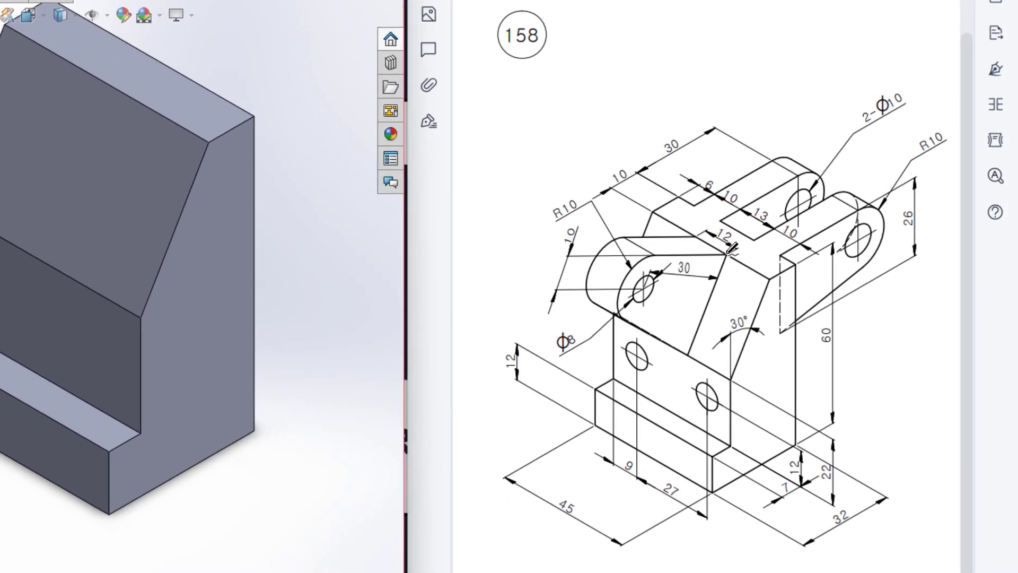
Examine the lug on the slanted face in the drawing, including its rounded end, hole, straight edges and dimensions.
{"action": "mouse_move", "coordinate": [728, 254]}
{"action": "left_mouse_down"}
{"action": "mouse_move", "coordinate": [644, 255]}
{"action": "mouse_move", "coordinate": [621, 277]}
{"action": "mouse_move", "coordinate": [635, 318]}
{"action": "mouse_move", "coordinate": [679, 349]}
{"action": "mouse_move", "coordinate": [712, 312]}
{"action": "mouse_move", "coordinate": [729, 254]}
{"action": "left_mouse_up"}
{"action": "key", "text": "ctrl+z"}
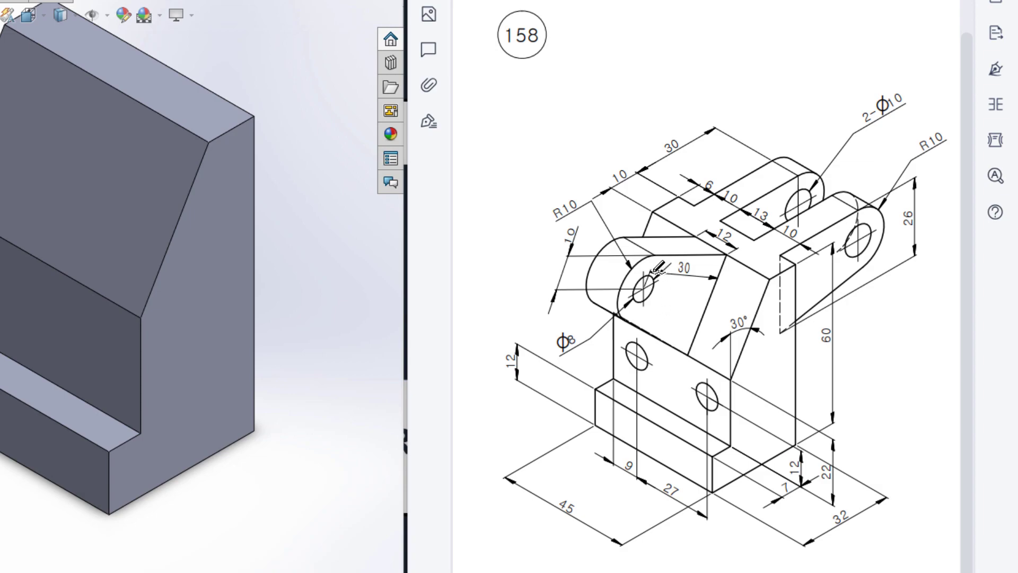
{"action": "mouse_move", "coordinate": [647, 257]}
{"action": "left_mouse_down"}
{"action": "mouse_move", "coordinate": [625, 286]}
{"action": "mouse_move", "coordinate": [621, 318]}
{"action": "left_mouse_up"}
{"action": "mouse_move", "coordinate": [584, 195]}
{"action": "left_mouse_down"}
{"action": "mouse_move", "coordinate": [559, 228]}
{"action": "mouse_move", "coordinate": [581, 196]}
{"action": "left_mouse_up"}
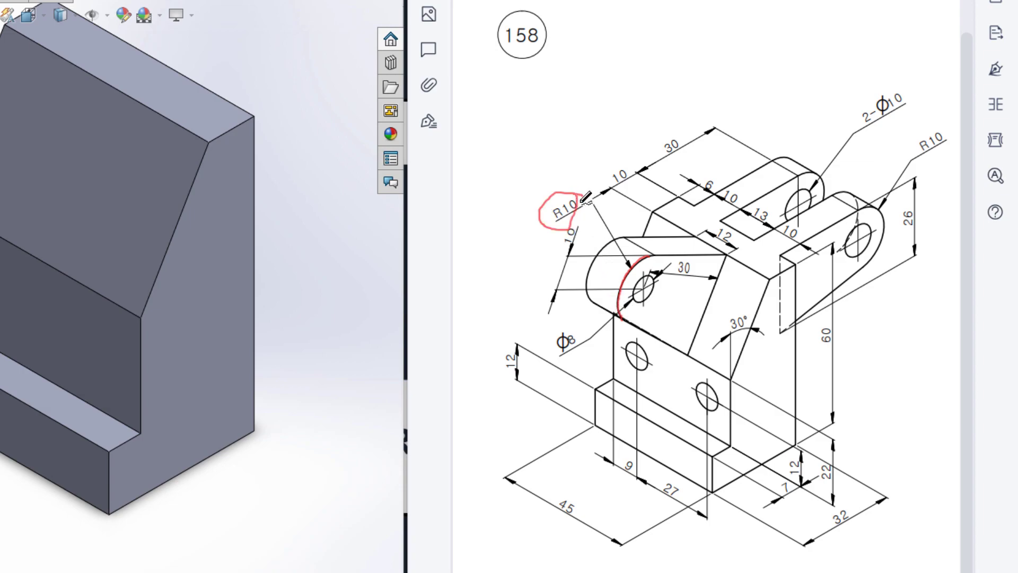
{"action": "key", "text": "ctrl+z"}
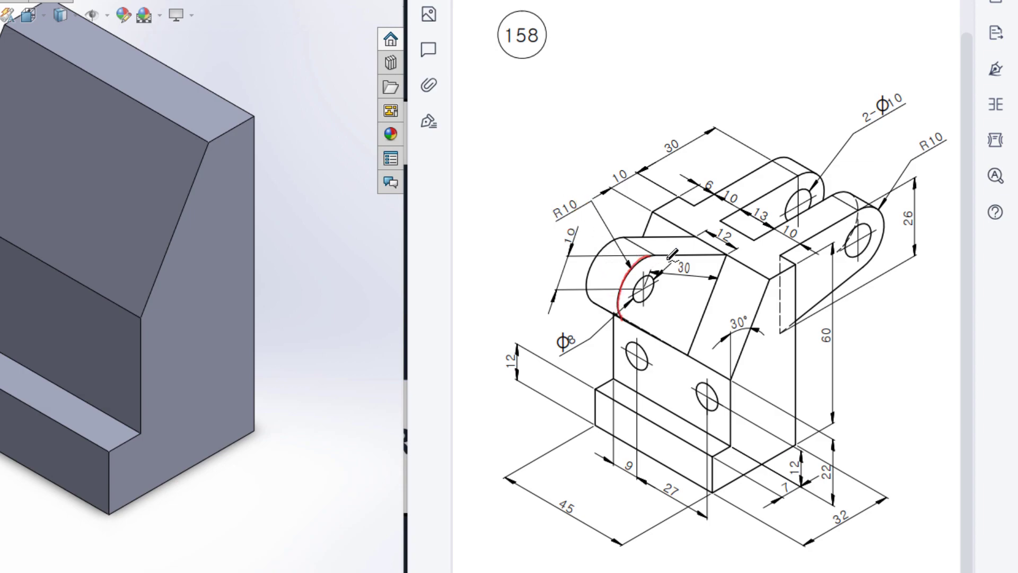
{"action": "mouse_move", "coordinate": [657, 252]}
{"action": "left_mouse_down"}
{"action": "mouse_move", "coordinate": [618, 283]}
{"action": "mouse_move", "coordinate": [643, 322]}
{"action": "mouse_move", "coordinate": [681, 289]}
{"action": "mouse_move", "coordinate": [664, 254]}
{"action": "left_mouse_up"}
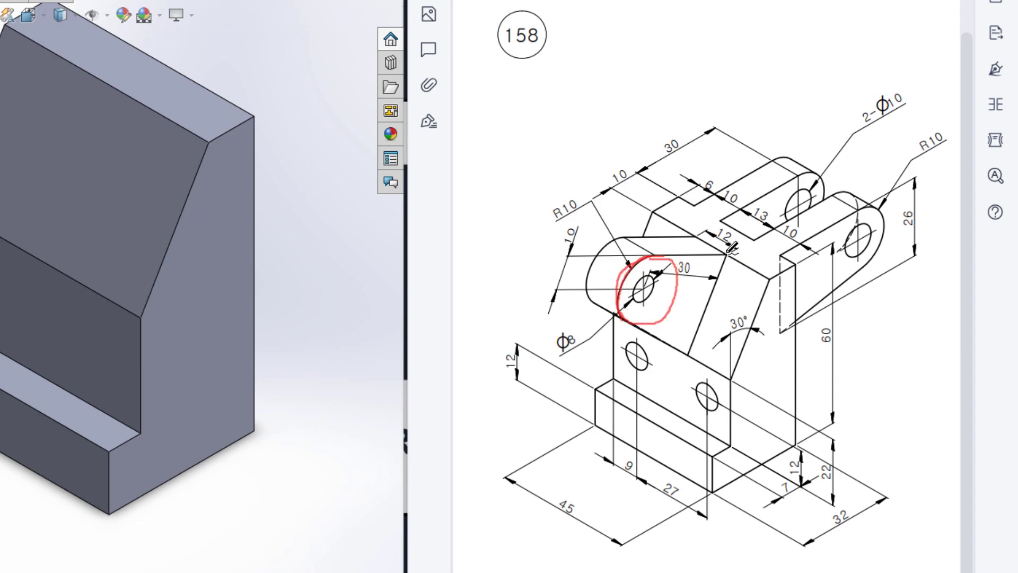
{"action": "left_click_drag", "start_coordinate": [725, 252], "coordinate": [571, 244]}
{"action": "mouse_move", "coordinate": [690, 354]}
{"action": "left_mouse_down"}
{"action": "mouse_move", "coordinate": [630, 319]}
{"action": "mouse_move", "coordinate": [539, 295]}
{"action": "left_mouse_up"}
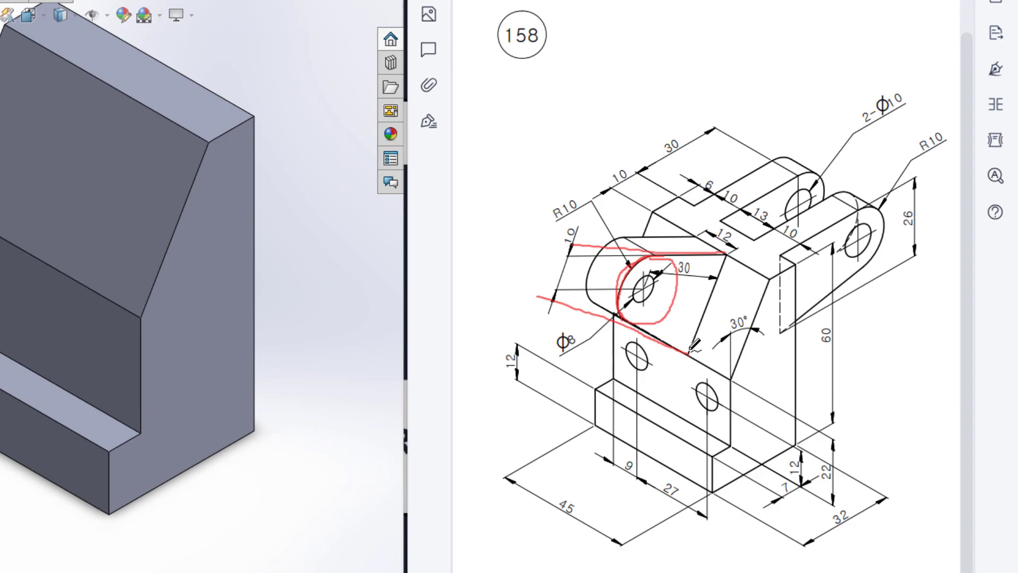
{"action": "left_click_drag", "start_coordinate": [688, 354], "coordinate": [725, 253]}
{"action": "mouse_move", "coordinate": [659, 276]}
{"action": "left_mouse_down"}
{"action": "mouse_move", "coordinate": [639, 268]}
{"action": "mouse_move", "coordinate": [631, 300]}
{"action": "mouse_move", "coordinate": [658, 278]}
{"action": "left_mouse_up"}
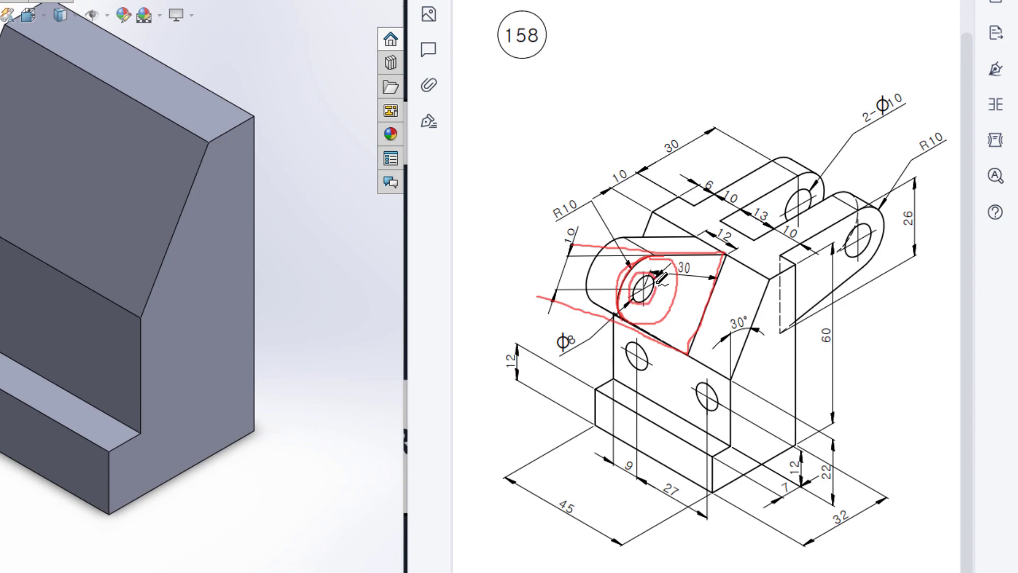
{"action": "mouse_move", "coordinate": [563, 324]}
{"action": "left_mouse_down"}
{"action": "mouse_move", "coordinate": [581, 351]}
{"action": "mouse_move", "coordinate": [561, 333]}
{"action": "left_mouse_up"}
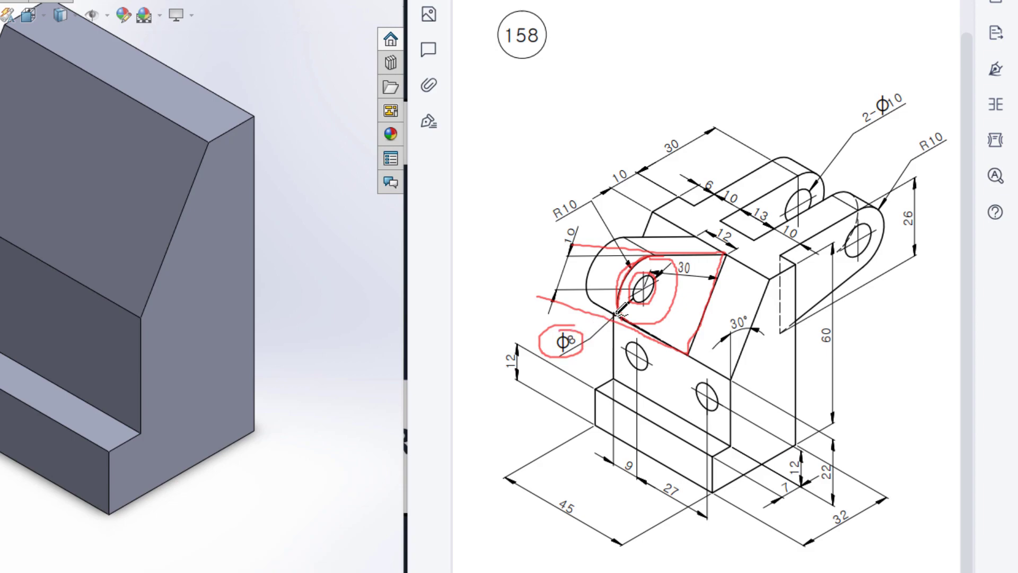
{"action": "mouse_move", "coordinate": [659, 242]}
{"action": "left_mouse_down"}
{"action": "mouse_move", "coordinate": [670, 261]}
{"action": "mouse_move", "coordinate": [665, 246]}
{"action": "left_mouse_up"}
{"action": "mouse_move", "coordinate": [716, 217]}
{"action": "left_mouse_down"}
{"action": "mouse_move", "coordinate": [706, 238]}
{"action": "mouse_move", "coordinate": [742, 245]}
{"action": "mouse_move", "coordinate": [714, 218]}
{"action": "left_mouse_up"}
{"action": "key", "text": "ctrl+z"}
{"action": "key", "text": "ctrl+z"}
{"action": "key", "text": "ctrl+z"}
{"action": "key", "text": "ctrl+z"}
{"action": "key", "text": "ctrl+z"}
{"action": "key", "text": "ctrl+z"}
{"action": "key", "text": "ctrl+z"}
{"action": "key", "text": "ctrl+z"}
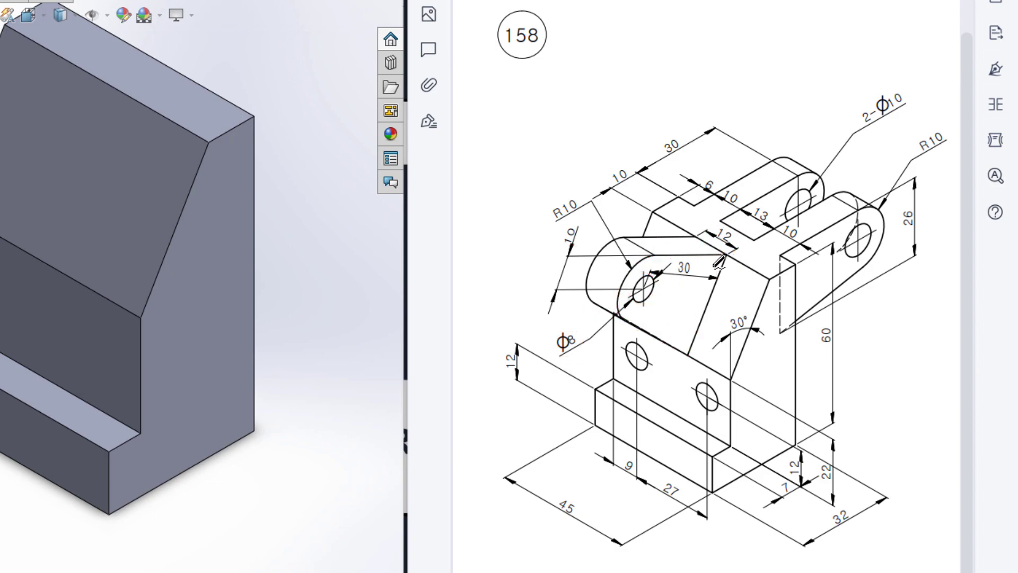
Examine in the drawing how the lug's upper and lower edges meet the slanted face of the body.
{"action": "mouse_move", "coordinate": [711, 255]}
{"action": "left_mouse_down"}
{"action": "mouse_move", "coordinate": [732, 240]}
{"action": "mouse_move", "coordinate": [742, 245]}
{"action": "left_mouse_up"}
{"action": "key", "text": "ctrl+z"}
{"action": "key", "text": "ctrl+z"}
{"action": "left_click_drag", "start_coordinate": [706, 257], "coordinate": [718, 266]}
{"action": "left_click_drag", "start_coordinate": [691, 353], "coordinate": [614, 312]}
{"action": "left_click_drag", "start_coordinate": [726, 255], "coordinate": [643, 254]}
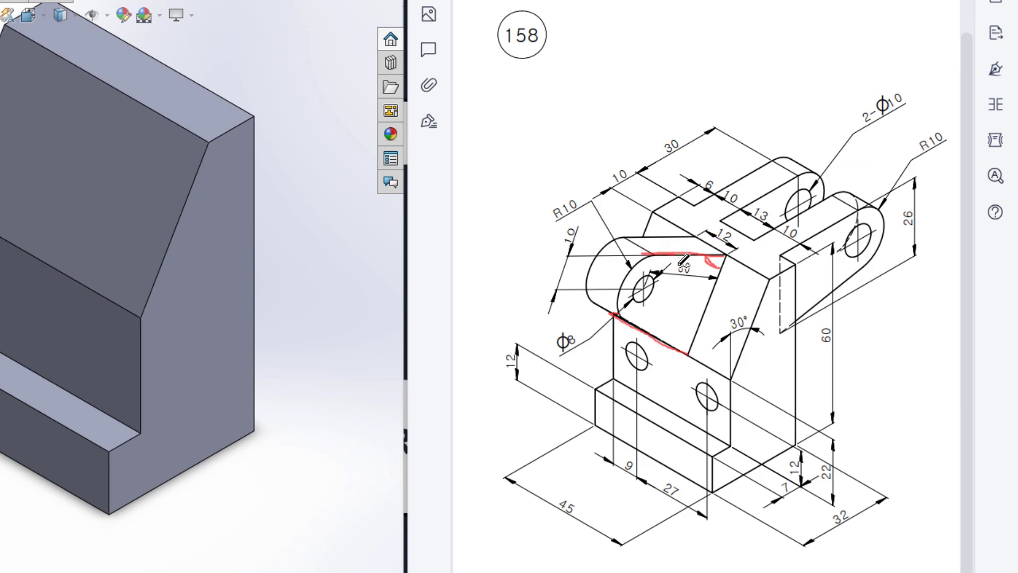
{"action": "key", "text": "ctrl+z"}
{"action": "key", "text": "ctrl+z"}
{"action": "key", "text": "ctrl+z"}
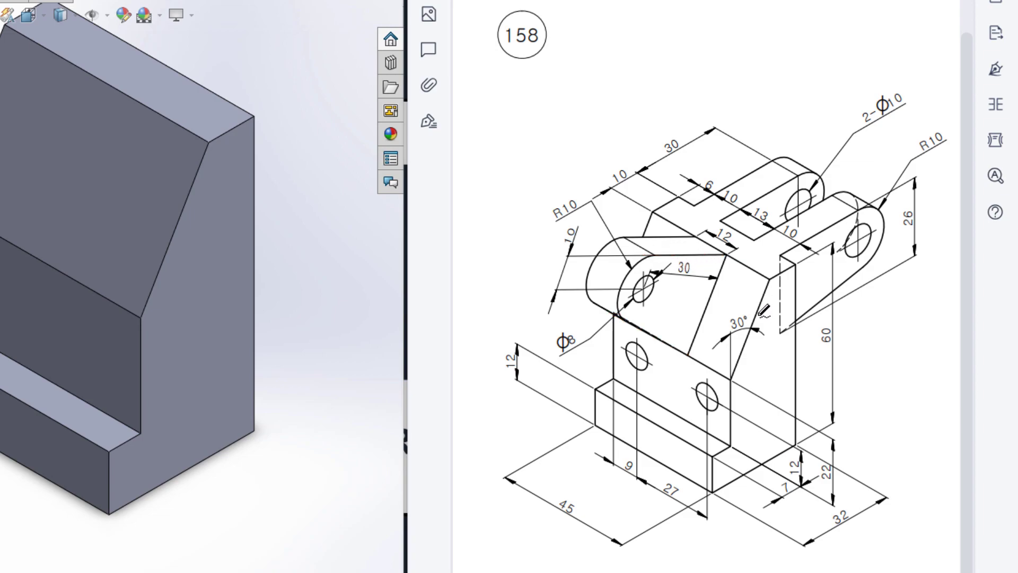
{"action": "mouse_move", "coordinate": [657, 255]}
{"action": "left_mouse_down"}
{"action": "mouse_move", "coordinate": [721, 254]}
{"action": "mouse_move", "coordinate": [717, 326]}
{"action": "mouse_move", "coordinate": [735, 290]}
{"action": "left_mouse_up"}
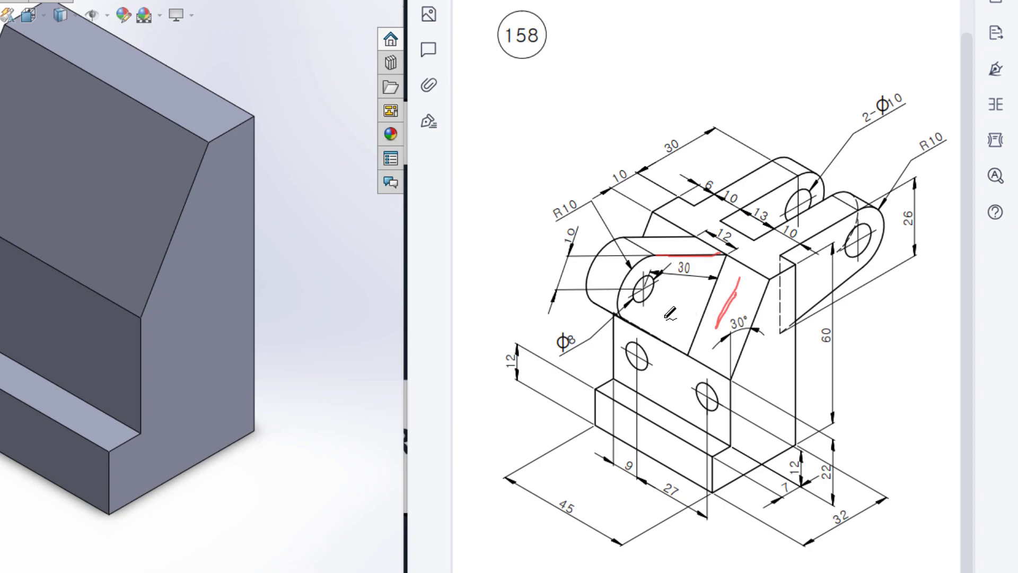
{"action": "left_click_drag", "start_coordinate": [622, 316], "coordinate": [683, 350]}
{"action": "left_click_drag", "start_coordinate": [620, 317], "coordinate": [685, 351]}
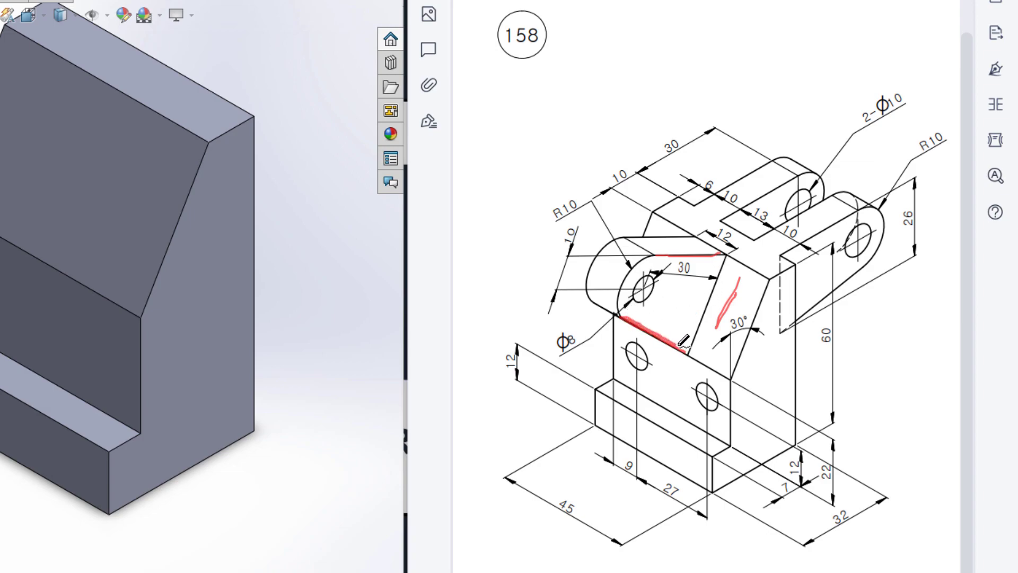
{"action": "key", "text": "ctrl+z"}
{"action": "key", "text": "ctrl+z"}
{"action": "key", "text": "ctrl+z"}
{"action": "key", "text": "ctrl+z"}
{"action": "key", "text": "ctrl+z"}
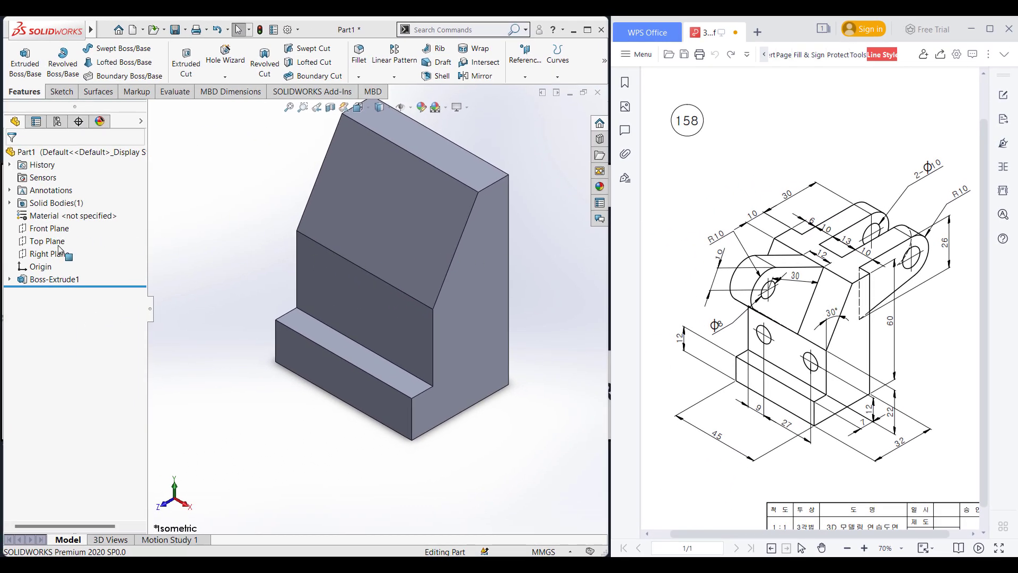
Start a sketch on the Right Plane and draw a 20 mm diameter circle in front of the body's slanted edge.
{"action": "left_click", "coordinate": [59, 251]}
{"action": "right_click", "coordinate": [60, 252]}
{"action": "left_click", "coordinate": [68, 233]}
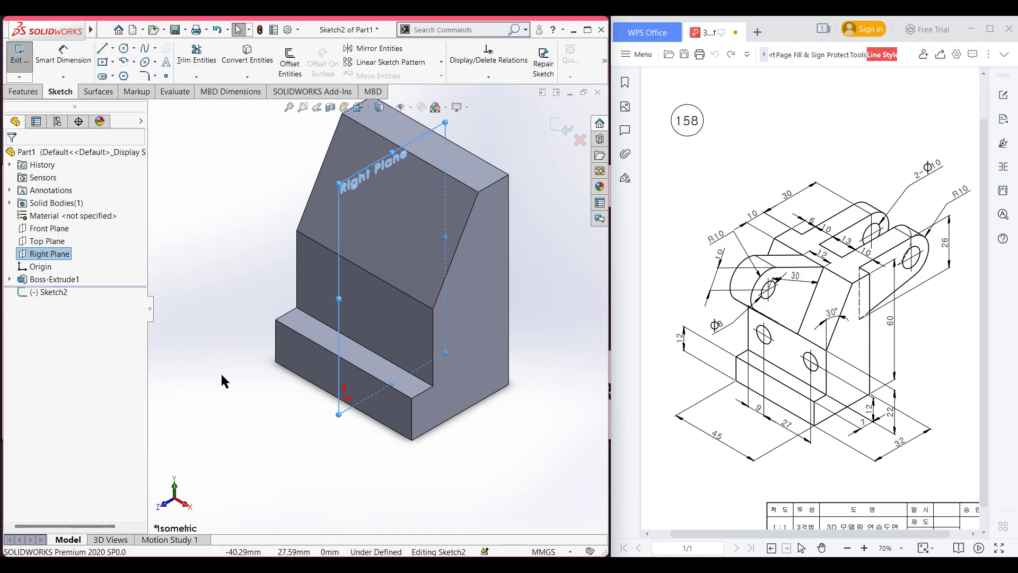
{"action": "key", "text": "ctrl+8"}
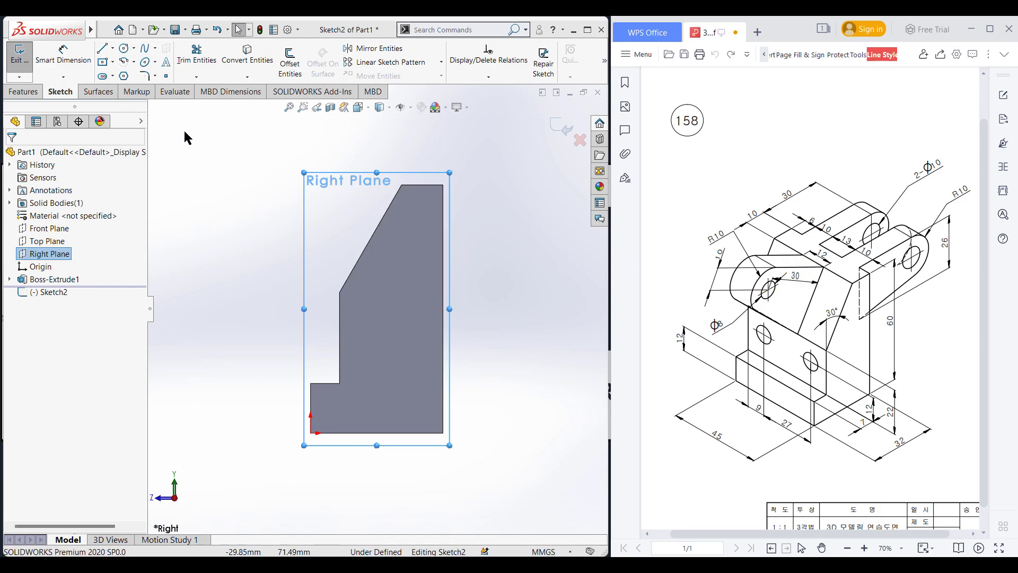
{"action": "left_click", "coordinate": [124, 50]}
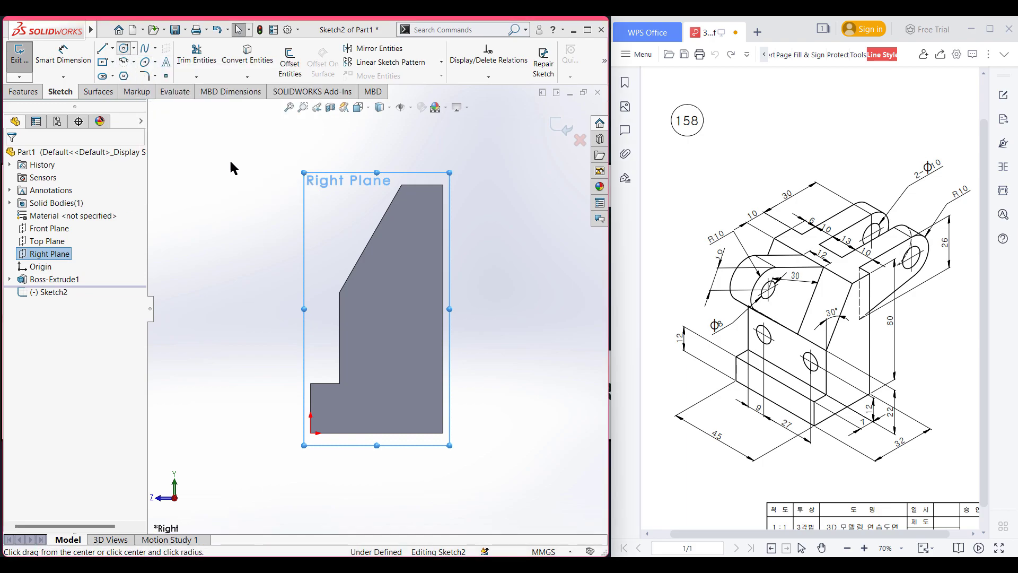
{"action": "left_click", "coordinate": [260, 190]}
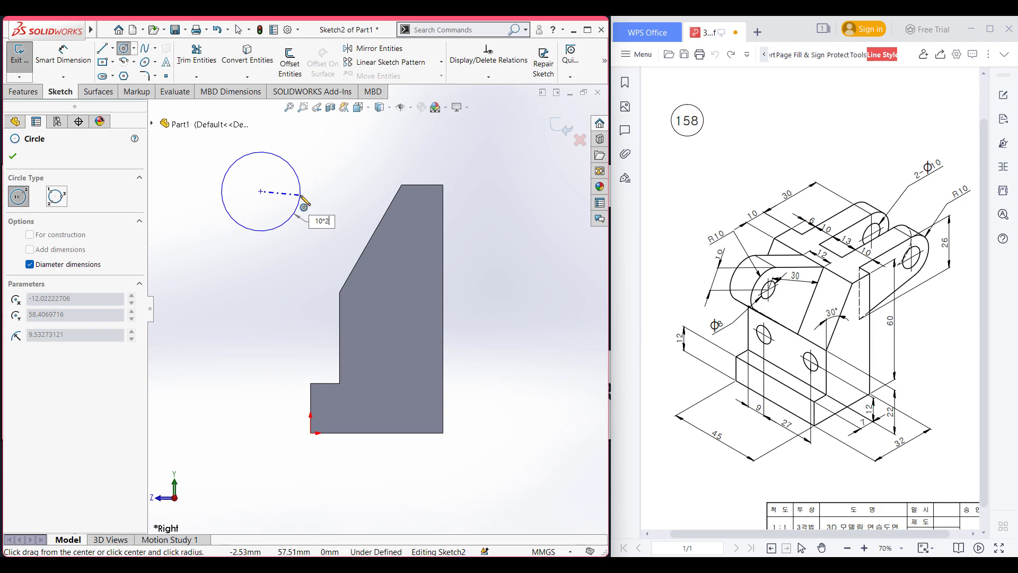
{"action": "key", "text": "Return"}
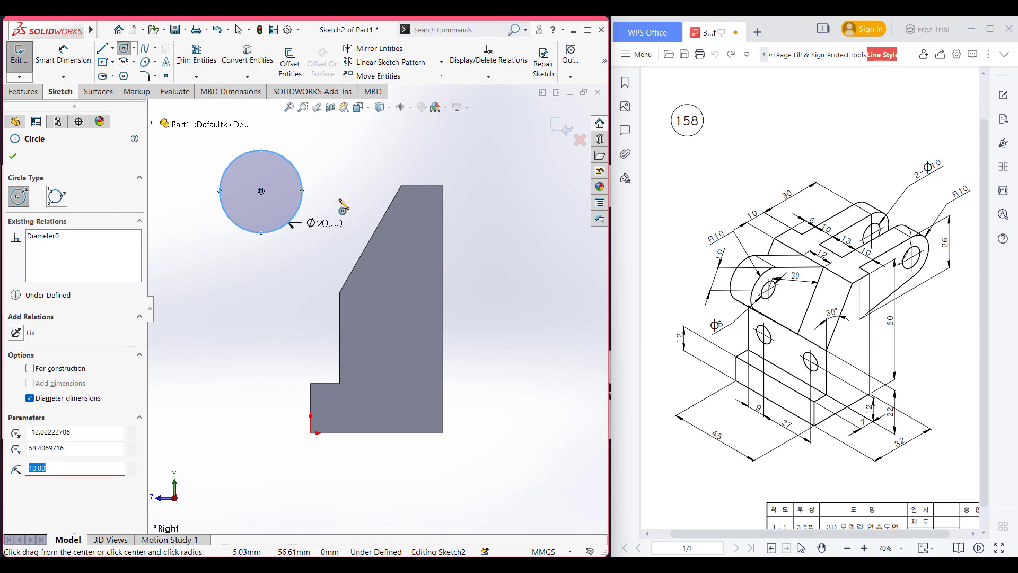
Dimension the circle's centre 30 mm from the body's slanted edge.
{"action": "left_click", "coordinate": [69, 64]}
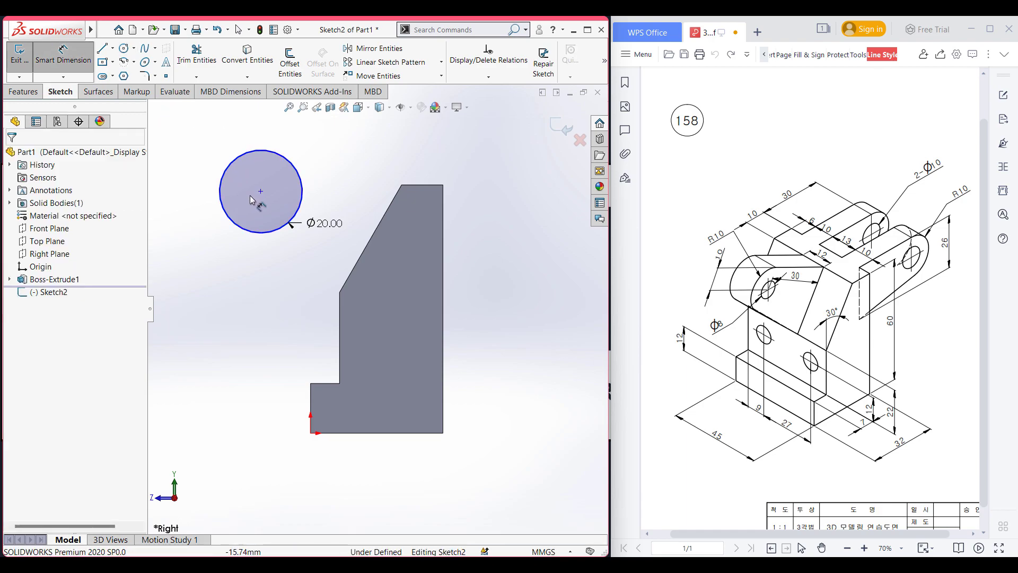
{"action": "left_click", "coordinate": [376, 230]}
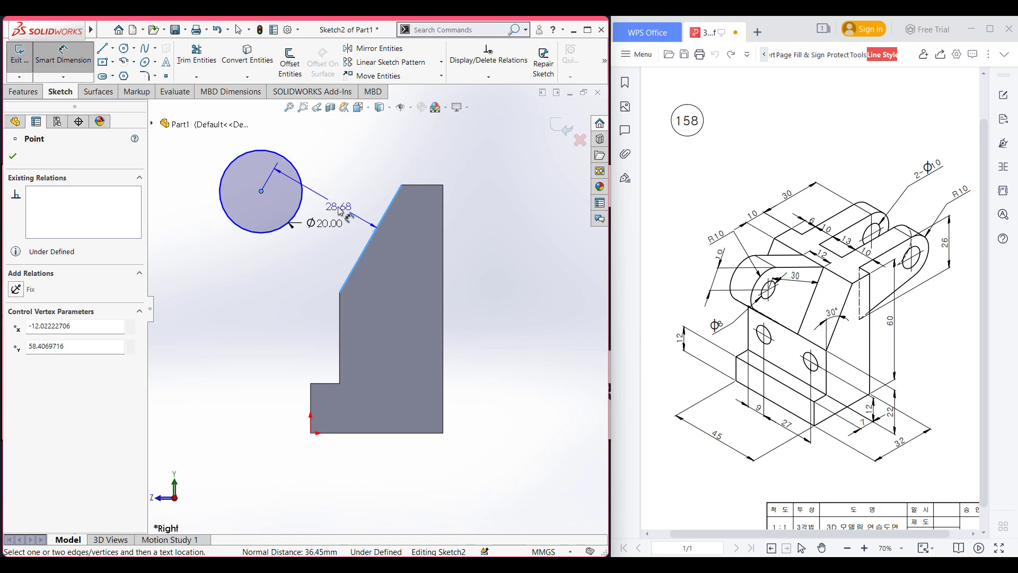
{"action": "left_click", "coordinate": [342, 208]}
{"action": "type", "text": "30"}
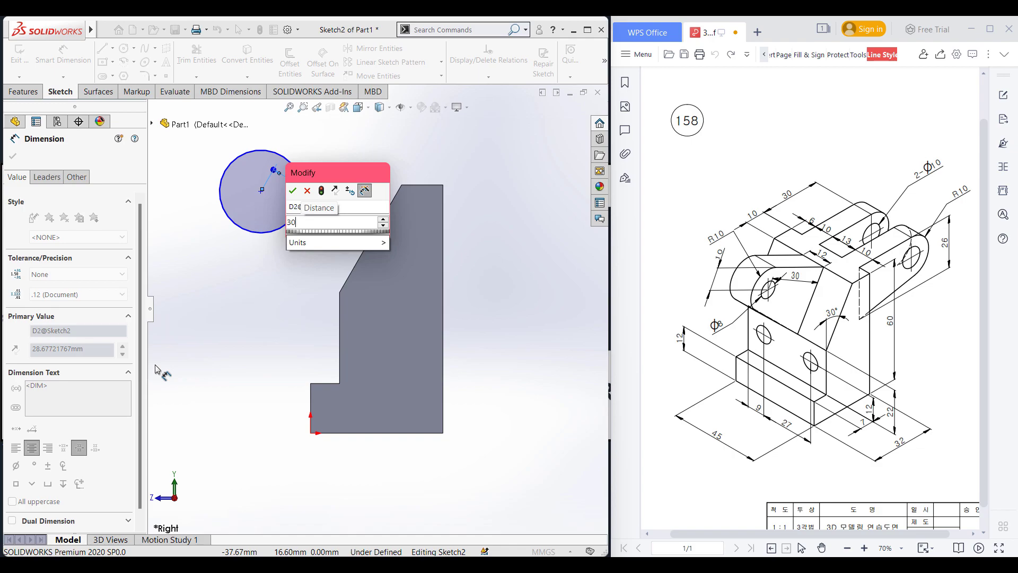
{"action": "key", "text": "Return"}
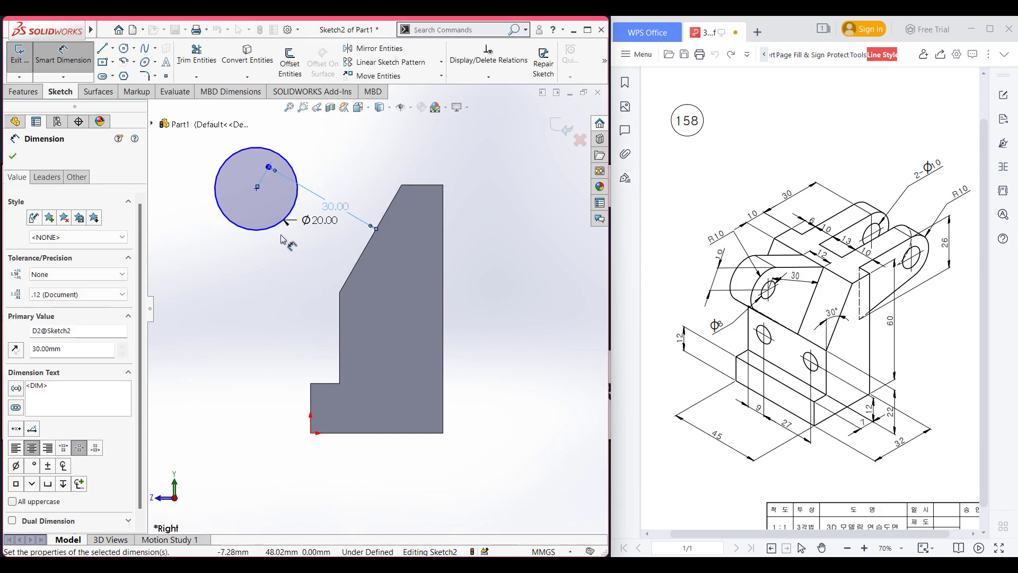
{"action": "left_click", "coordinate": [14, 156]}
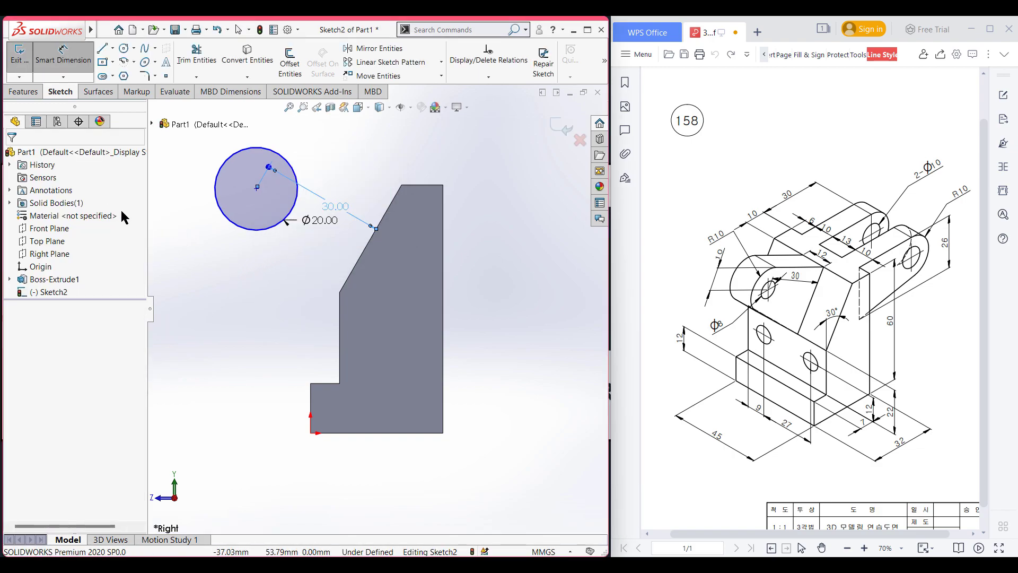
{"action": "key", "text": "Escape"}
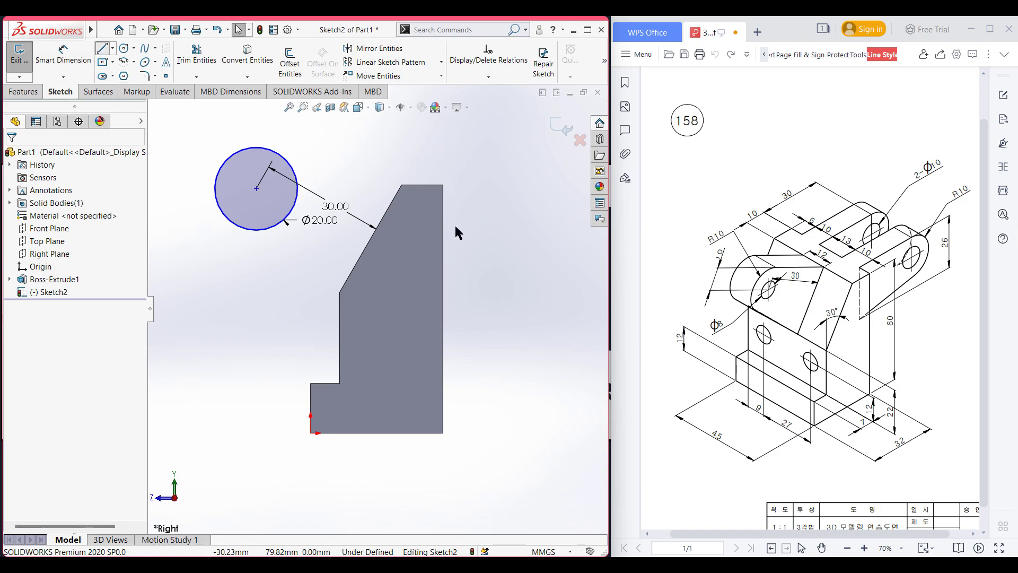
Draw a line about 55 mm long from the slanted edge's upper end, rising outward past the circle.
{"action": "left_click", "coordinate": [402, 184]}
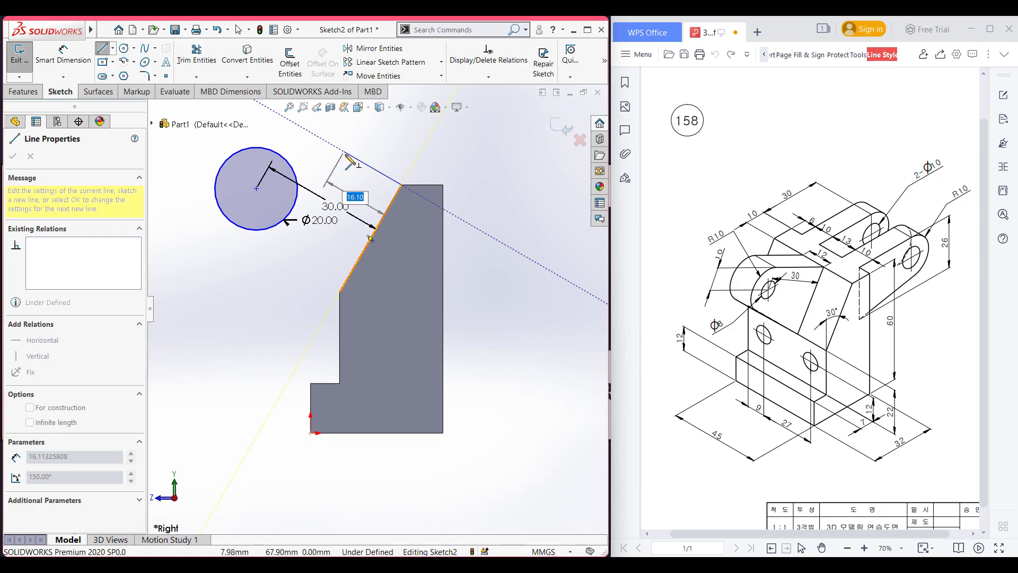
{"action": "scroll", "coordinate": [296, 139], "scroll_direction": "up", "scroll_amount": 3}
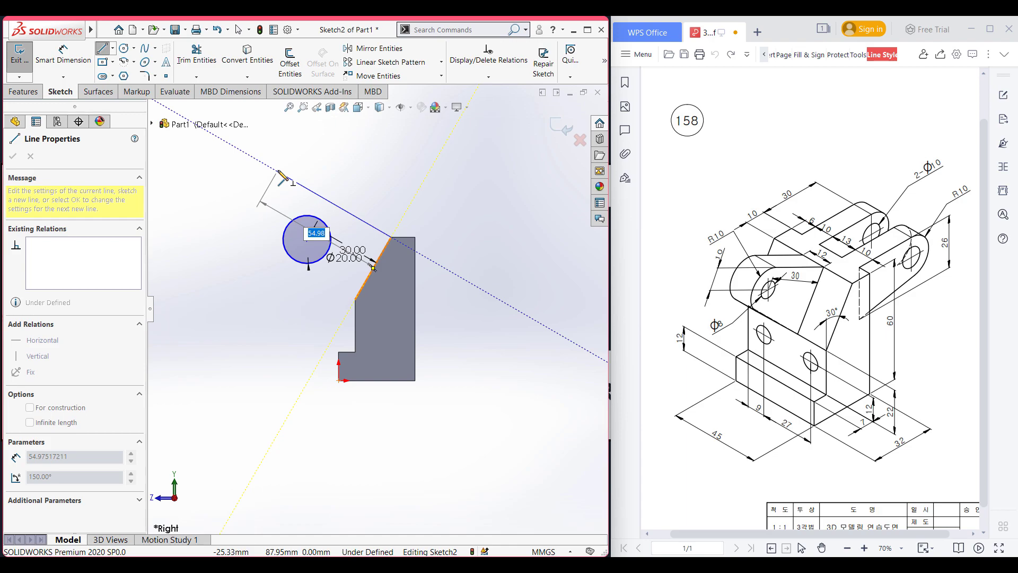
{"action": "left_click", "coordinate": [277, 169]}
{"action": "key", "text": "Escape"}
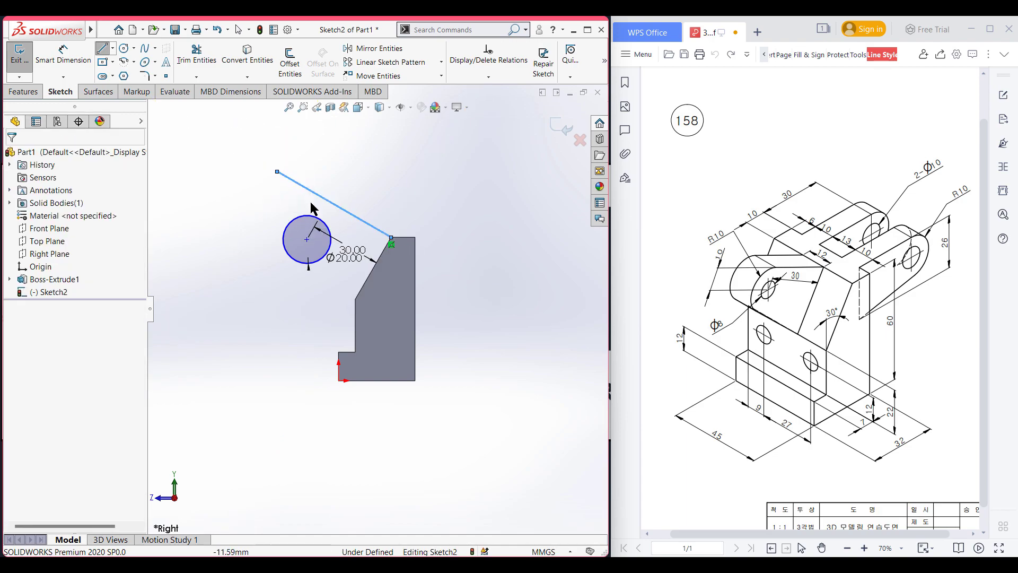
Add a Perpendicular relation between the new line and the body's slanted edge.
{"action": "scroll", "coordinate": [292, 170], "scroll_direction": "down", "scroll_amount": 2}
{"action": "scroll", "coordinate": [300, 186], "scroll_direction": "down", "scroll_amount": 2}
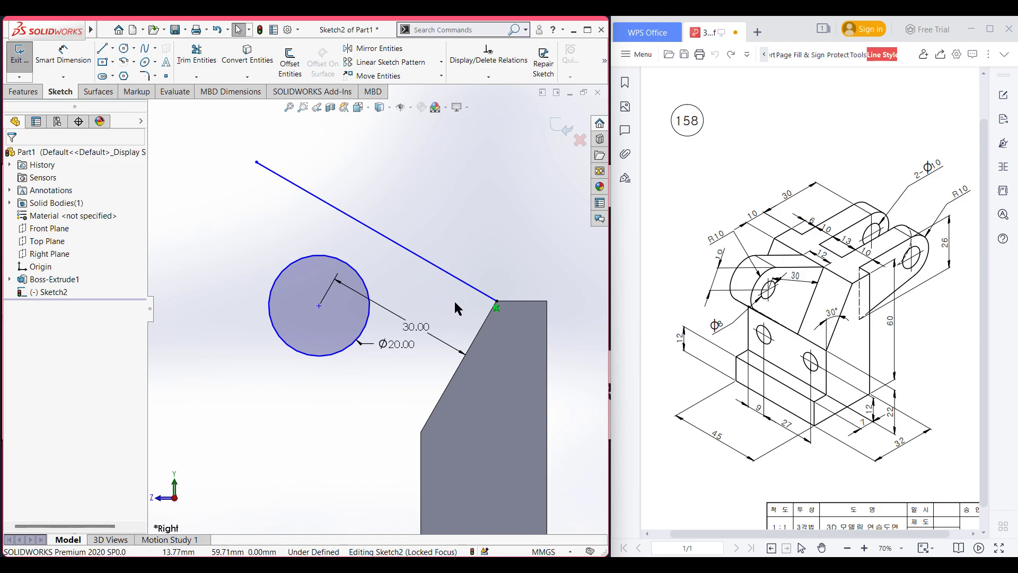
{"action": "scroll", "coordinate": [455, 302], "scroll_direction": "up", "scroll_amount": 1}
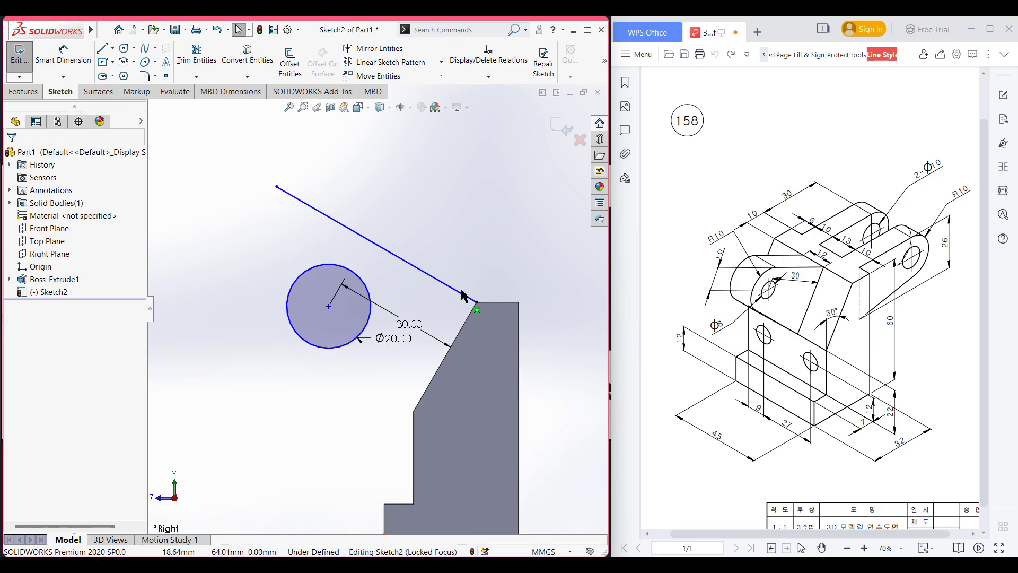
{"action": "left_click", "coordinate": [461, 294]}
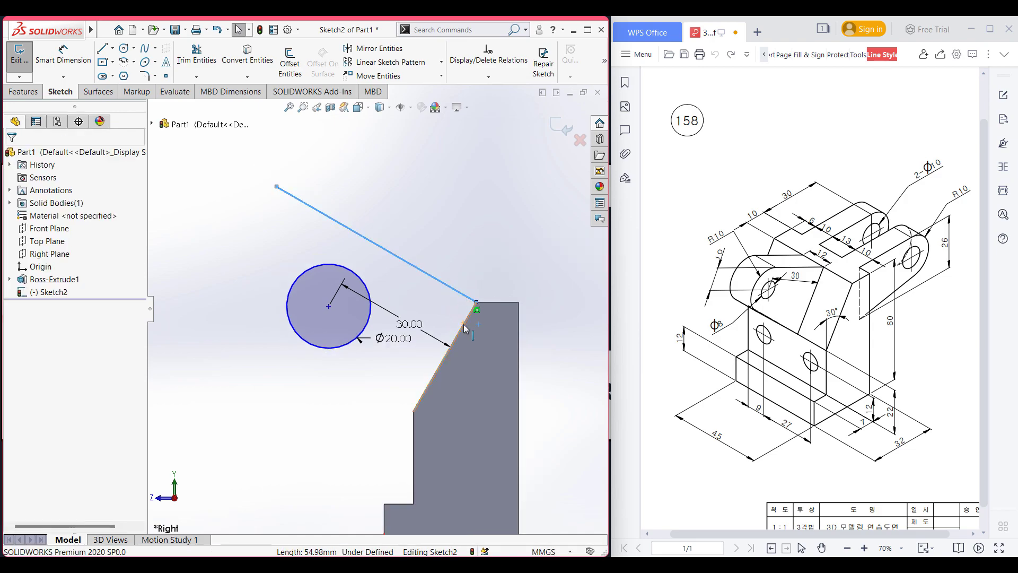
{"action": "left_click", "coordinate": [48, 360]}
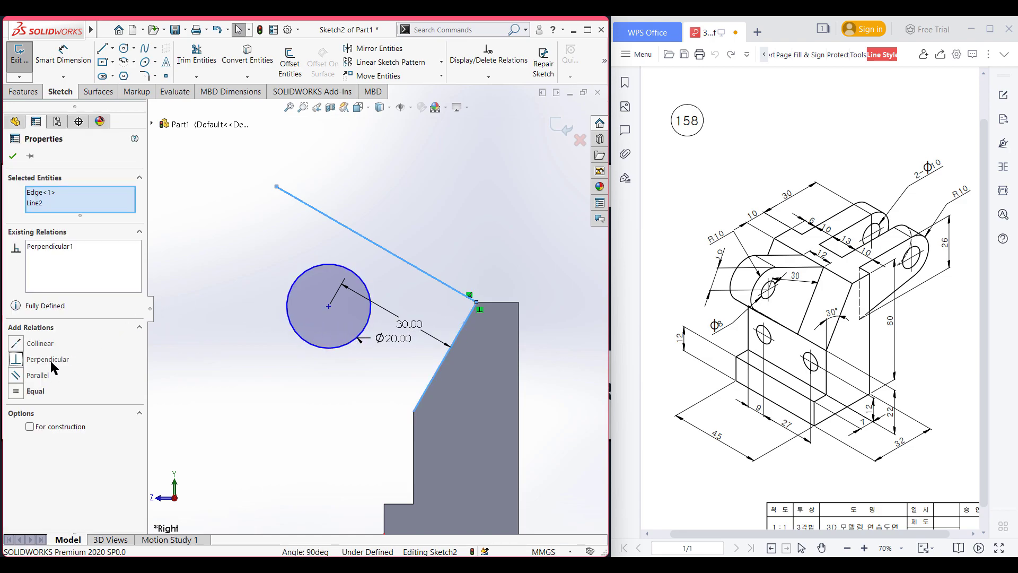
{"action": "left_click", "coordinate": [12, 156]}
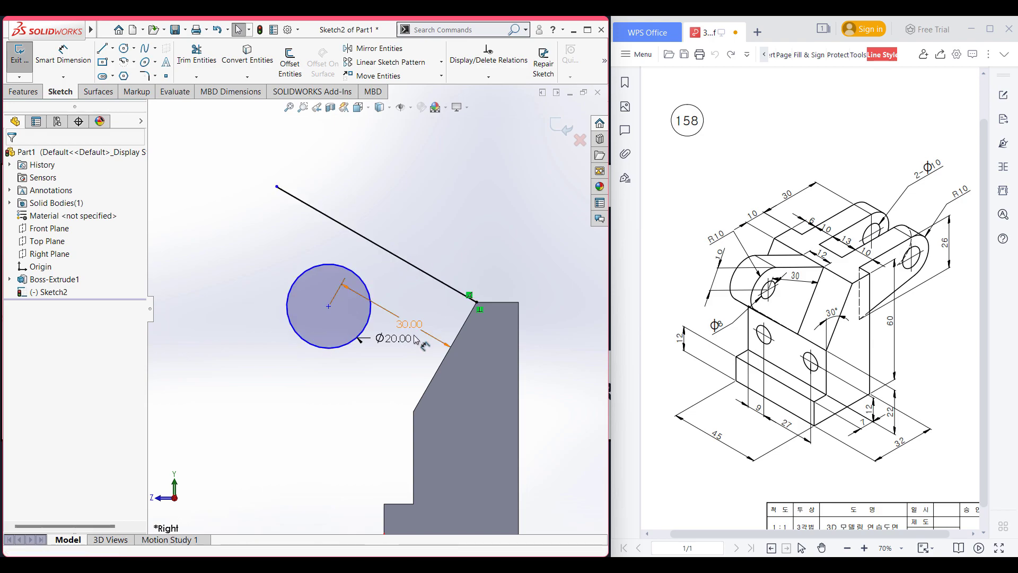
Make the circle tangent to the line running from the slanted edge's upper end.
{"action": "left_click", "coordinate": [318, 211]}
{"action": "left_click", "coordinate": [321, 269], "text": "ctrl"}
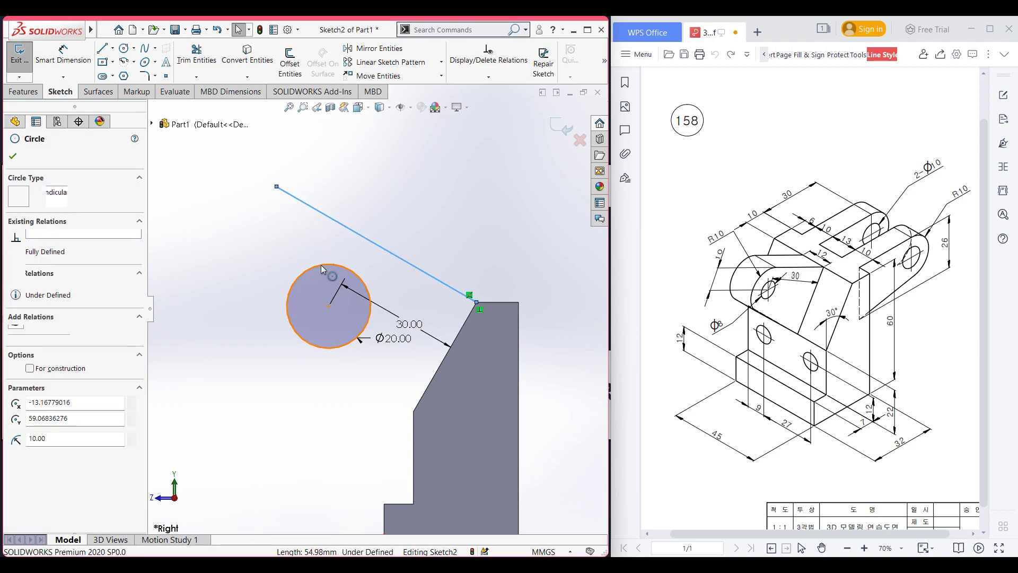
{"action": "left_click", "coordinate": [40, 343]}
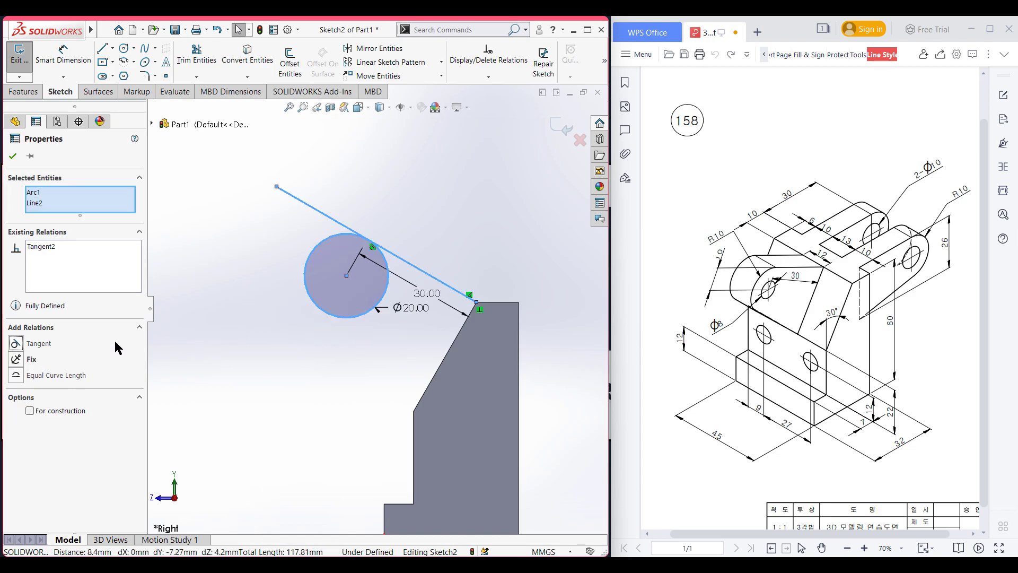
{"action": "left_click", "coordinate": [12, 157]}
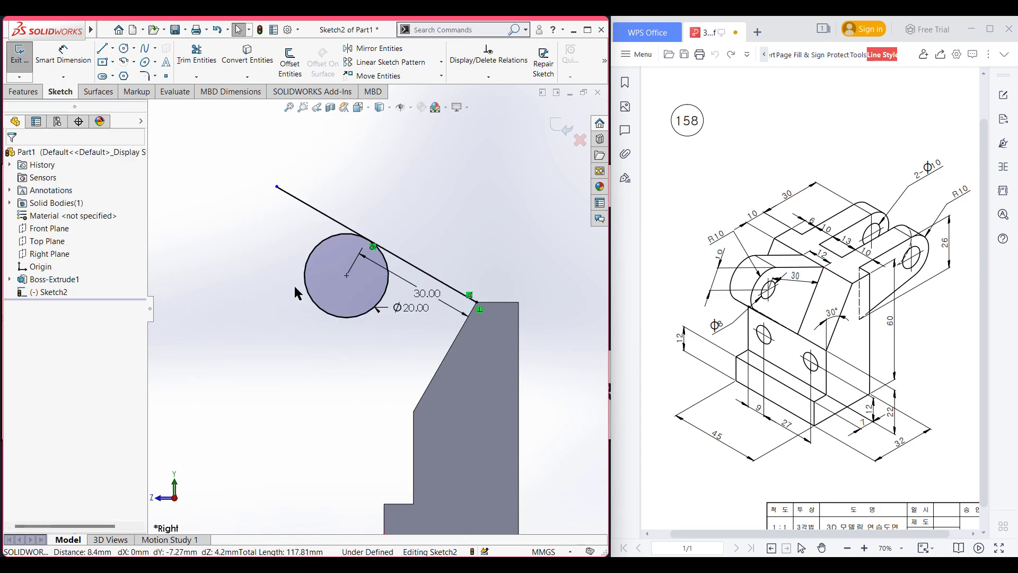
Draw a line about 51 mm long from the slanted edge's lower end, rising outward below the circle.
{"action": "left_click", "coordinate": [104, 50]}
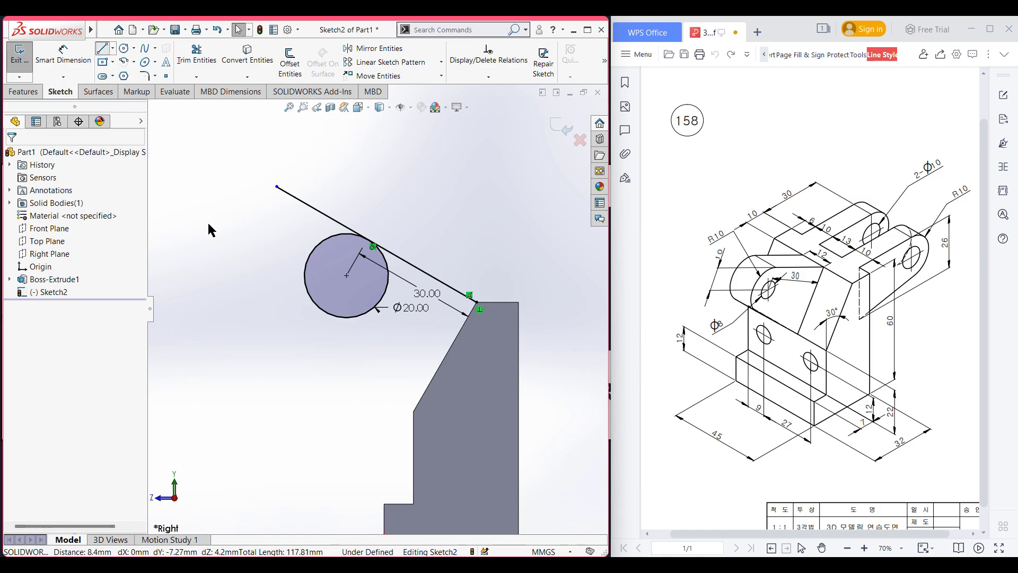
{"action": "left_click", "coordinate": [414, 412]}
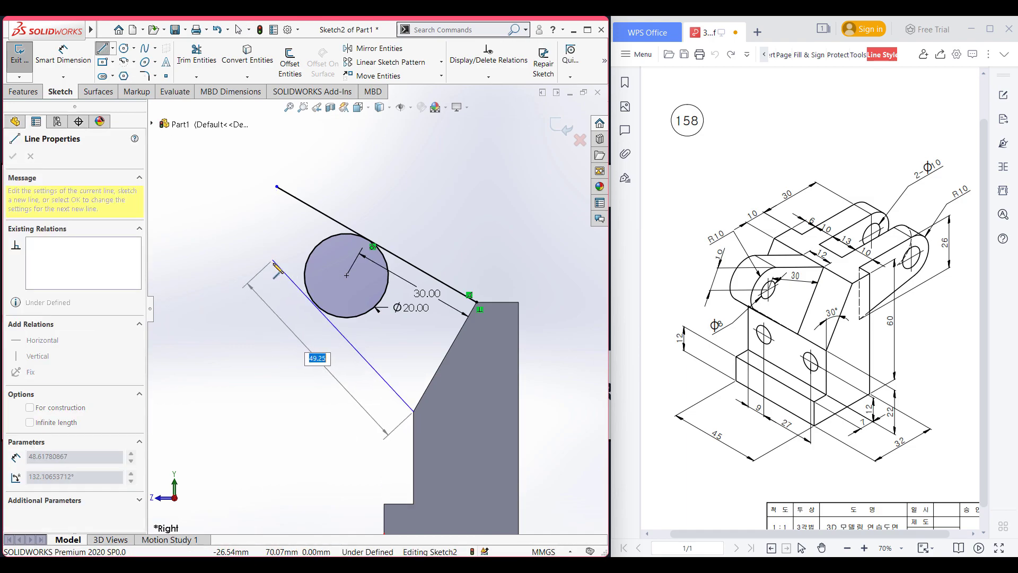
{"action": "left_click", "coordinate": [245, 280]}
{"action": "key", "text": "Escape"}
{"action": "key", "text": "Escape"}
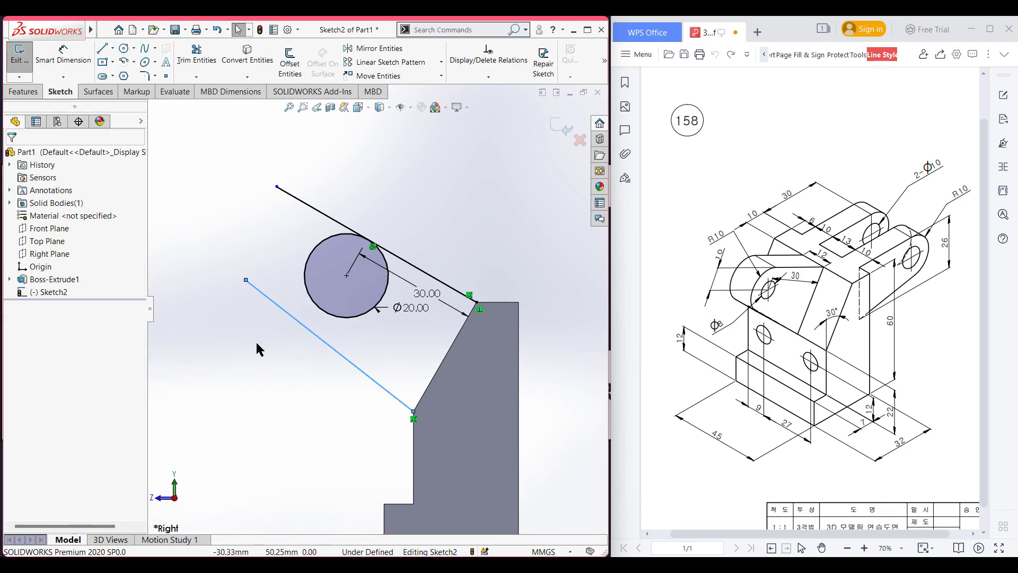
Make the circle tangent to the line running from the slanted edge's lower end.
{"action": "left_click", "coordinate": [258, 343]}
{"action": "left_click", "coordinate": [315, 307]}
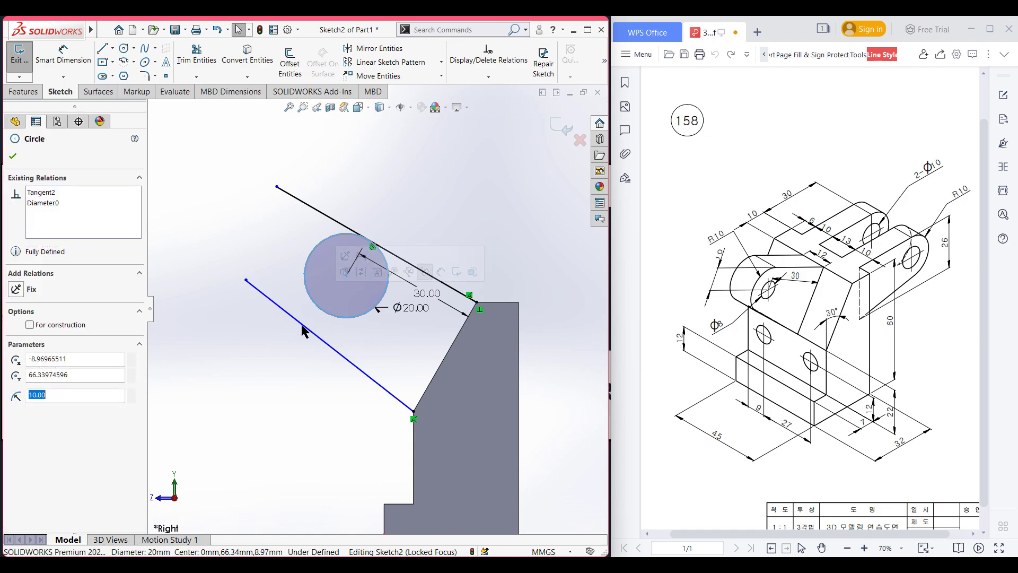
{"action": "left_click", "coordinate": [290, 315], "text": "ctrl"}
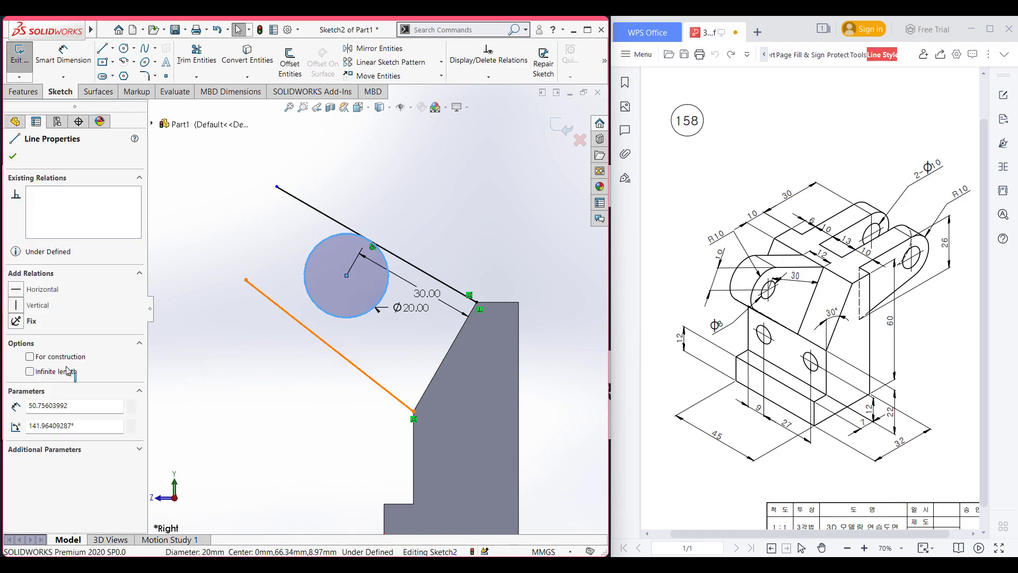
{"action": "left_click", "coordinate": [42, 344]}
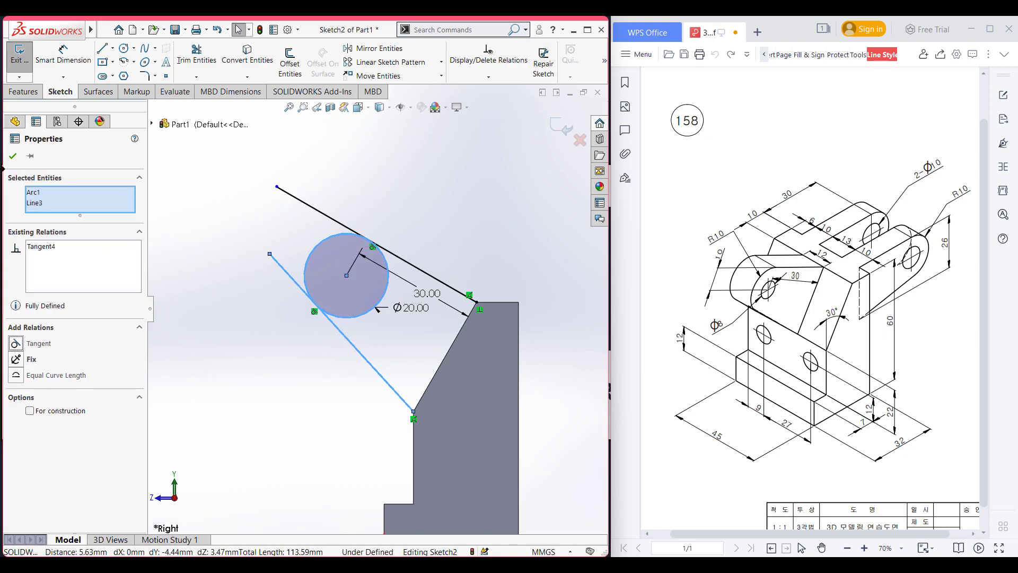
{"action": "left_click", "coordinate": [13, 156]}
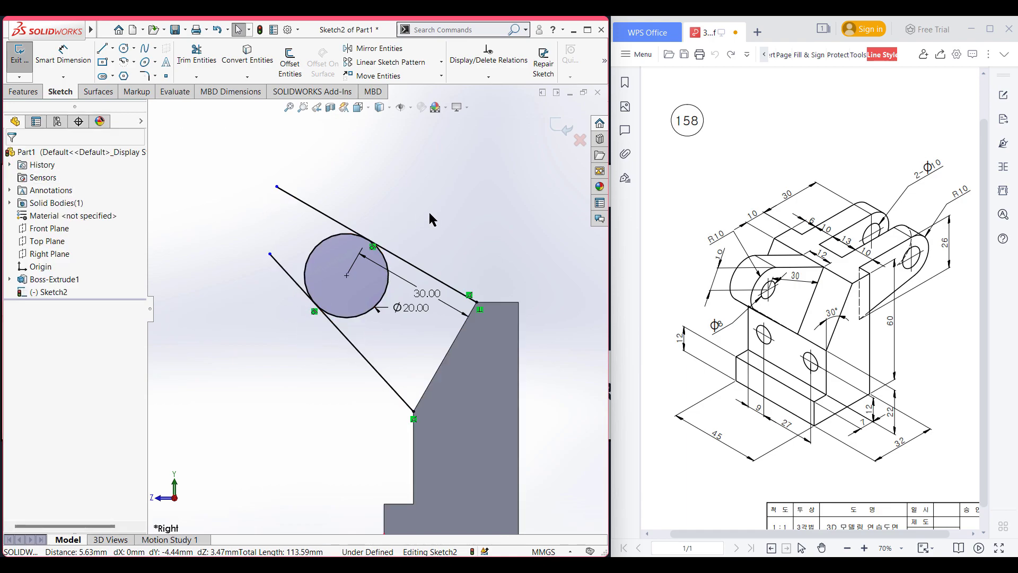
Trim both tangent lines beyond the circle and the circle's inner arc, leaving a rounded lug outline.
{"action": "right_click_drag", "start_coordinate": [444, 184], "coordinate": [412, 234]}
{"action": "mouse_move", "coordinate": [331, 195]}
{"action": "left_mouse_down"}
{"action": "mouse_move", "coordinate": [278, 257]}
{"action": "mouse_move", "coordinate": [289, 280]}
{"action": "left_mouse_up"}
{"action": "left_click_drag", "start_coordinate": [390, 325], "coordinate": [352, 302]}
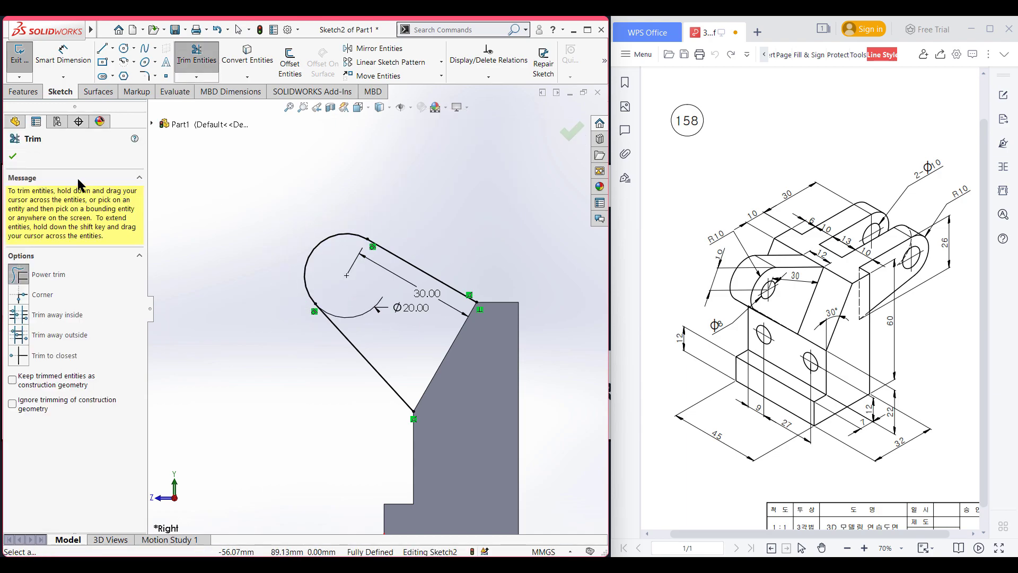
{"action": "left_click", "coordinate": [13, 157]}
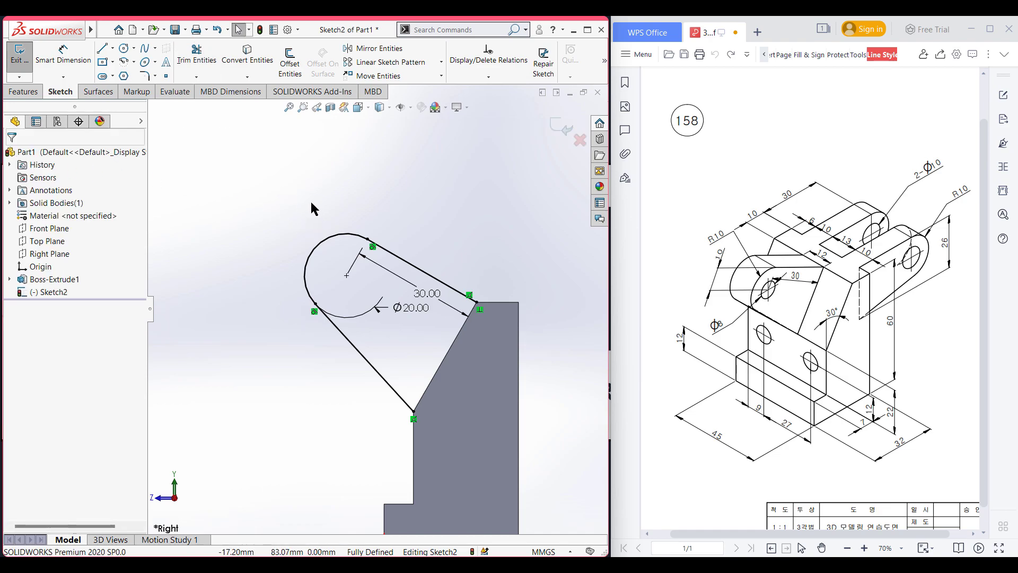
Draw an 8 mm diameter circle concentric with the lug's rounded end.
{"action": "left_click", "coordinate": [124, 50]}
{"action": "left_click", "coordinate": [346, 275]}
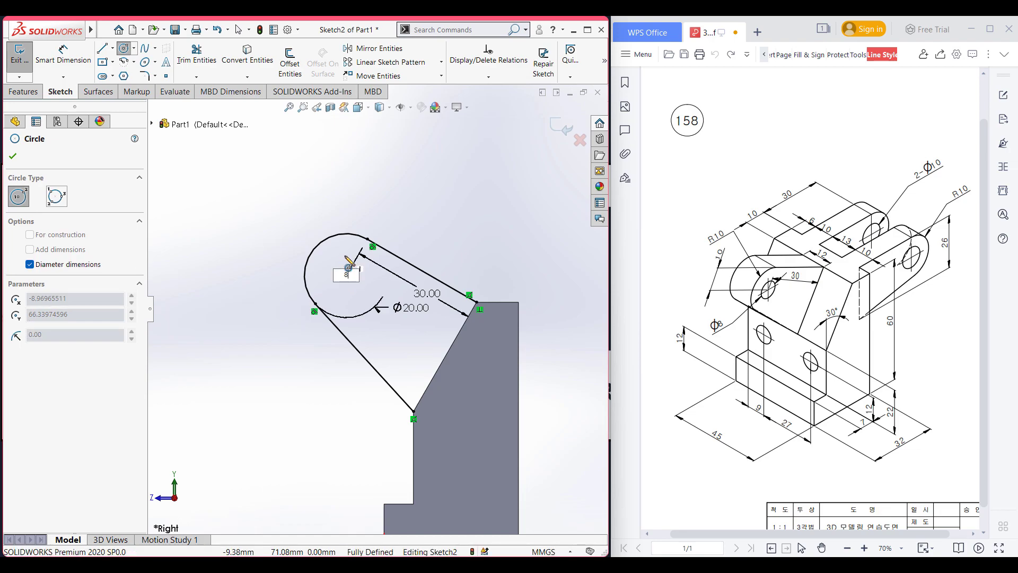
{"action": "key", "text": "Return"}
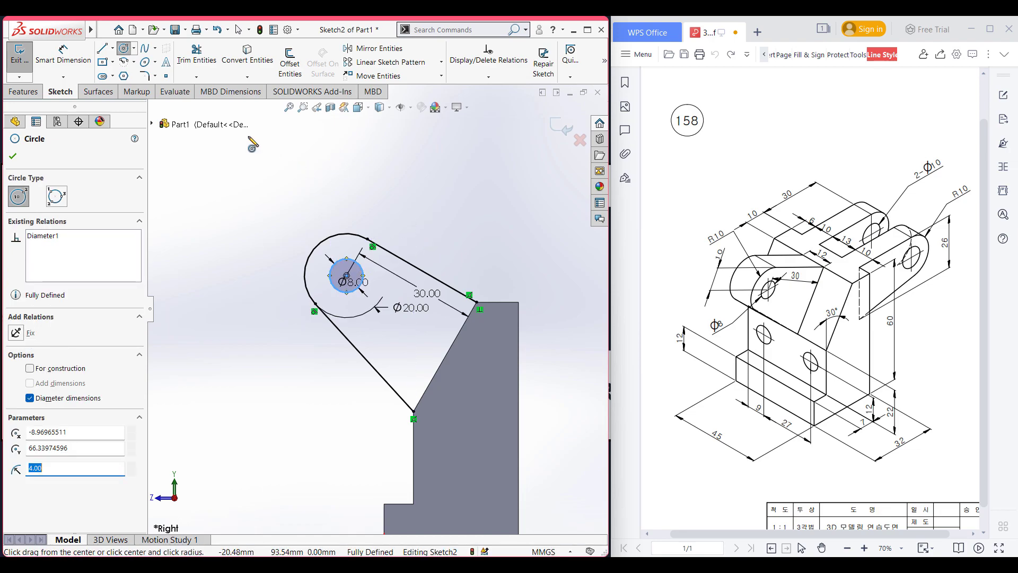
Close the lug profile with a line along the body's slanted edge between the two tangent lines' ends.
{"action": "left_click", "coordinate": [102, 48]}
{"action": "left_click", "coordinate": [414, 410]}
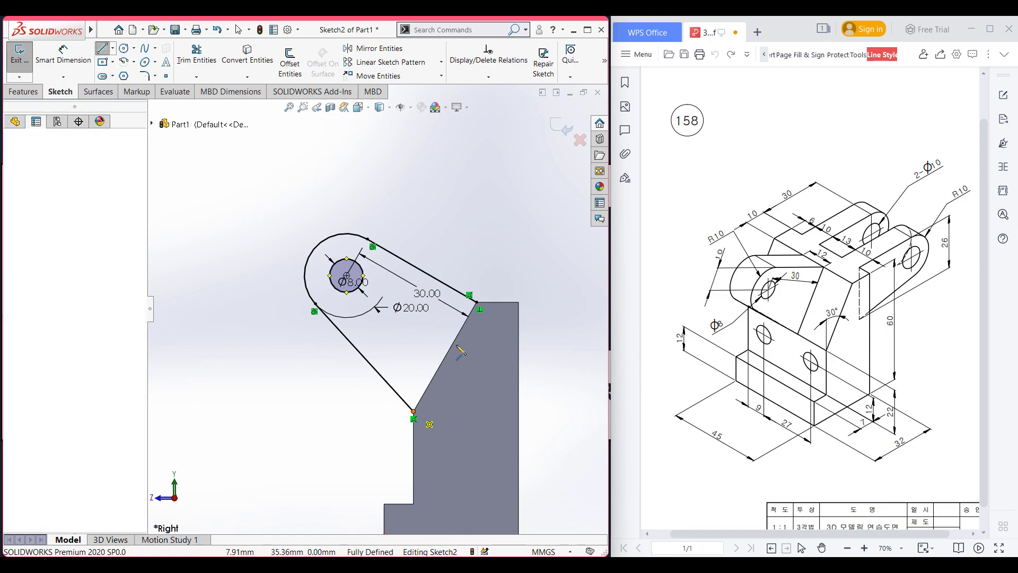
{"action": "left_click", "coordinate": [477, 302]}
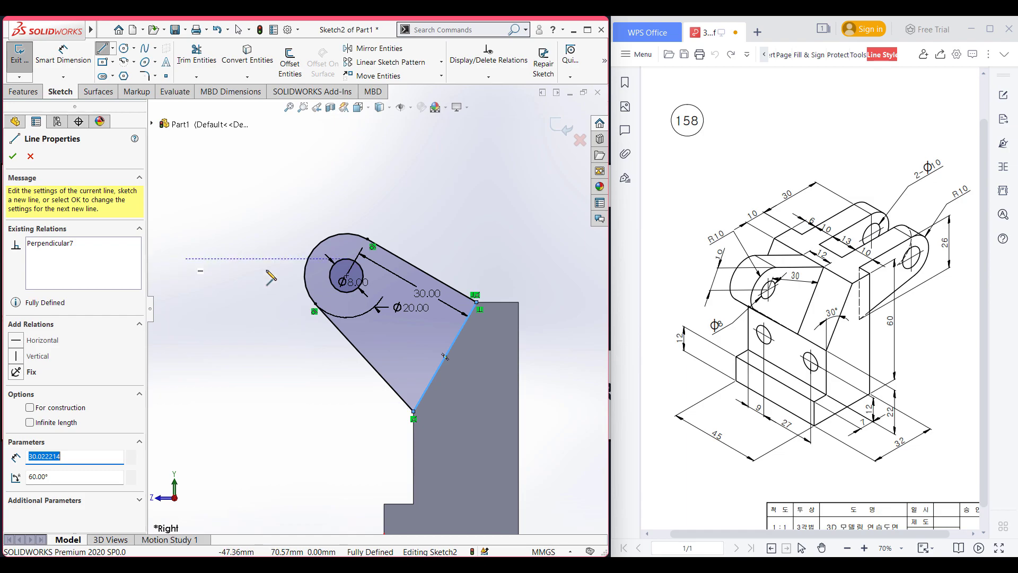
{"action": "left_click", "coordinate": [13, 157]}
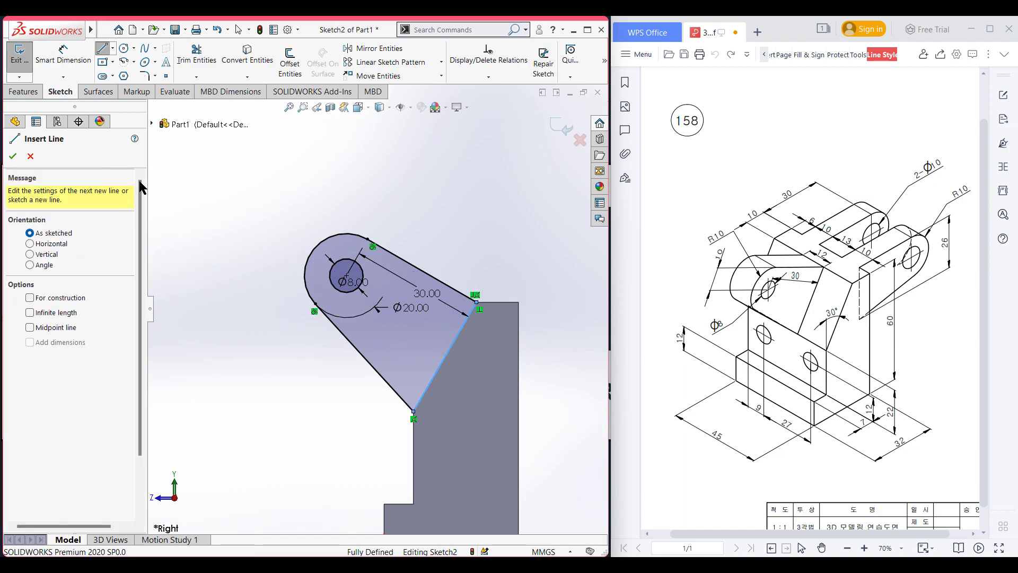
{"action": "left_click", "coordinate": [14, 157]}
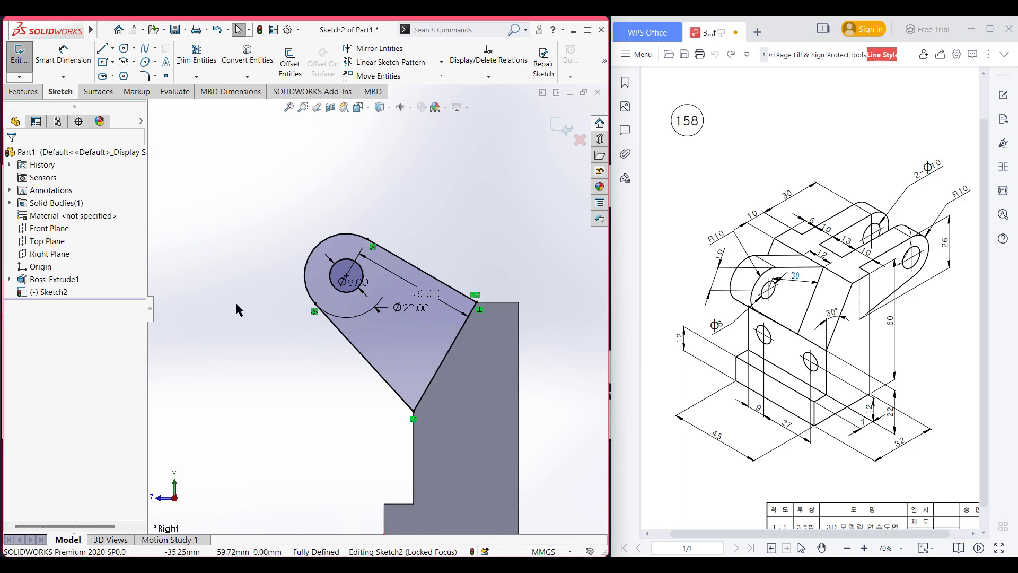
Extrude the lug profile 12 mm with the Mid Plane end condition, merging it with the body.
{"action": "key", "text": "ctrl+7"}
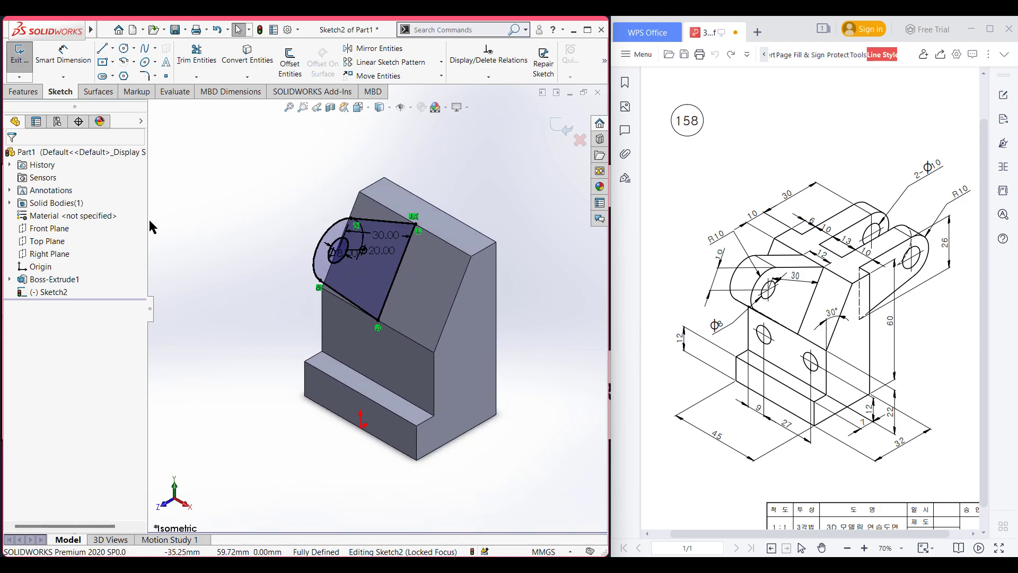
{"action": "left_click", "coordinate": [23, 92]}
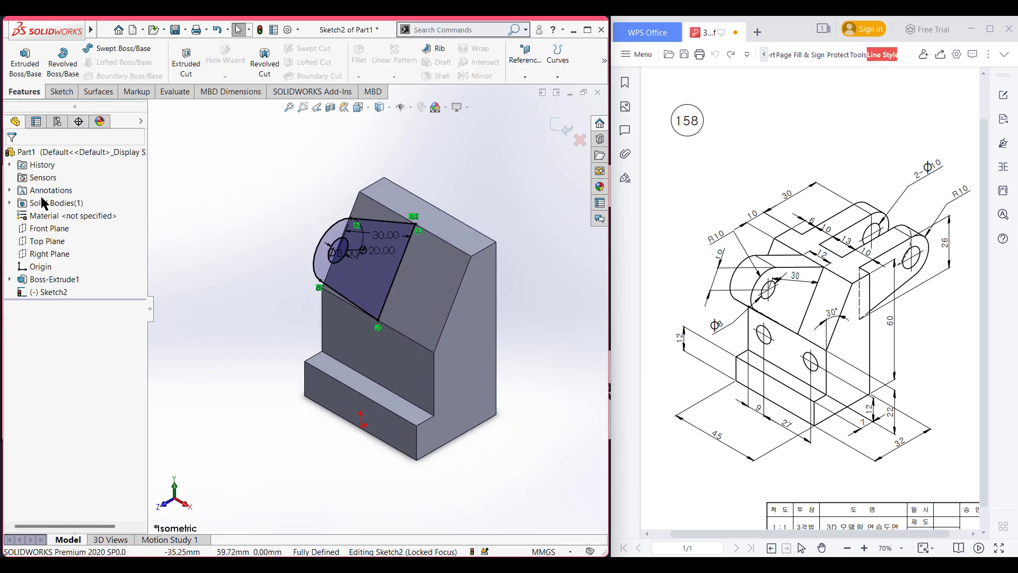
{"action": "left_click", "coordinate": [25, 63]}
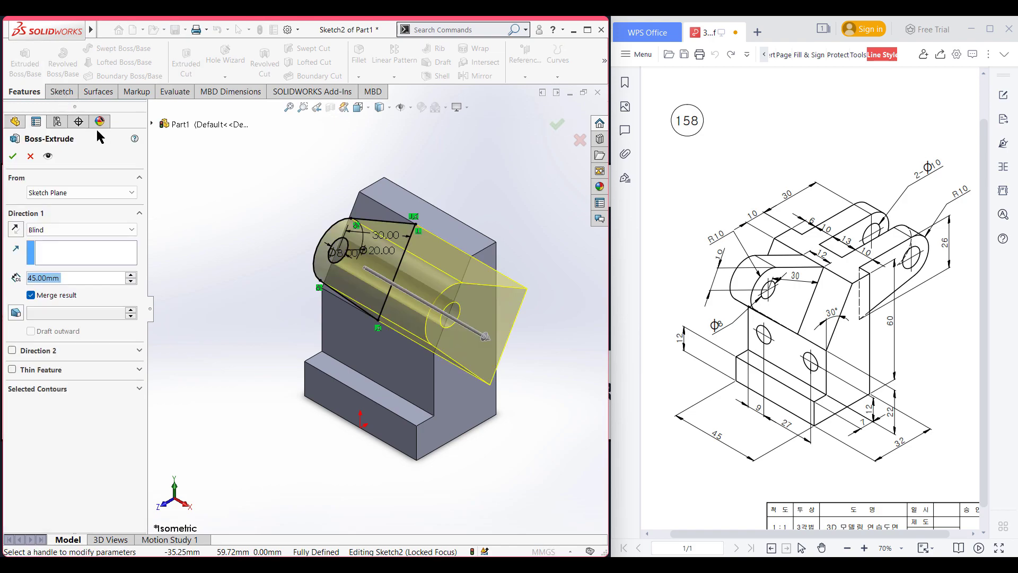
{"action": "type", "text": "12"}
{"action": "key", "text": "Return"}
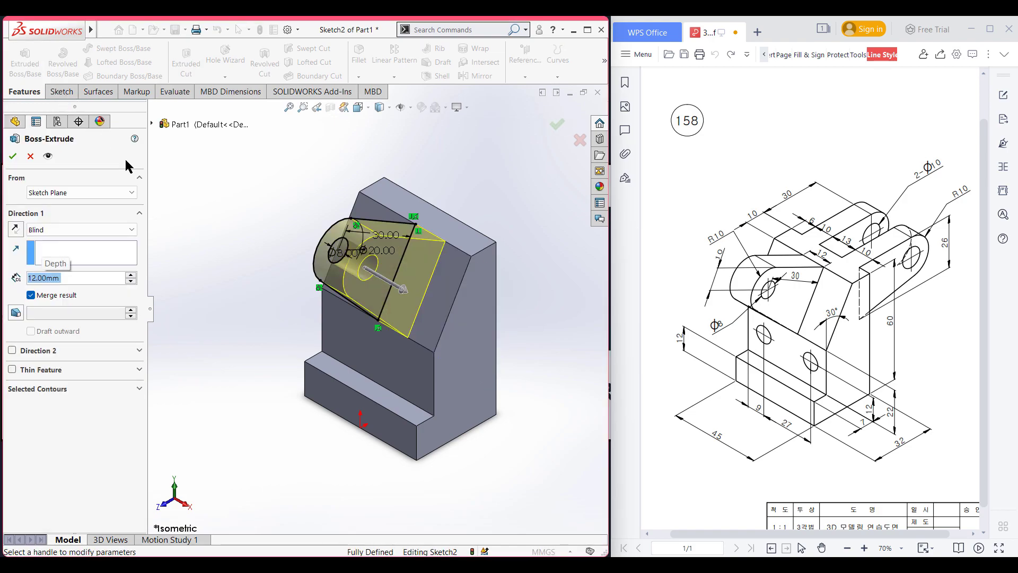
{"action": "left_click", "coordinate": [37, 229]}
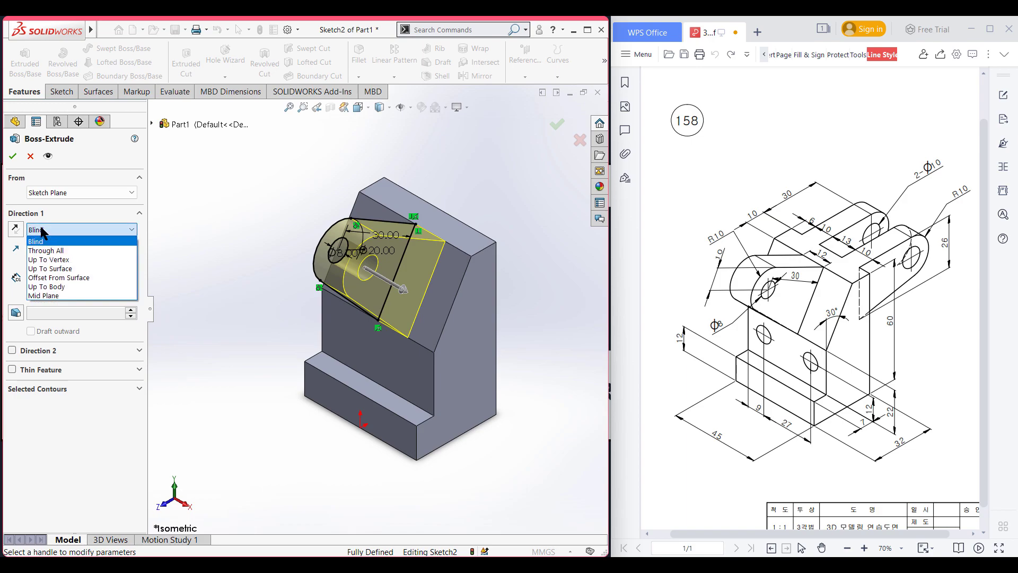
{"action": "left_click", "coordinate": [48, 296]}
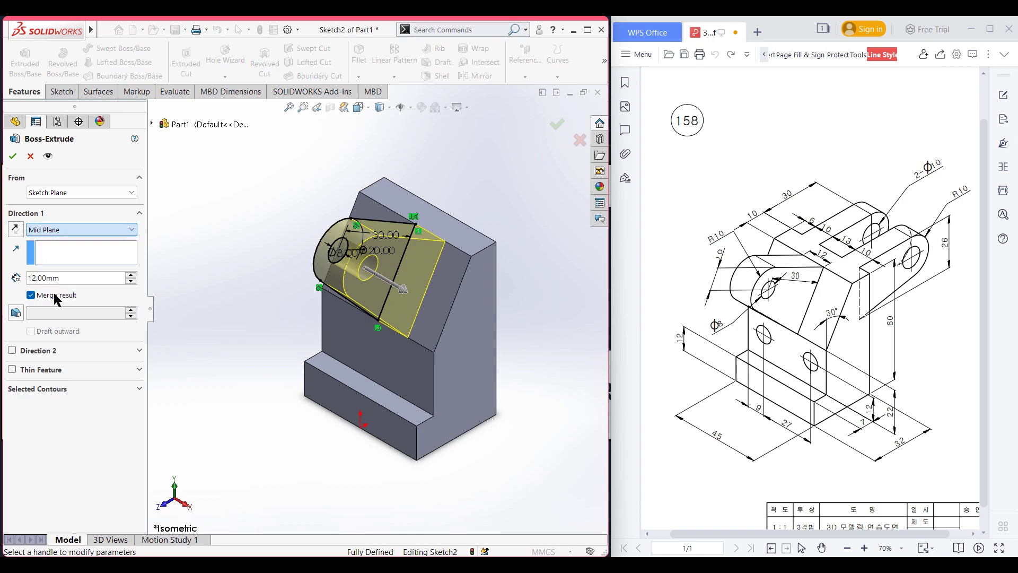
{"action": "left_click", "coordinate": [13, 157]}
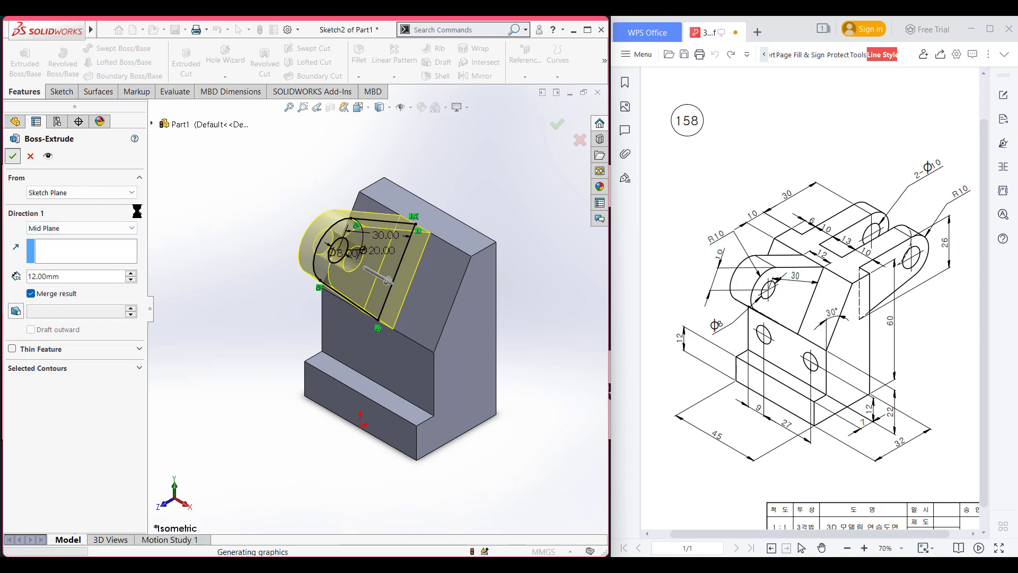
{"action": "left_click", "coordinate": [245, 255]}
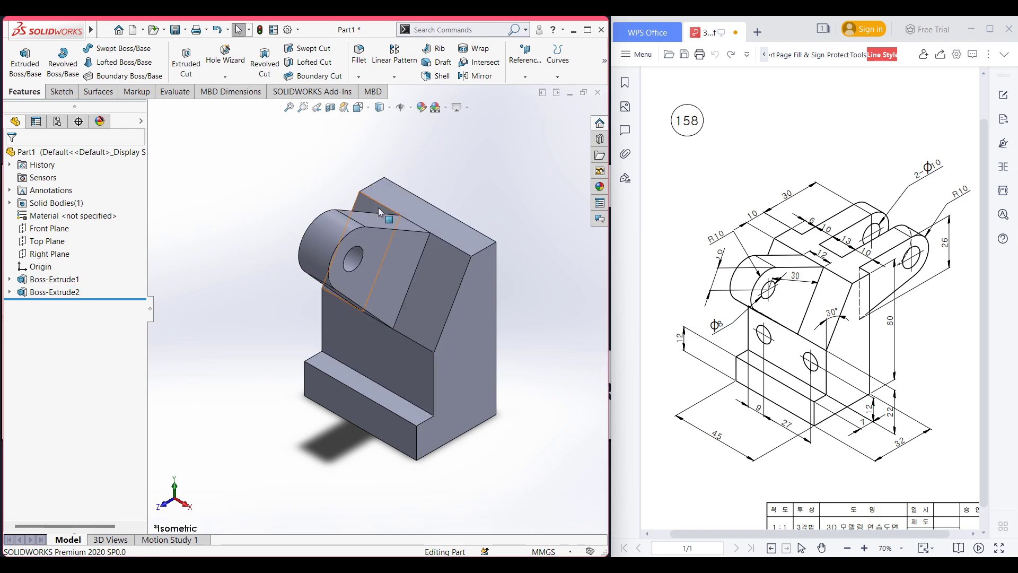
{"action": "left_click_drag", "start_coordinate": [800, 253], "coordinate": [777, 240]}
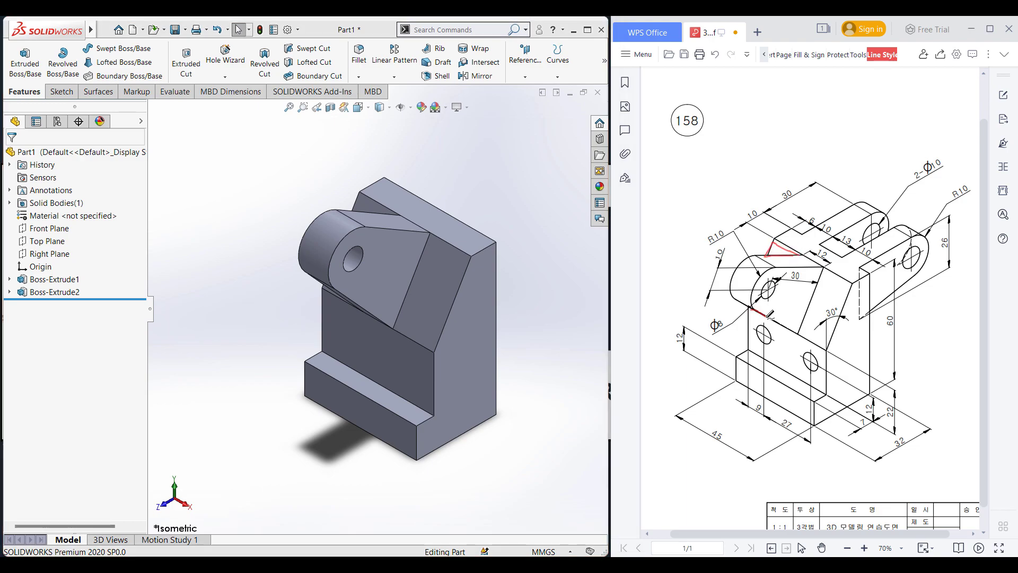
{"action": "left_click_drag", "start_coordinate": [822, 275], "coordinate": [813, 270]}
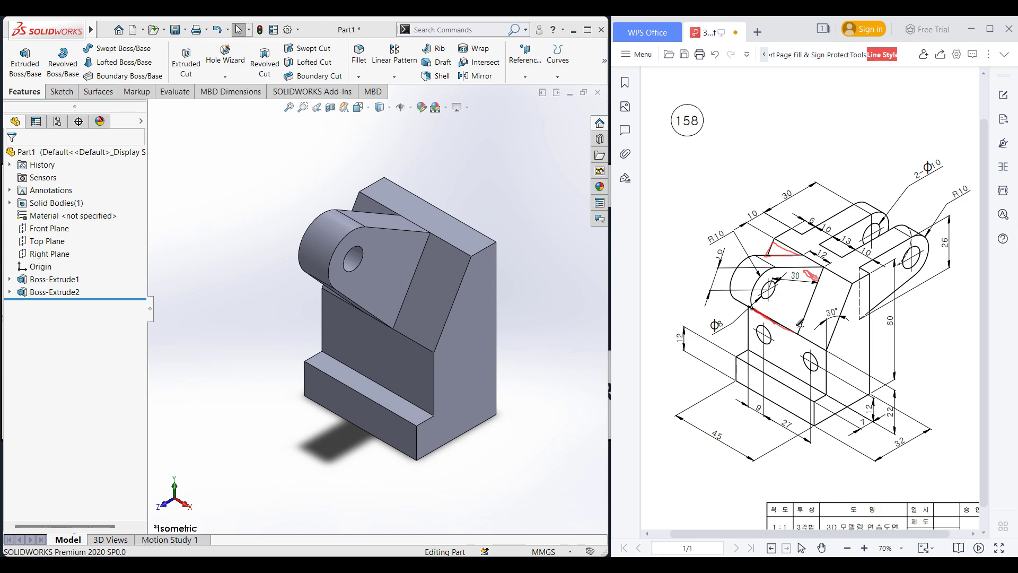
Reopen the lug's sketch and delete the upper line's perpendicular relations to the body's slanted edge and the closing line.
{"action": "right_click", "coordinate": [64, 293]}
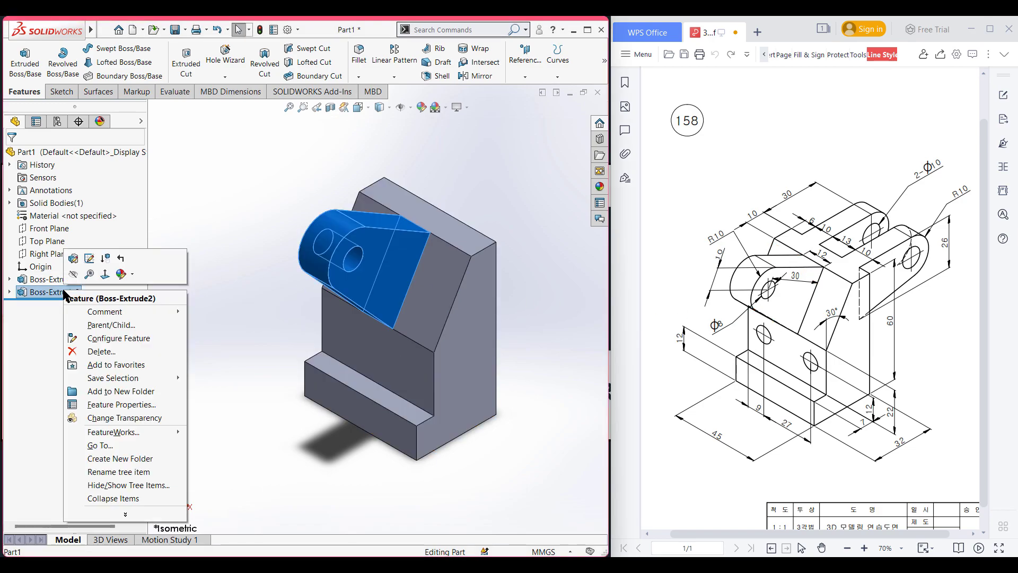
{"action": "left_click", "coordinate": [90, 259]}
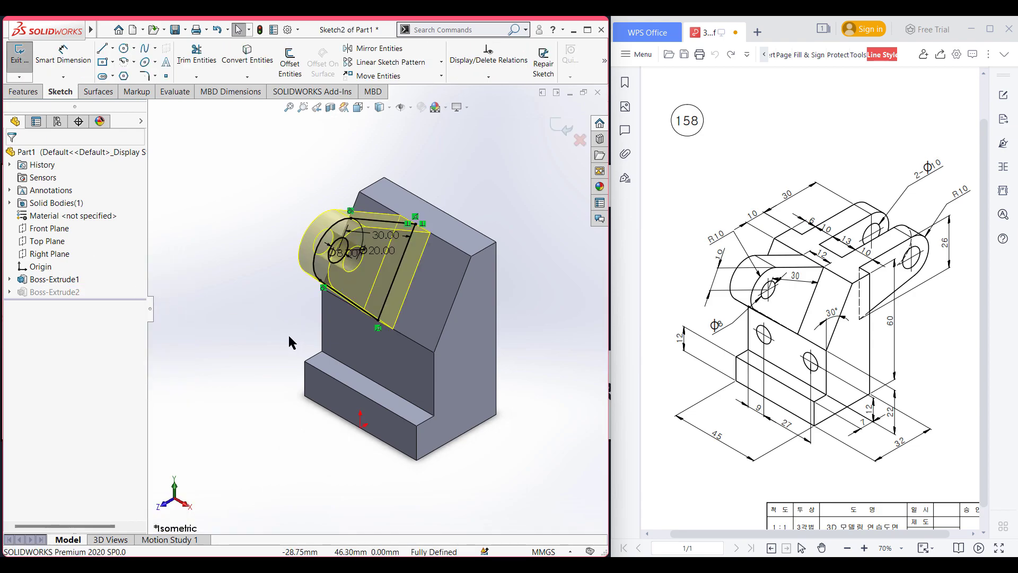
{"action": "left_click", "coordinate": [423, 227]}
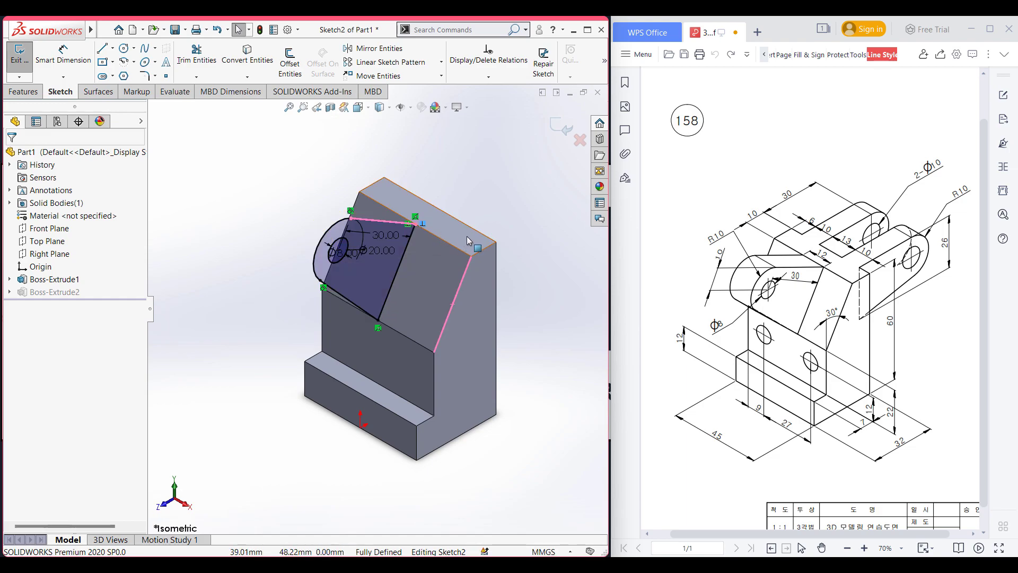
{"action": "key", "text": "Delete"}
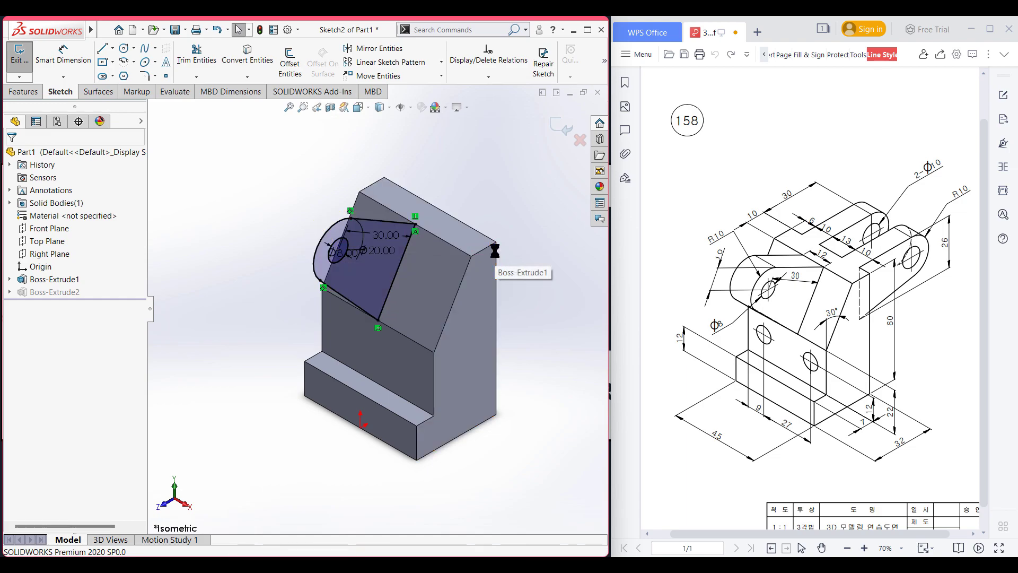
{"action": "left_click", "coordinate": [415, 218]}
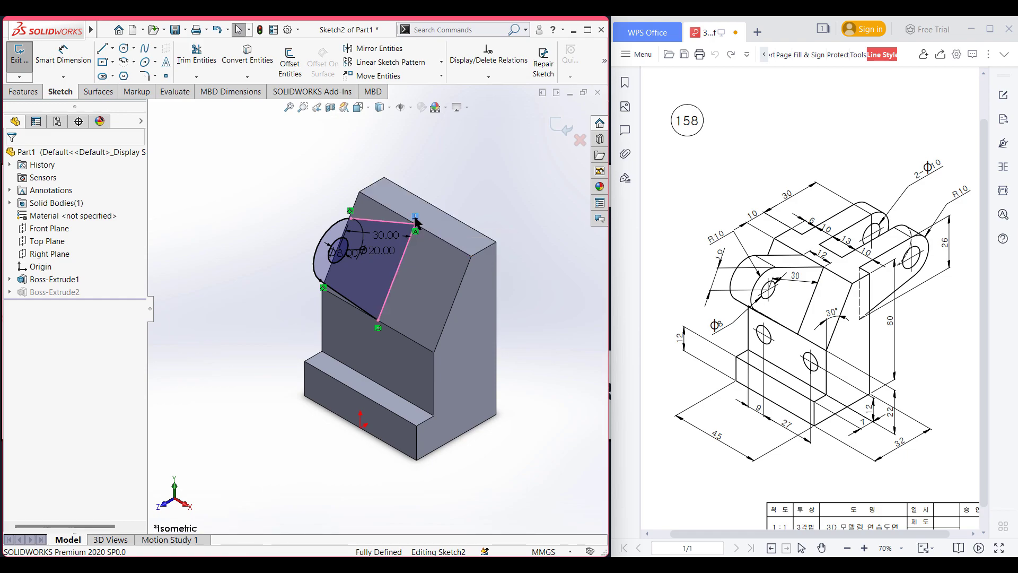
{"action": "key", "text": "Delete"}
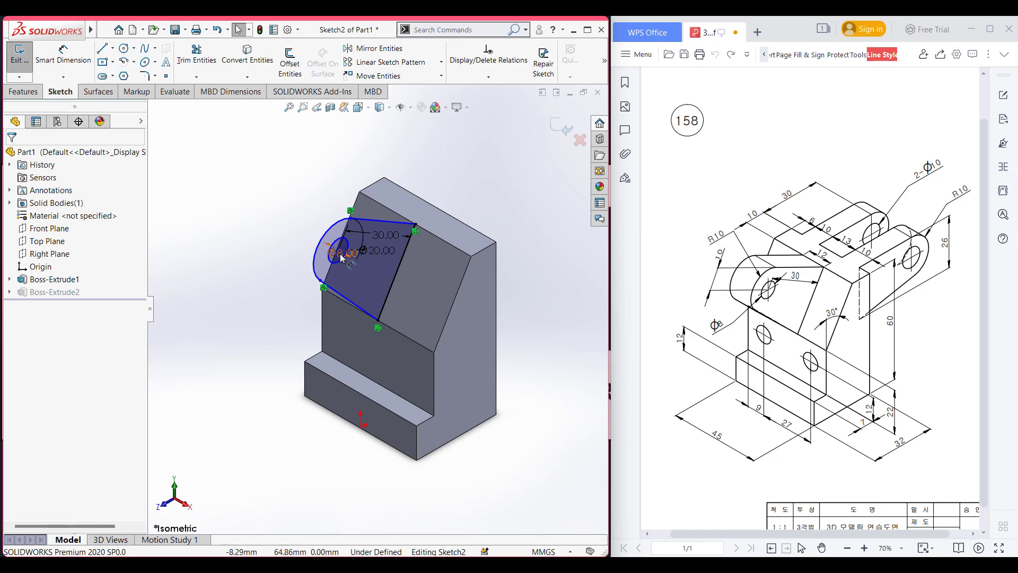
Move the centre of the lug's circles slightly lower, to about (-9.7, 65.1), bringing the lower tangent line onto the body's slanted edge.
{"action": "left_click", "coordinate": [345, 301]}
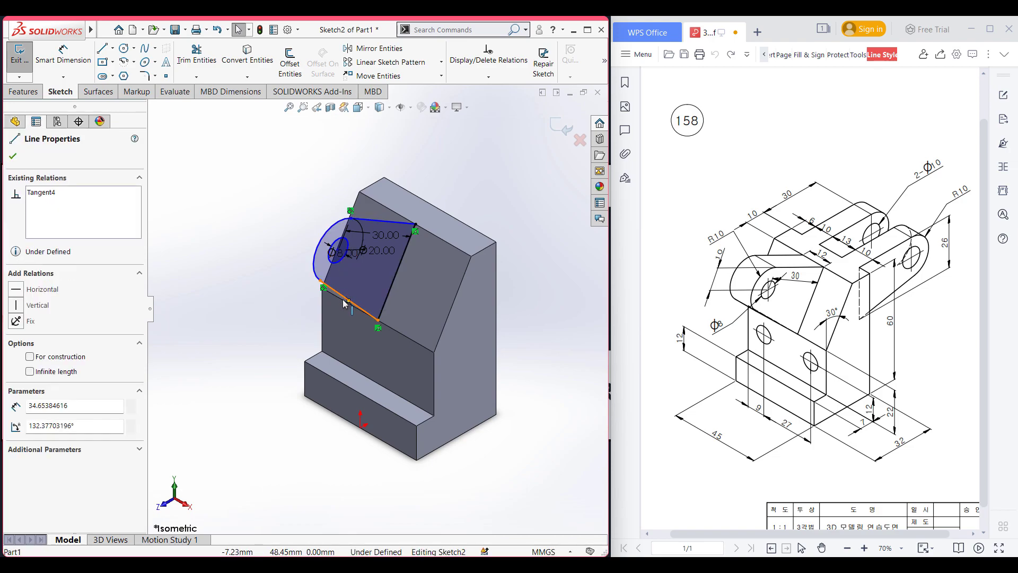
{"action": "left_click", "coordinate": [300, 193]}
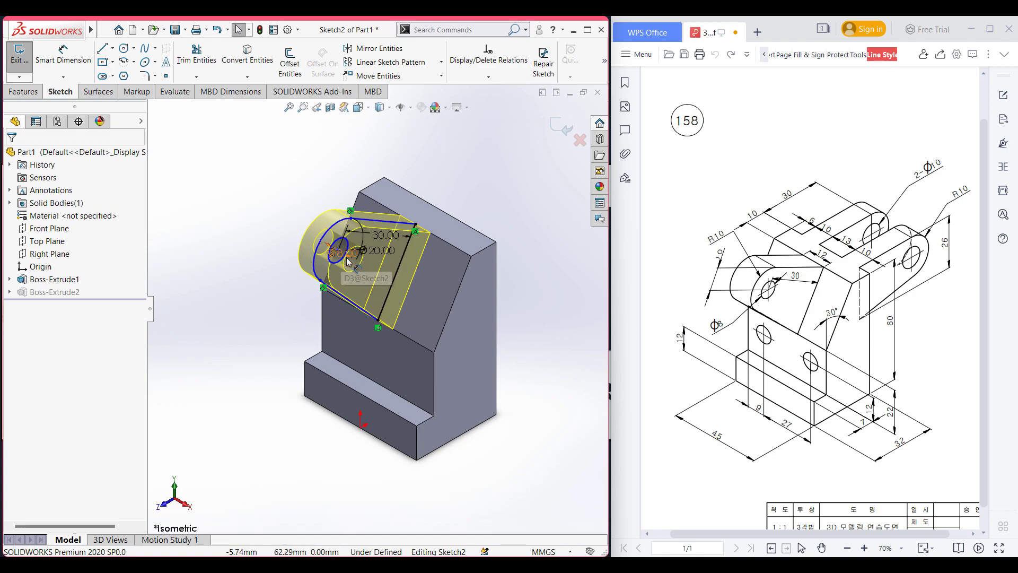
{"action": "scroll", "coordinate": [346, 257], "scroll_direction": "down", "scroll_amount": 2}
{"action": "scroll", "coordinate": [342, 256], "scroll_direction": "down", "scroll_amount": 2}
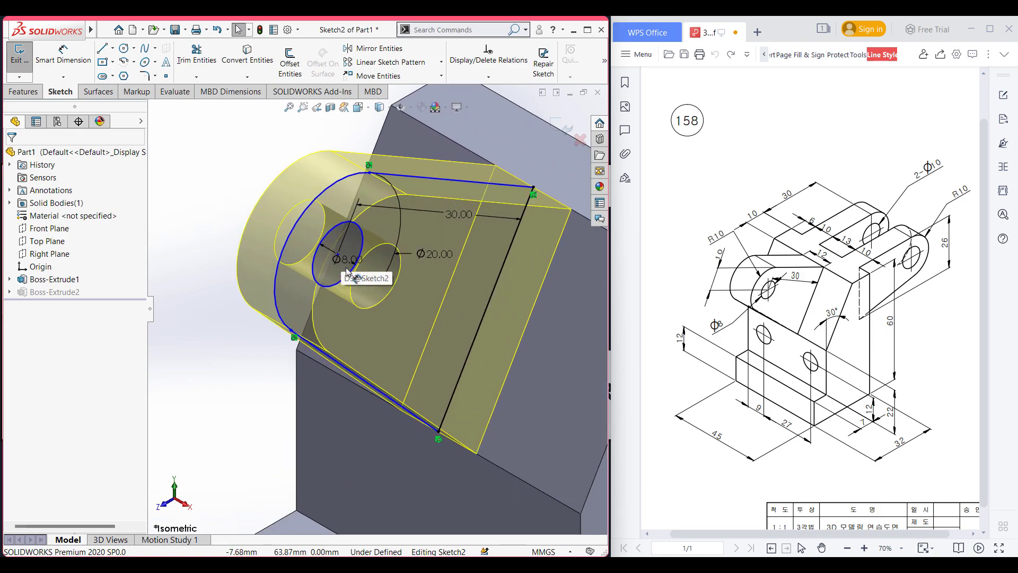
{"action": "left_click", "coordinate": [325, 242]}
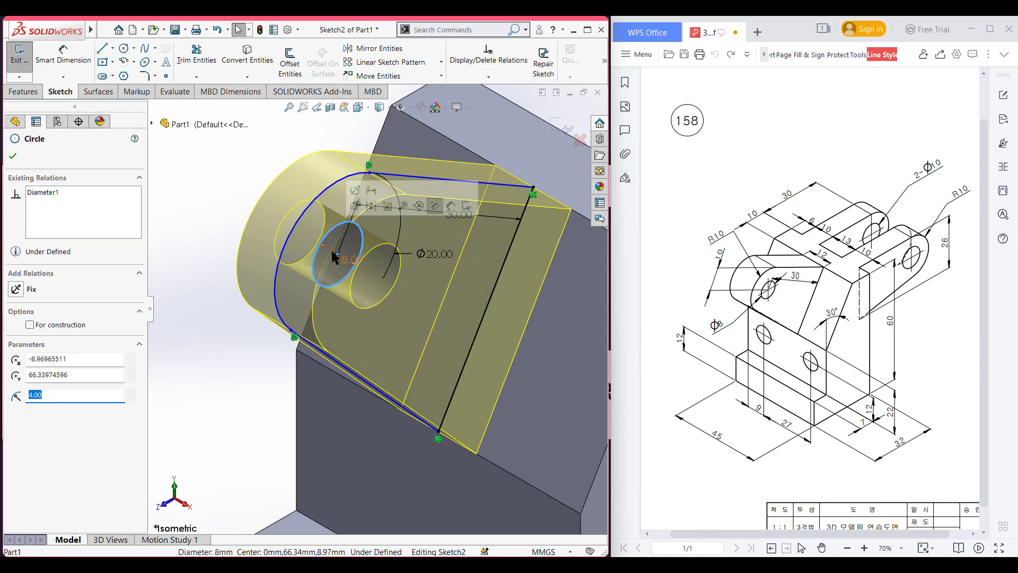
{"action": "key", "text": "Escape"}
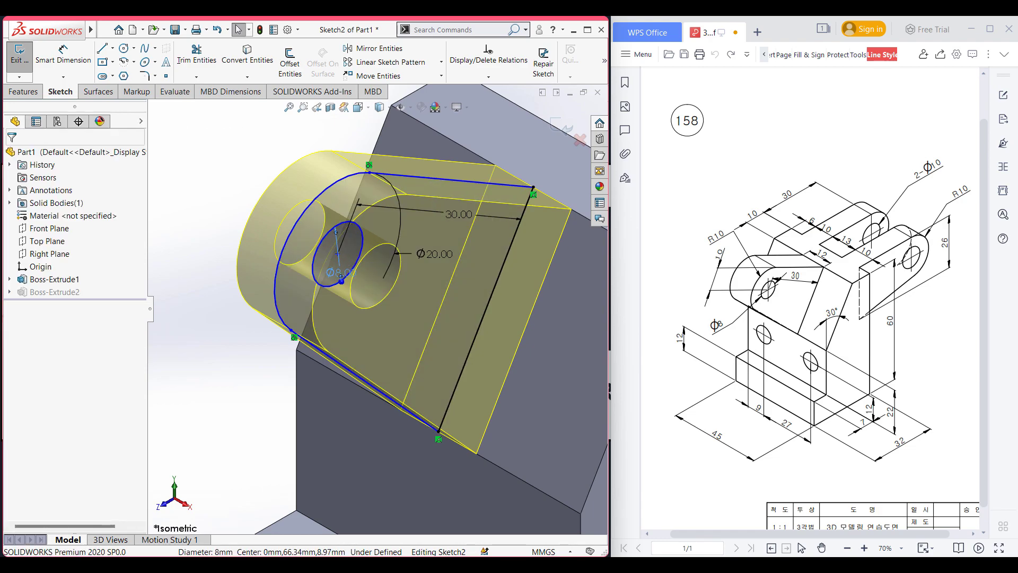
{"action": "left_click", "coordinate": [340, 260]}
{"action": "left_click_drag", "start_coordinate": [336, 259], "coordinate": [302, 341]}
{"action": "mouse_move", "coordinate": [339, 247]}
{"action": "left_mouse_down"}
{"action": "mouse_move", "coordinate": [316, 304]}
{"action": "mouse_move", "coordinate": [353, 249]}
{"action": "mouse_move", "coordinate": [341, 273]}
{"action": "mouse_move", "coordinate": [333, 266]}
{"action": "left_mouse_up"}
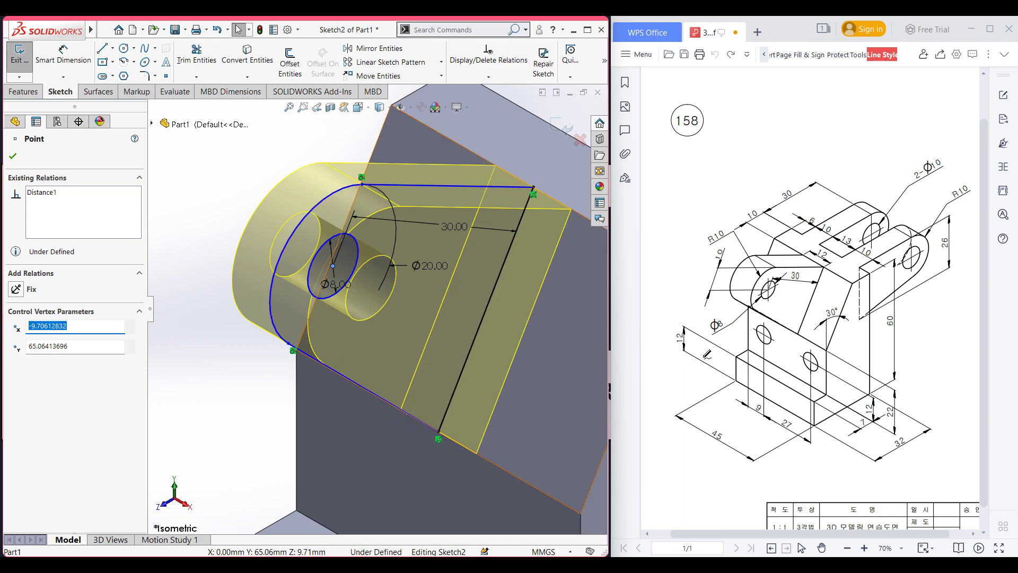
Check the lug's lower edge against drawing 158 and exit the sketch, rebuilding the lug extrusion.
{"action": "left_click_drag", "start_coordinate": [787, 329], "coordinate": [738, 304]}
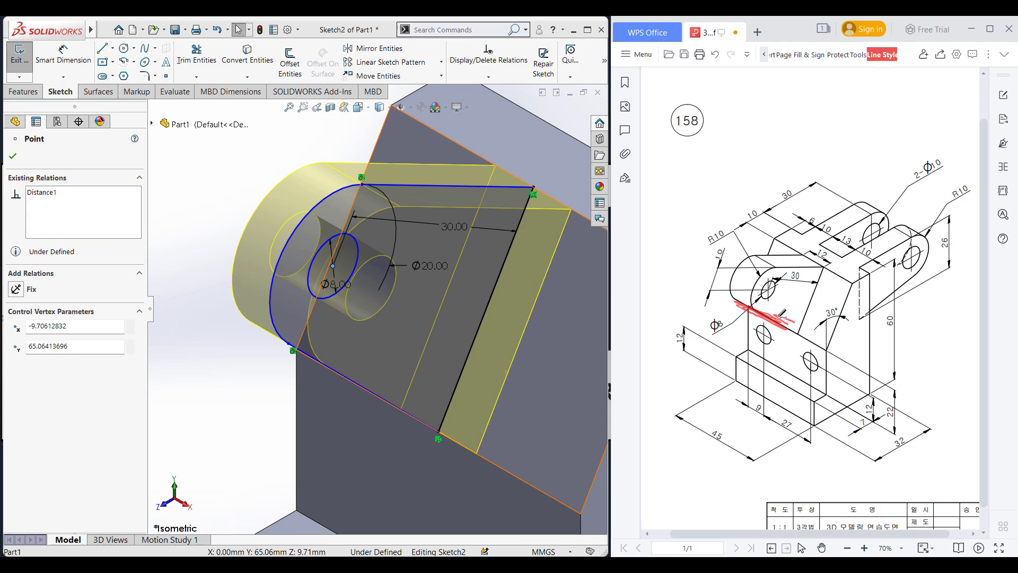
{"action": "key", "text": "ctrl+z"}
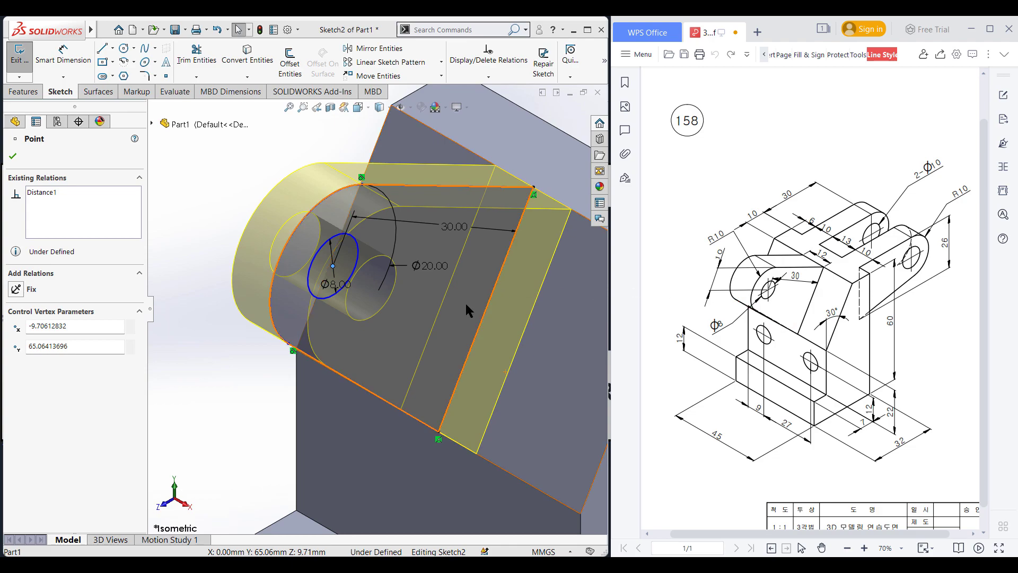
{"action": "scroll", "coordinate": [465, 303], "scroll_direction": "up", "scroll_amount": 3}
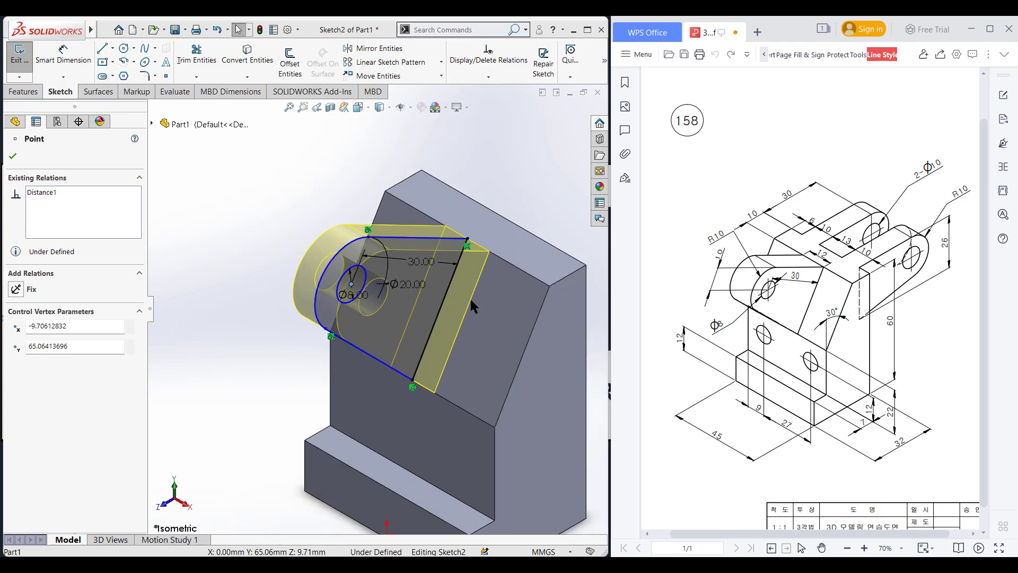
{"action": "left_click", "coordinate": [12, 157]}
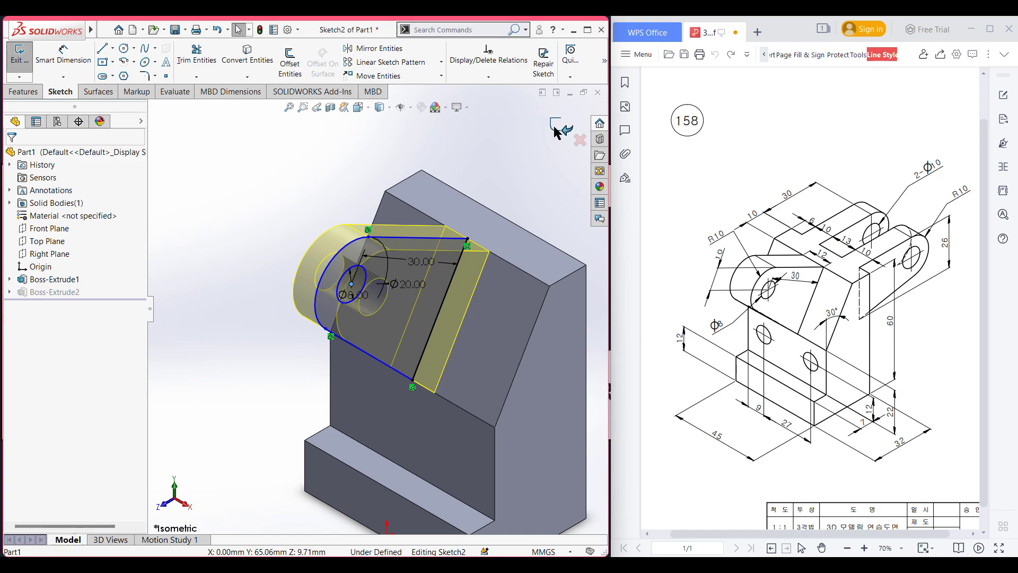
{"action": "left_click", "coordinate": [554, 128]}
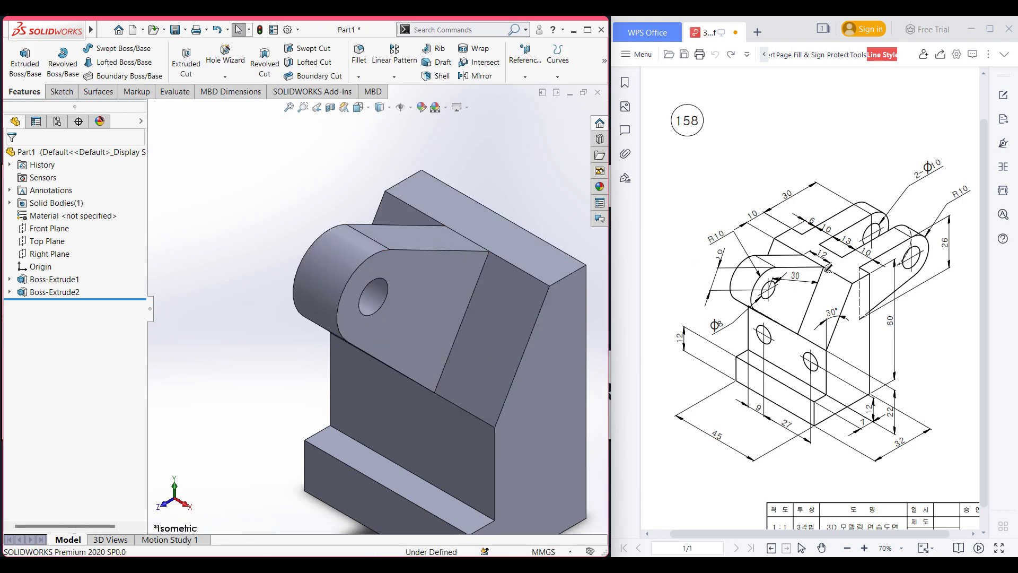
Compare the rebuilt front lug with drawing 158 and locate the two rear lugs on the drawing.
{"action": "mouse_move", "coordinate": [803, 288]}
{"action": "left_mouse_down"}
{"action": "mouse_move", "coordinate": [734, 281]}
{"action": "mouse_move", "coordinate": [773, 312]}
{"action": "left_mouse_up"}
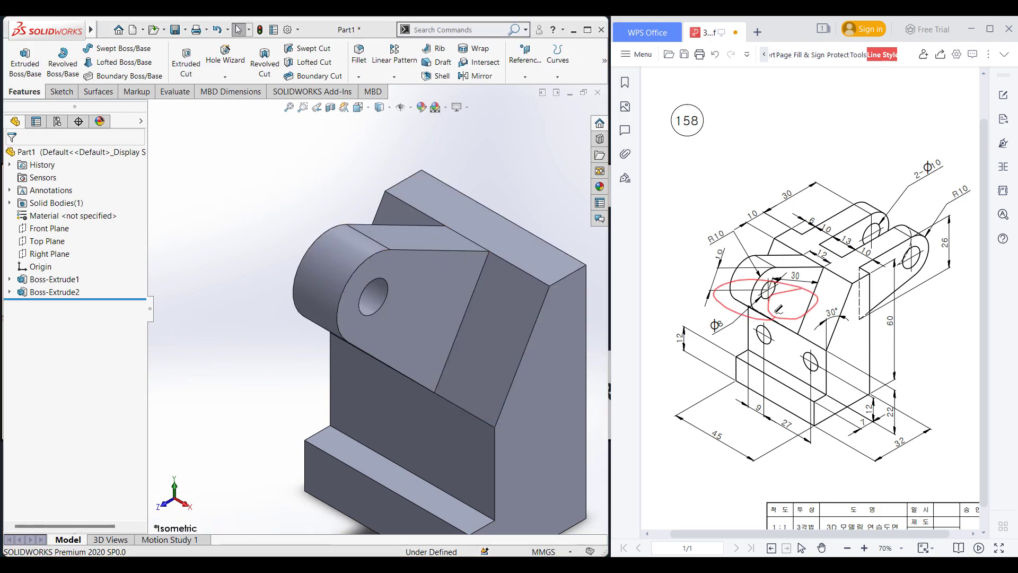
{"action": "left_click", "coordinate": [473, 170]}
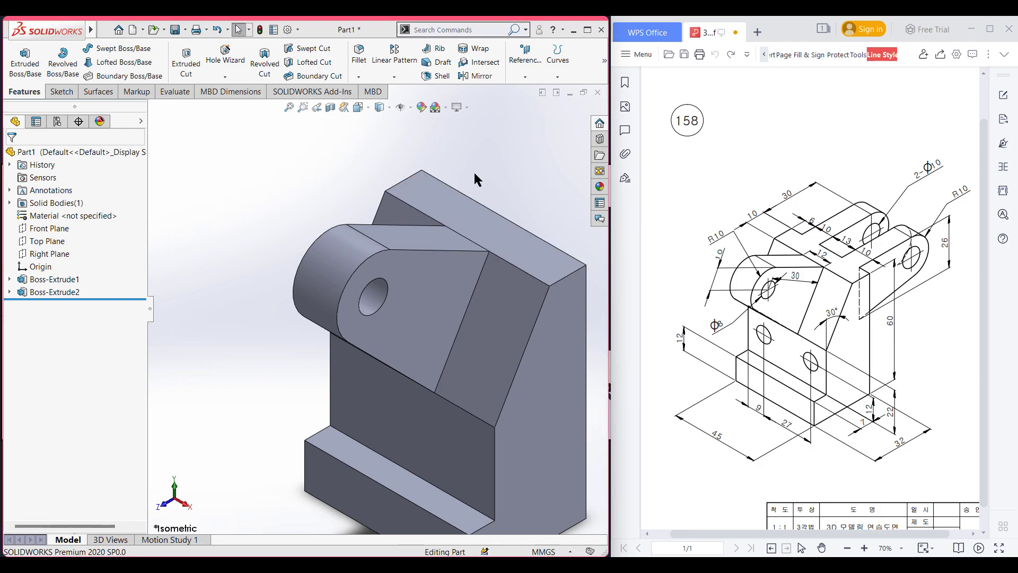
{"action": "key", "text": "f"}
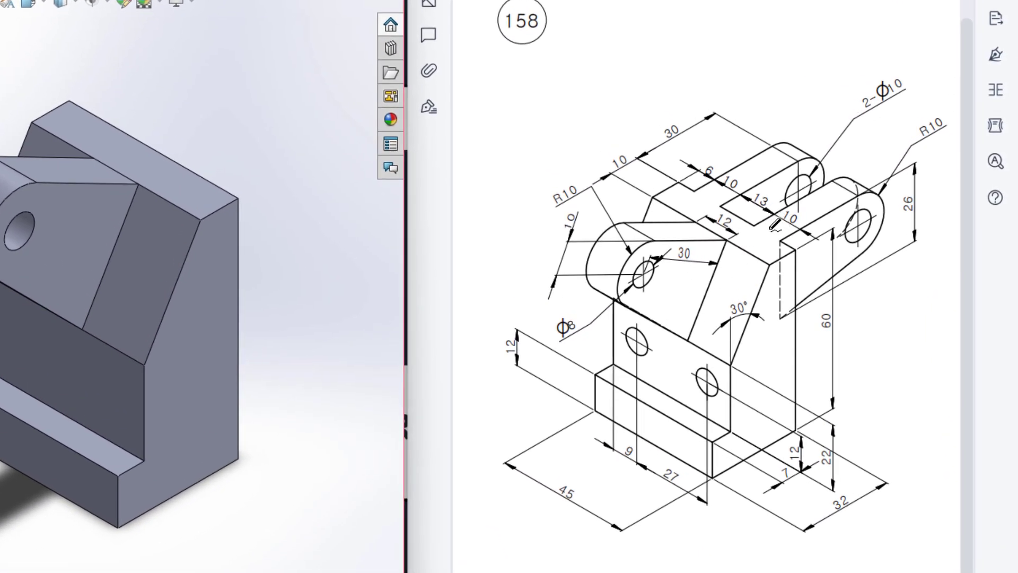
{"action": "left_click_drag", "start_coordinate": [763, 221], "coordinate": [846, 187]}
{"action": "mouse_move", "coordinate": [779, 126]}
{"action": "left_mouse_down"}
{"action": "mouse_move", "coordinate": [793, 208]}
{"action": "mouse_move", "coordinate": [769, 133]}
{"action": "left_mouse_up"}
{"action": "key", "text": "ctrl+z"}
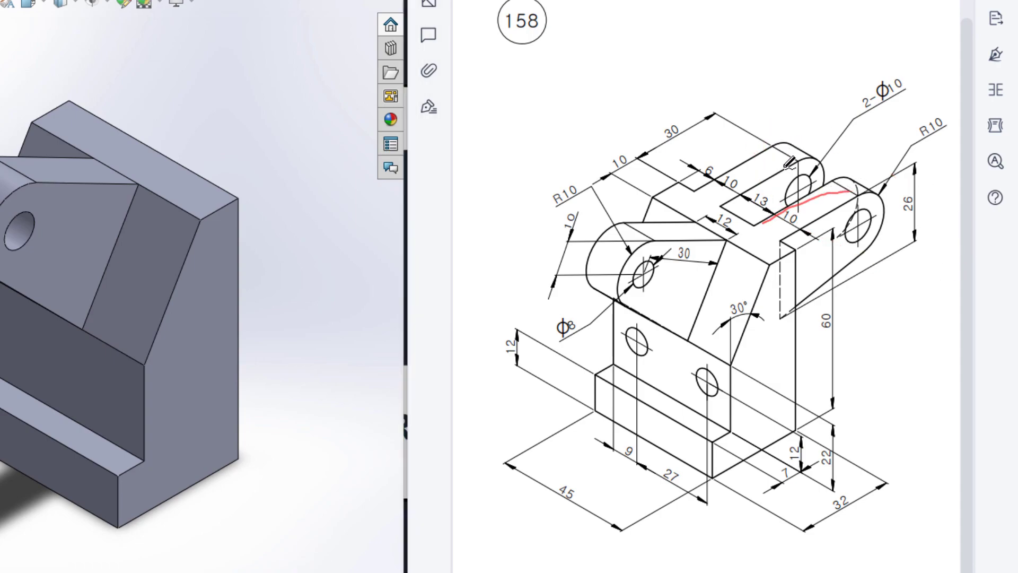
{"action": "key", "text": "ctrl+z"}
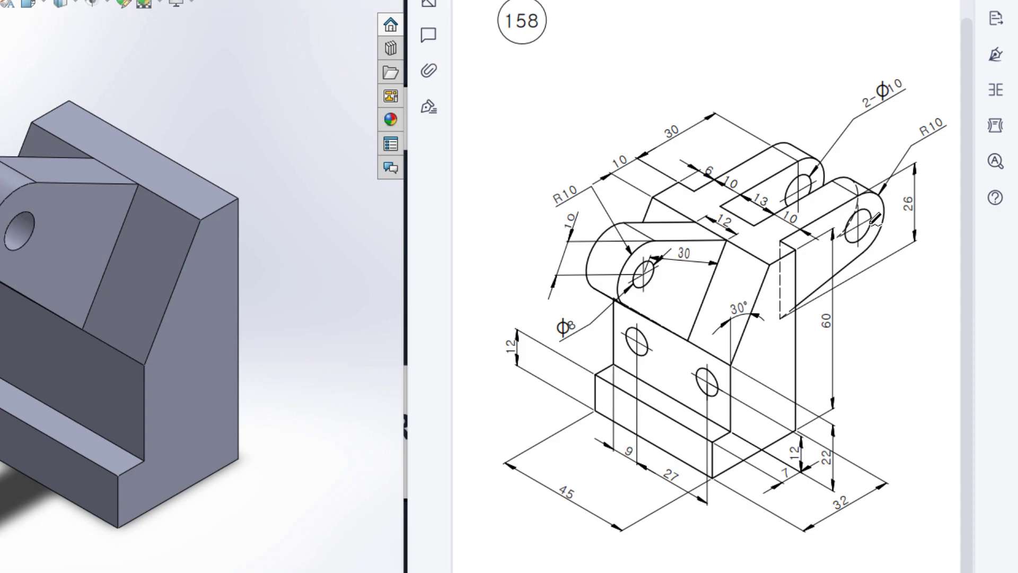
Examine the near rear lug's outline in drawing 158, including its end radius, length, height and hole diameter.
{"action": "mouse_move", "coordinate": [879, 195]}
{"action": "left_mouse_down"}
{"action": "mouse_move", "coordinate": [885, 217]}
{"action": "mouse_move", "coordinate": [870, 244]}
{"action": "mouse_move", "coordinate": [875, 195]}
{"action": "mouse_move", "coordinate": [850, 196]}
{"action": "mouse_move", "coordinate": [871, 190]}
{"action": "mouse_move", "coordinate": [890, 212]}
{"action": "mouse_move", "coordinate": [880, 251]}
{"action": "left_mouse_up"}
{"action": "mouse_move", "coordinate": [918, 119]}
{"action": "left_mouse_down"}
{"action": "mouse_move", "coordinate": [944, 137]}
{"action": "mouse_move", "coordinate": [934, 112]}
{"action": "left_mouse_up"}
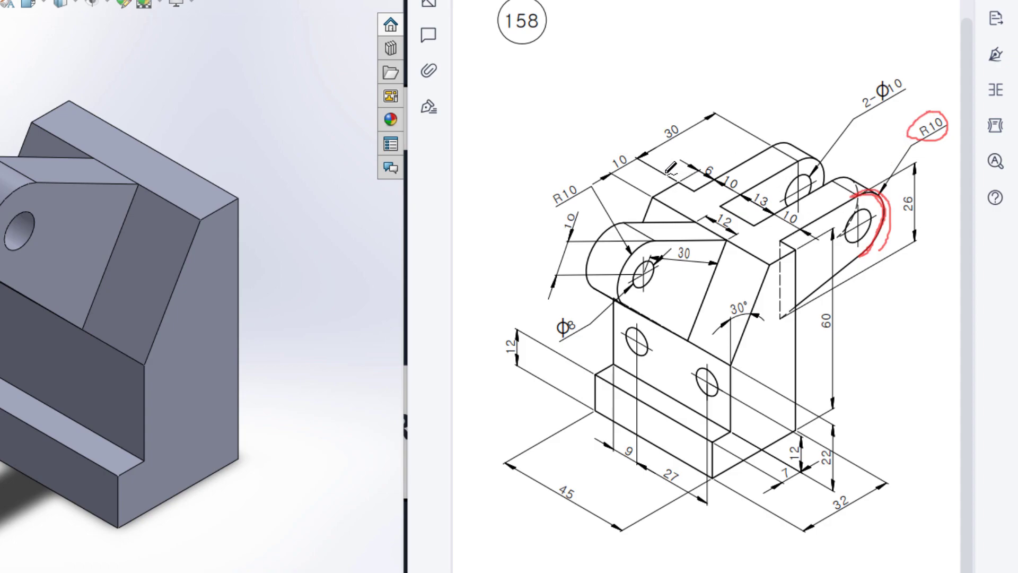
{"action": "mouse_move", "coordinate": [672, 97]}
{"action": "left_mouse_down"}
{"action": "mouse_move", "coordinate": [684, 145]}
{"action": "mouse_move", "coordinate": [674, 98]}
{"action": "left_mouse_up"}
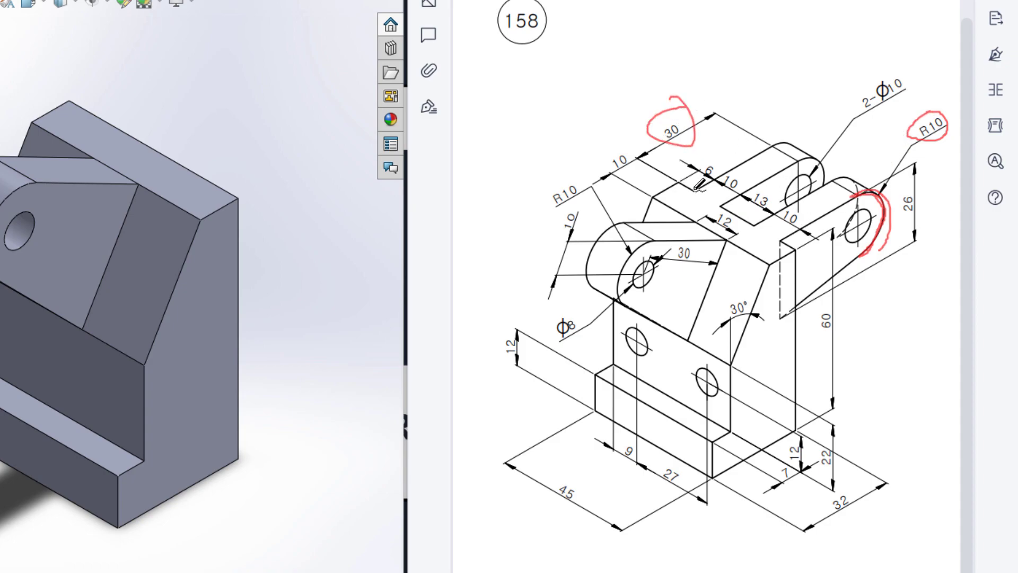
{"action": "left_click_drag", "start_coordinate": [680, 181], "coordinate": [693, 191]}
{"action": "left_click_drag", "start_coordinate": [782, 241], "coordinate": [861, 195]}
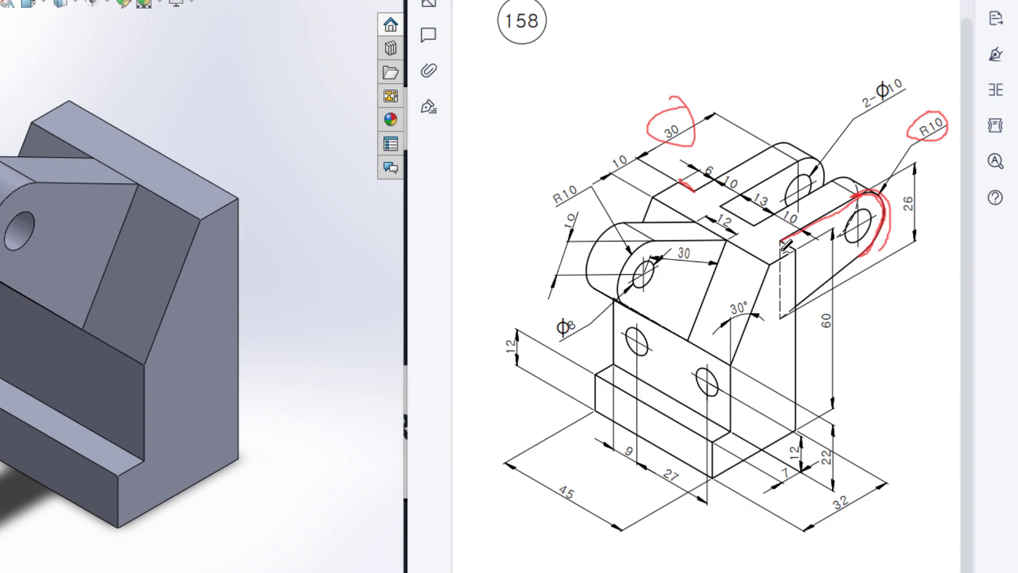
{"action": "mouse_move", "coordinate": [785, 258]}
{"action": "left_mouse_down"}
{"action": "mouse_move", "coordinate": [789, 312]}
{"action": "mouse_move", "coordinate": [780, 248]}
{"action": "left_mouse_up"}
{"action": "mouse_move", "coordinate": [913, 189]}
{"action": "left_mouse_down"}
{"action": "mouse_move", "coordinate": [909, 212]}
{"action": "mouse_move", "coordinate": [917, 192]}
{"action": "left_mouse_up"}
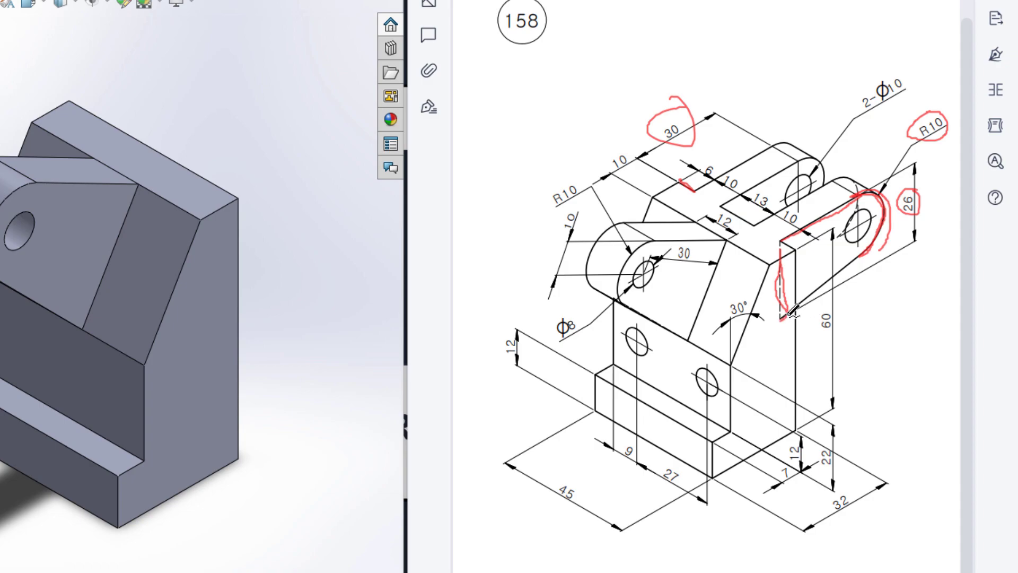
{"action": "left_click_drag", "start_coordinate": [806, 300], "coordinate": [871, 246]}
{"action": "mouse_move", "coordinate": [853, 215]}
{"action": "left_mouse_down"}
{"action": "mouse_move", "coordinate": [849, 240]}
{"action": "mouse_move", "coordinate": [877, 220]}
{"action": "left_mouse_up"}
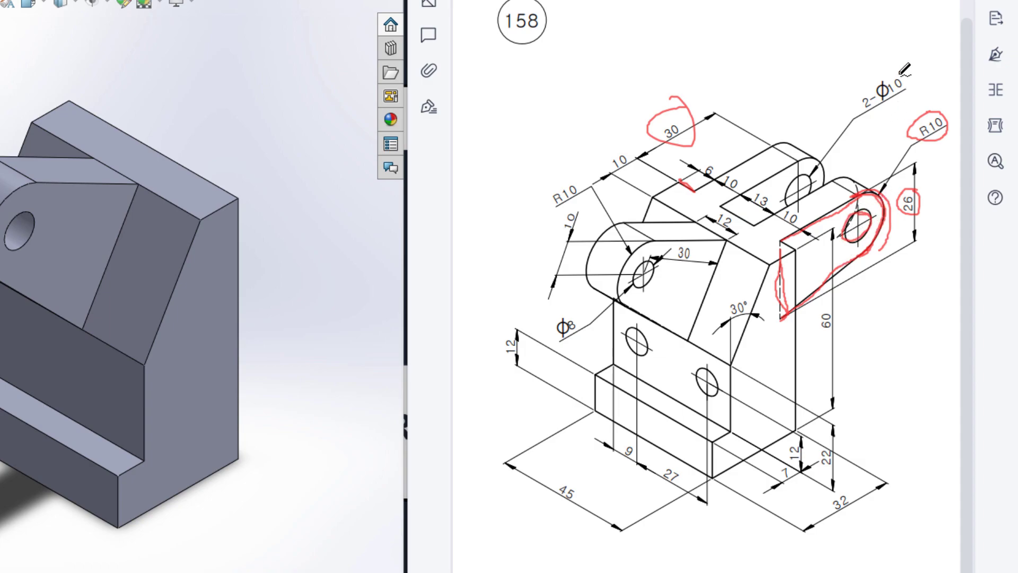
{"action": "mouse_move", "coordinate": [898, 69]}
{"action": "left_mouse_down"}
{"action": "mouse_move", "coordinate": [873, 109]}
{"action": "mouse_move", "coordinate": [895, 60]}
{"action": "left_mouse_up"}
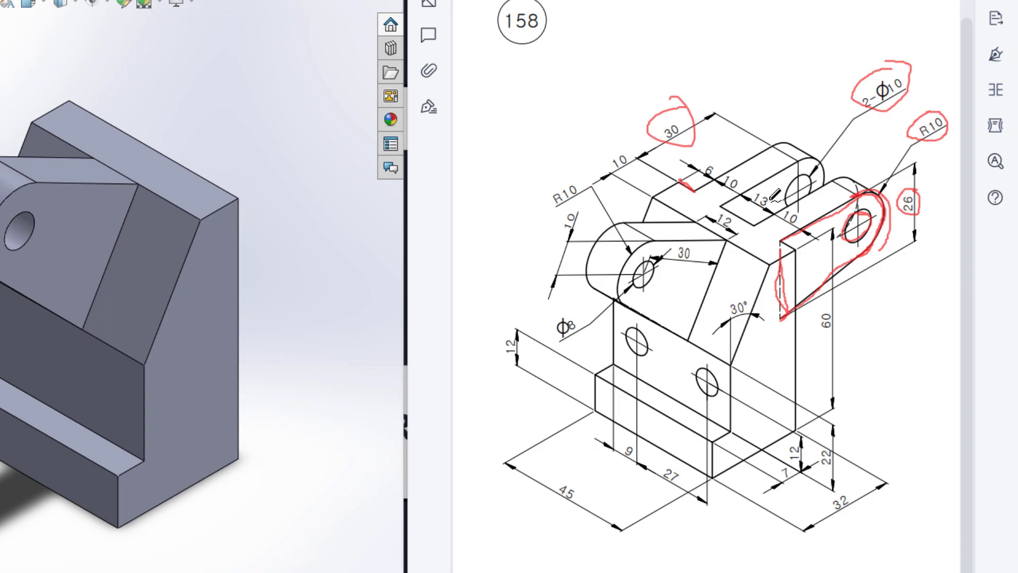
Examine the rear lugs' width and spacing dimensions and the far lug's outline in drawing 158.
{"action": "mouse_move", "coordinate": [736, 174]}
{"action": "left_mouse_down"}
{"action": "mouse_move", "coordinate": [718, 185]}
{"action": "mouse_move", "coordinate": [753, 174]}
{"action": "mouse_move", "coordinate": [737, 173]}
{"action": "left_mouse_up"}
{"action": "mouse_move", "coordinate": [765, 186]}
{"action": "left_mouse_down"}
{"action": "mouse_move", "coordinate": [756, 186]}
{"action": "mouse_move", "coordinate": [801, 198]}
{"action": "mouse_move", "coordinate": [775, 222]}
{"action": "mouse_move", "coordinate": [786, 201]}
{"action": "left_mouse_up"}
{"action": "mouse_move", "coordinate": [724, 219]}
{"action": "left_mouse_down"}
{"action": "mouse_move", "coordinate": [690, 186]}
{"action": "mouse_move", "coordinate": [720, 208]}
{"action": "mouse_move", "coordinate": [816, 144]}
{"action": "mouse_move", "coordinate": [857, 171]}
{"action": "mouse_move", "coordinate": [774, 209]}
{"action": "mouse_move", "coordinate": [732, 209]}
{"action": "mouse_move", "coordinate": [756, 218]}
{"action": "mouse_move", "coordinate": [800, 189]}
{"action": "left_mouse_up"}
{"action": "left_click_drag", "start_coordinate": [821, 147], "coordinate": [823, 182]}
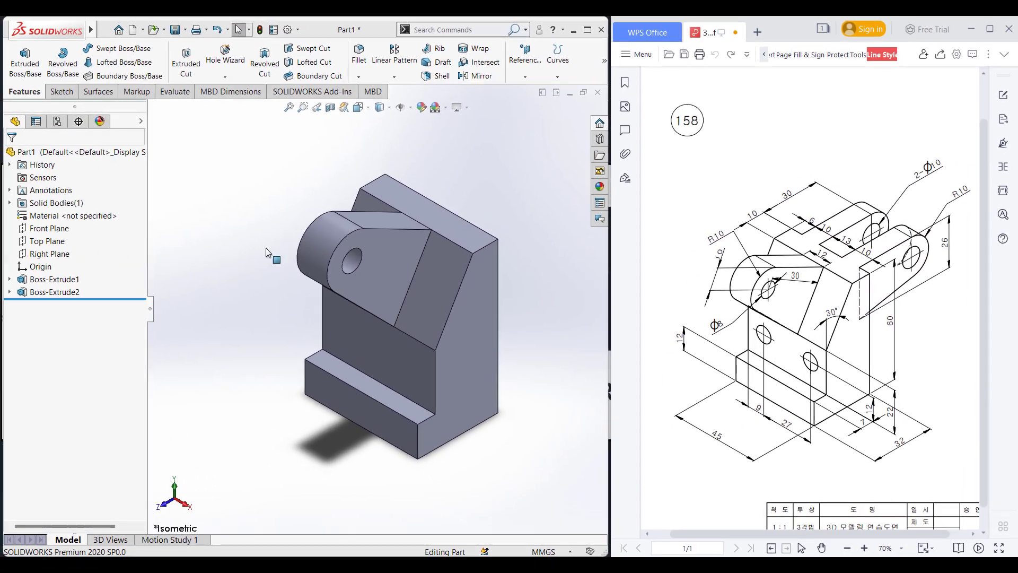
Start a sketch on the Right Plane and draw a 20 mm diameter circle in the empty space behind the body's vertical rear face.
{"action": "right_click", "coordinate": [59, 259]}
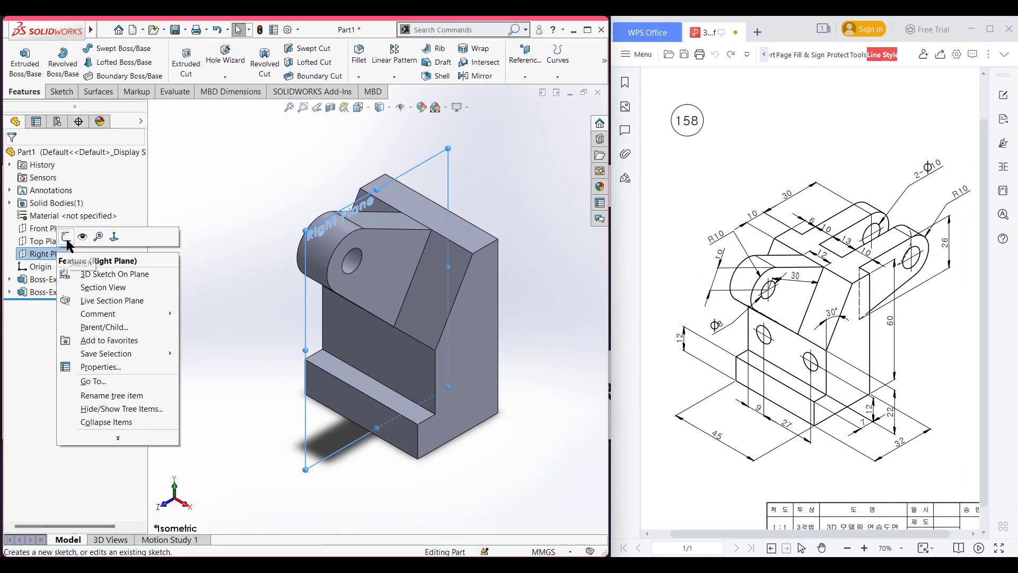
{"action": "left_click", "coordinate": [71, 235]}
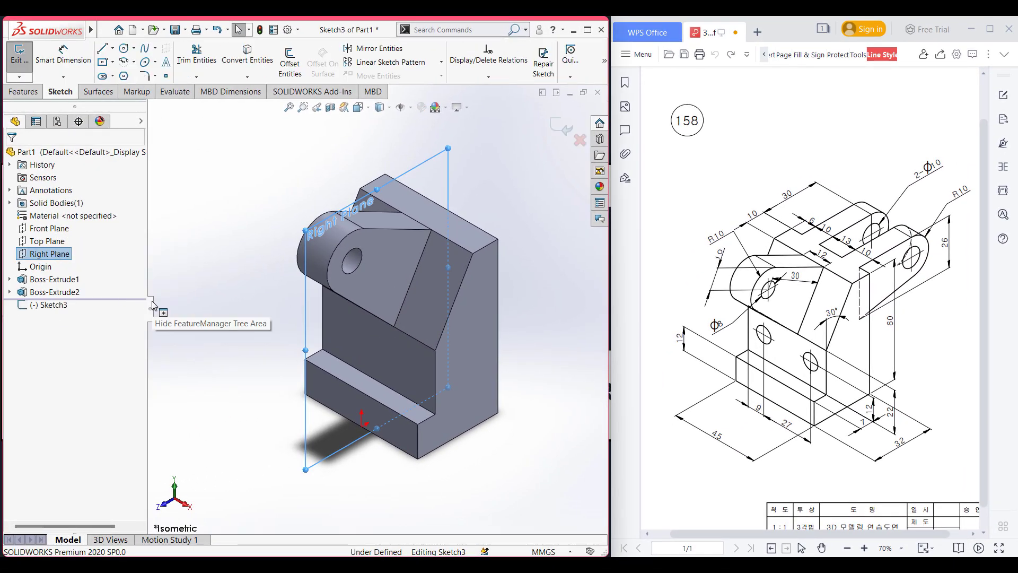
{"action": "key", "text": "ctrl+8"}
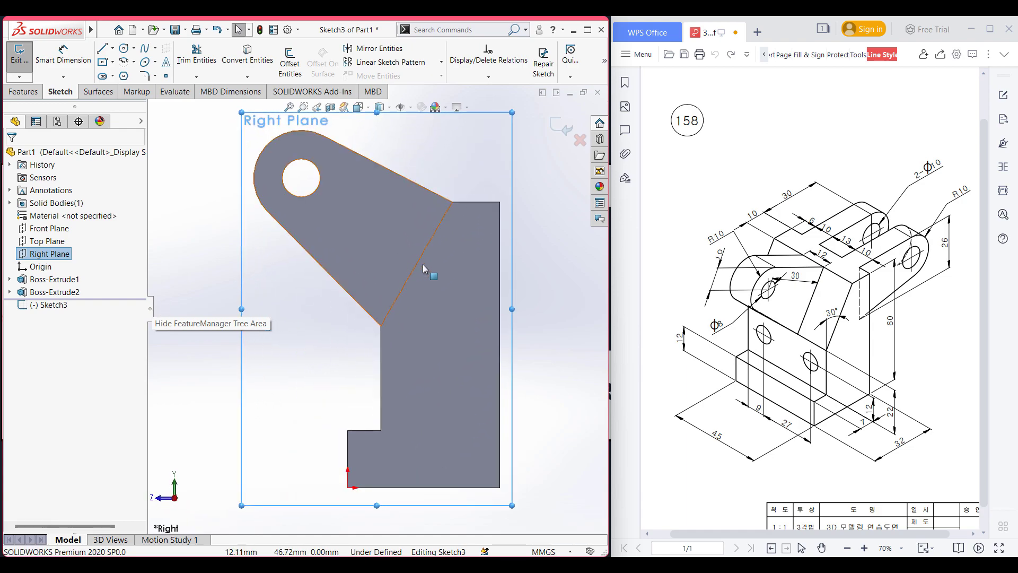
{"action": "scroll", "coordinate": [468, 254], "scroll_direction": "down", "scroll_amount": 2}
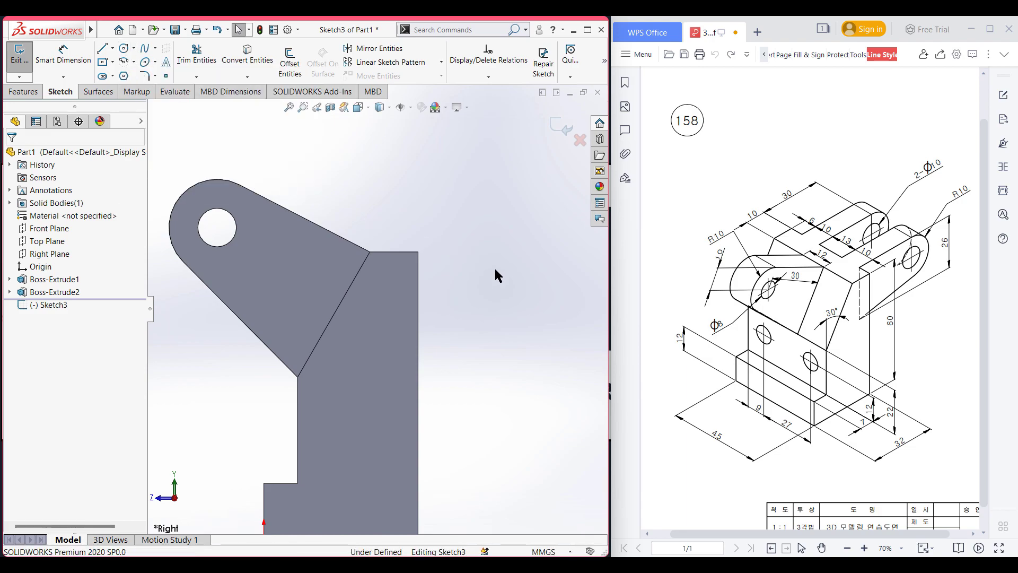
{"action": "left_click", "coordinate": [127, 50]}
{"action": "key", "text": "z"}
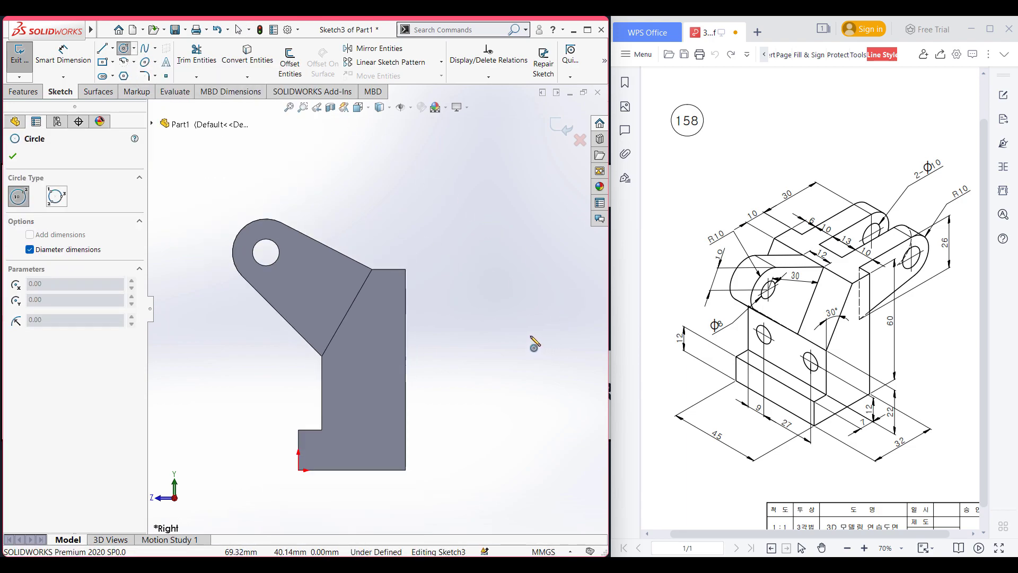
{"action": "left_click", "coordinate": [526, 329]}
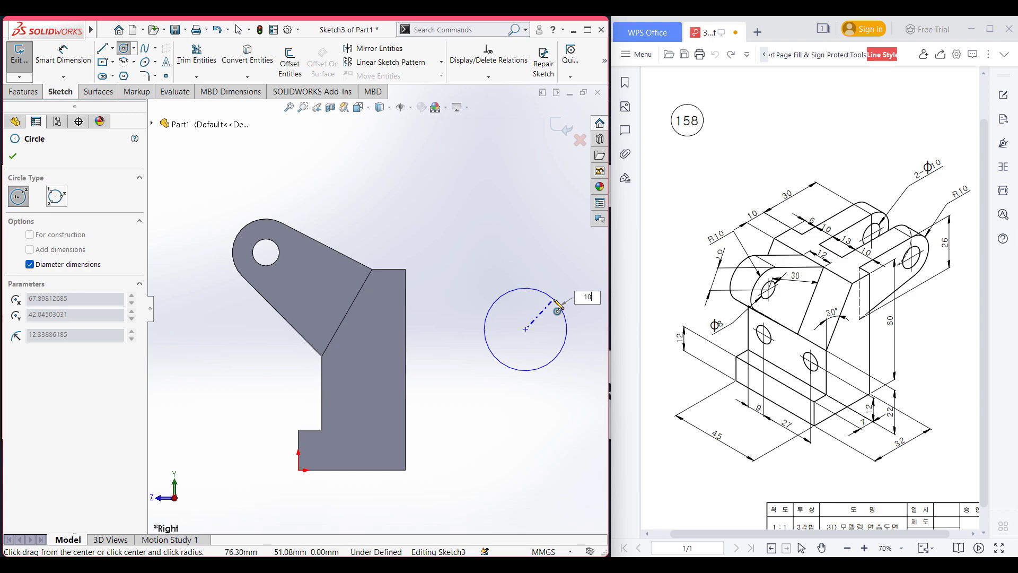
{"action": "type", "text": "10*2"}
{"action": "key", "text": "Return"}
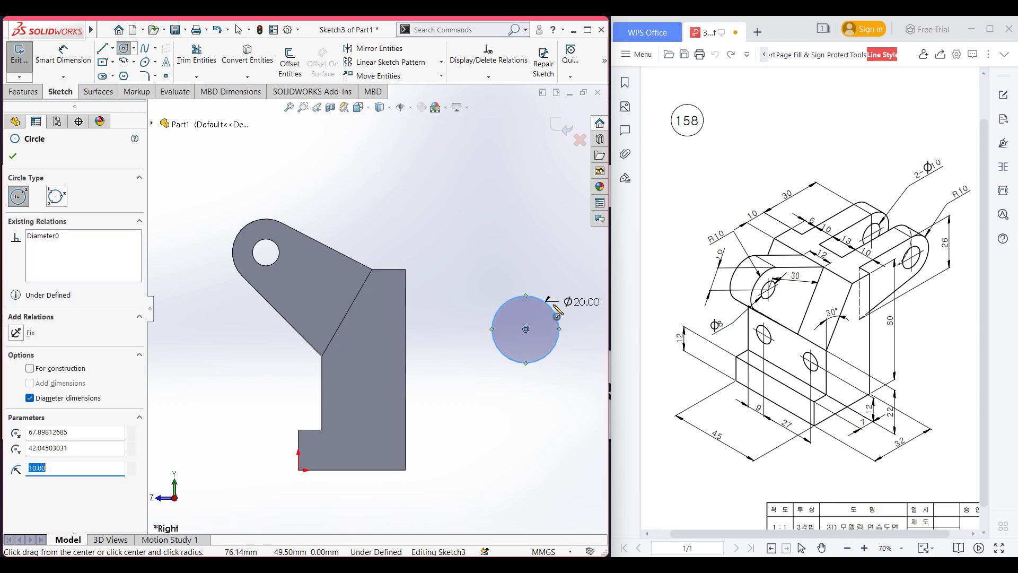
{"action": "key", "text": "Escape"}
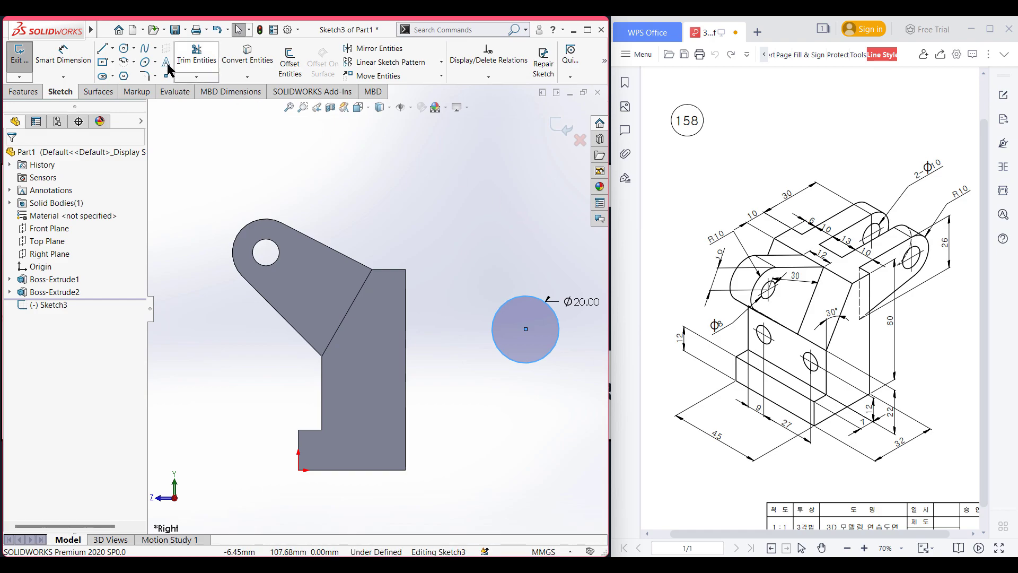
Draw a horizontal 30 mm line extending rearward from the body's upper rear corner.
{"action": "left_click", "coordinate": [103, 49]}
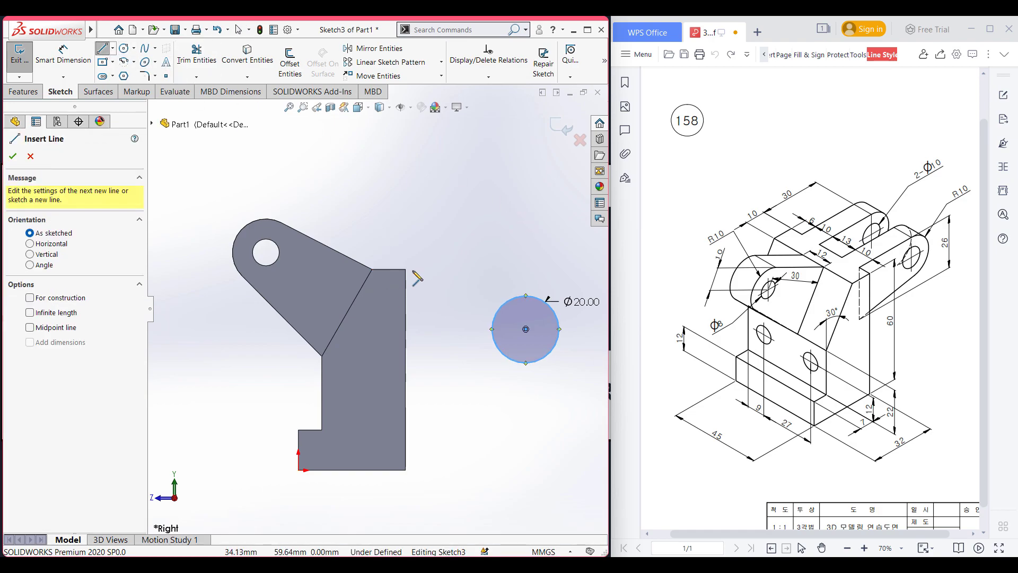
{"action": "left_click", "coordinate": [407, 269]}
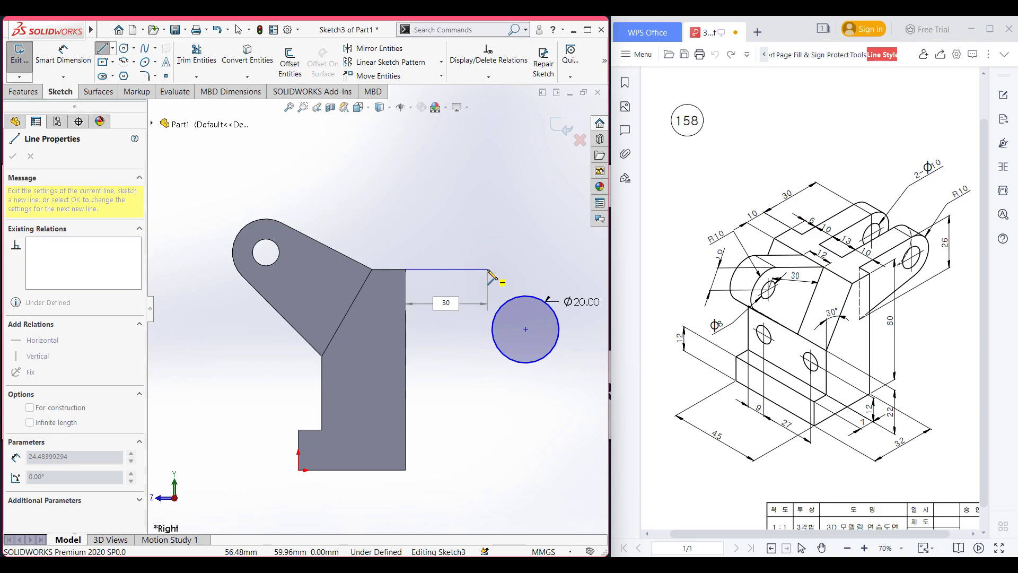
{"action": "key", "text": "Return"}
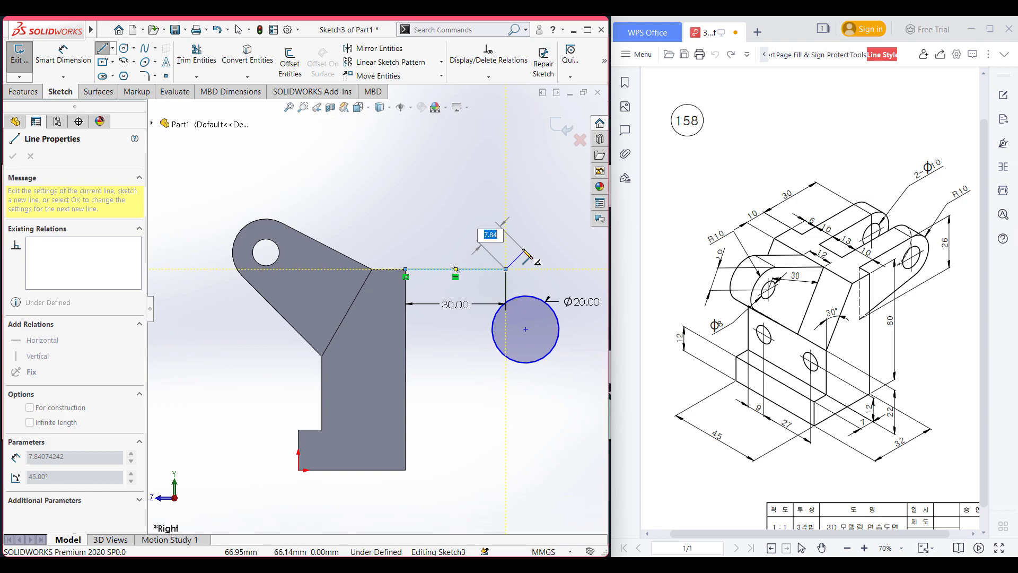
{"action": "key", "text": "Escape"}
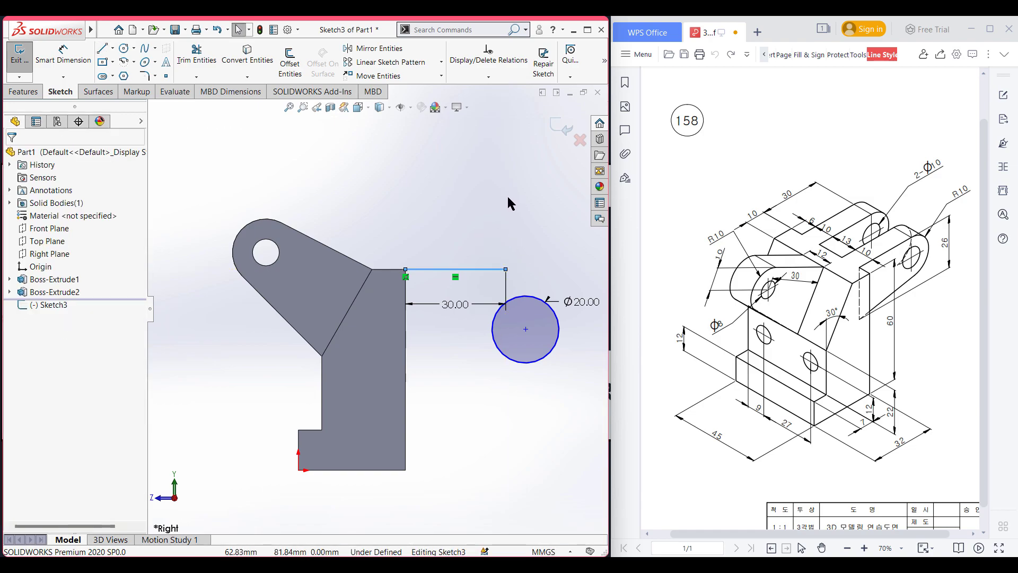
Trim away the 30 mm horizontal line that extends rearward from the body's upper rear corner.
{"action": "right_click_drag", "start_coordinate": [505, 198], "coordinate": [485, 220]}
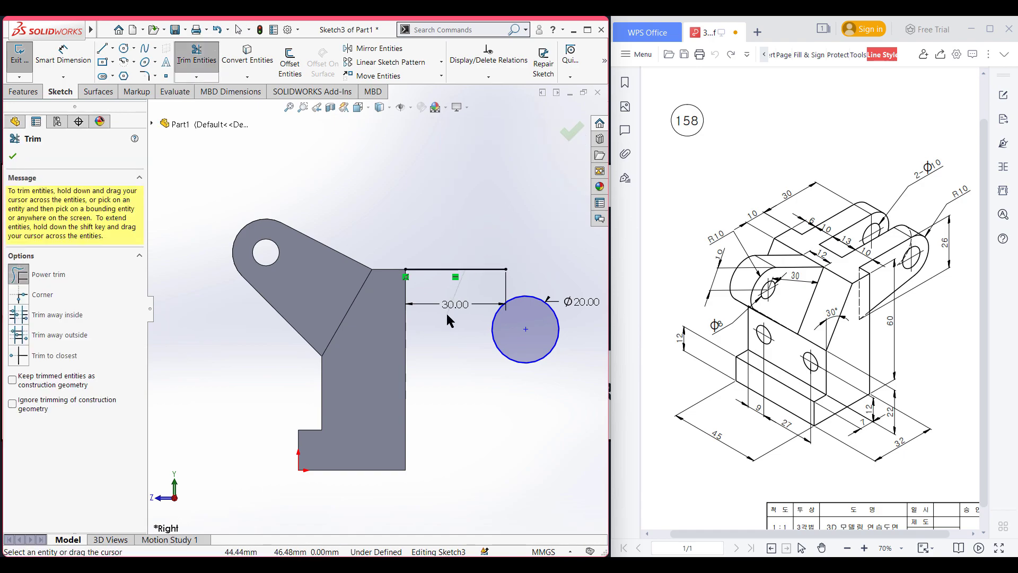
{"action": "left_click_drag", "start_coordinate": [482, 252], "coordinate": [444, 288]}
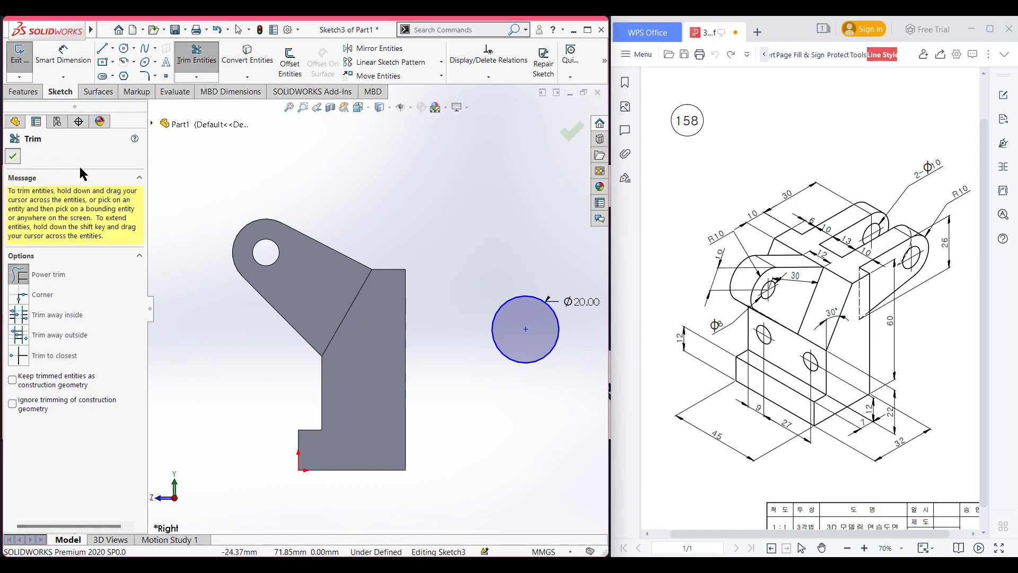
{"action": "left_click", "coordinate": [13, 155]}
{"action": "key", "text": "Escape"}
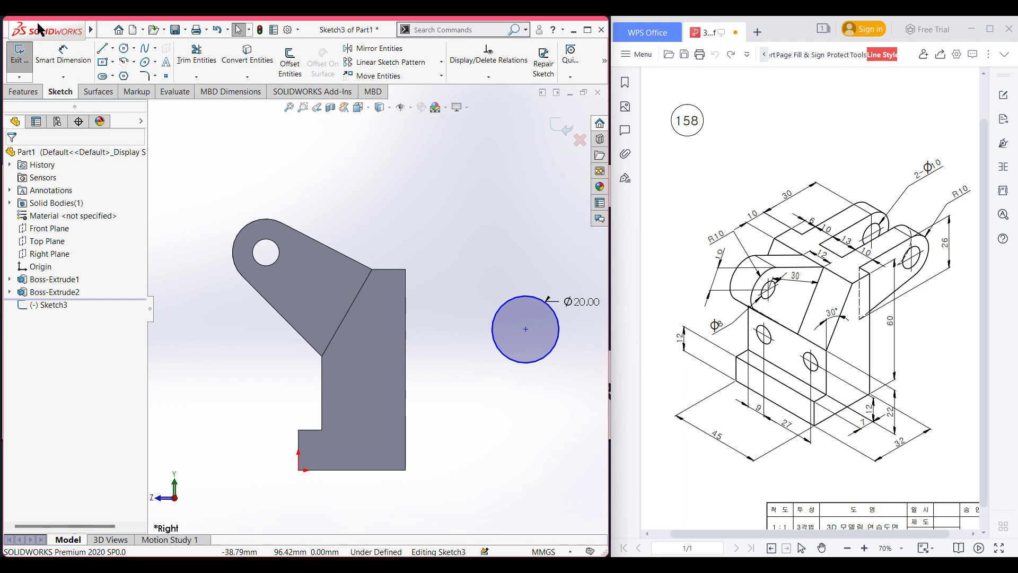
Dimension the 20 mm circle's centre at 30 mm from the body's vertical rear face.
{"action": "left_click", "coordinate": [63, 53]}
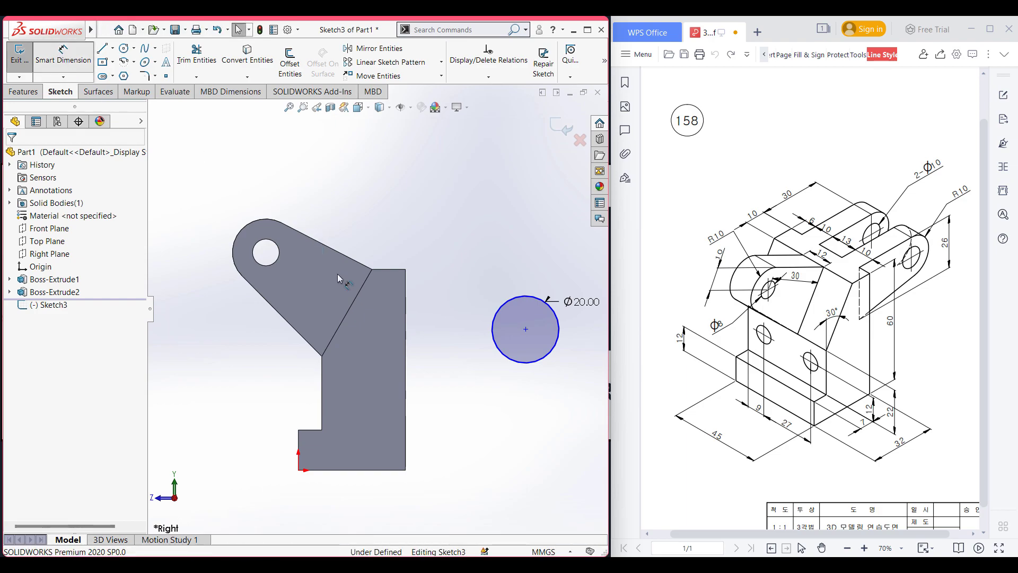
{"action": "left_click", "coordinate": [406, 293]}
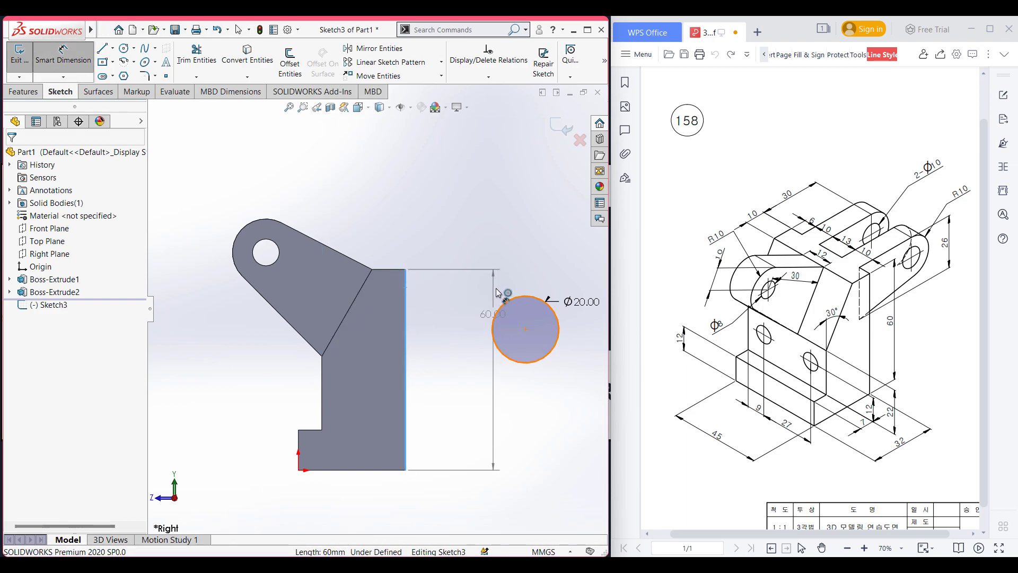
{"action": "left_click", "coordinate": [494, 319]}
{"action": "left_click", "coordinate": [457, 332]}
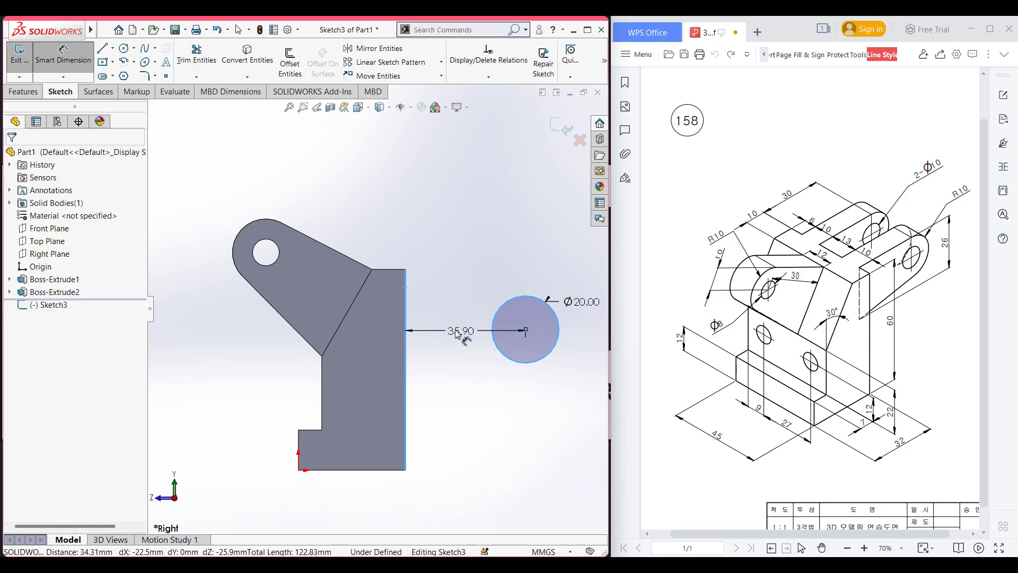
{"action": "type", "text": "30"}
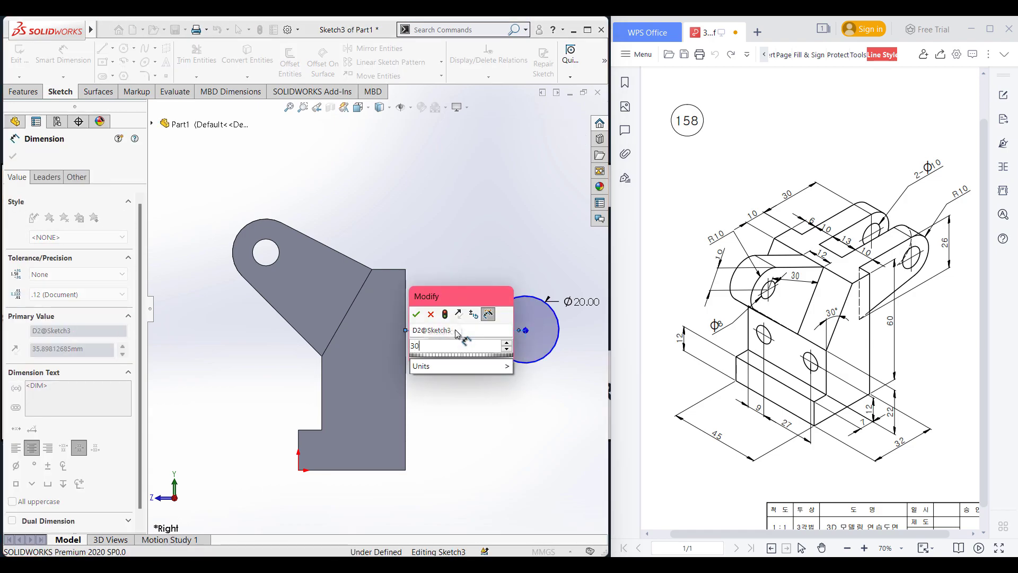
{"action": "key", "text": "Return"}
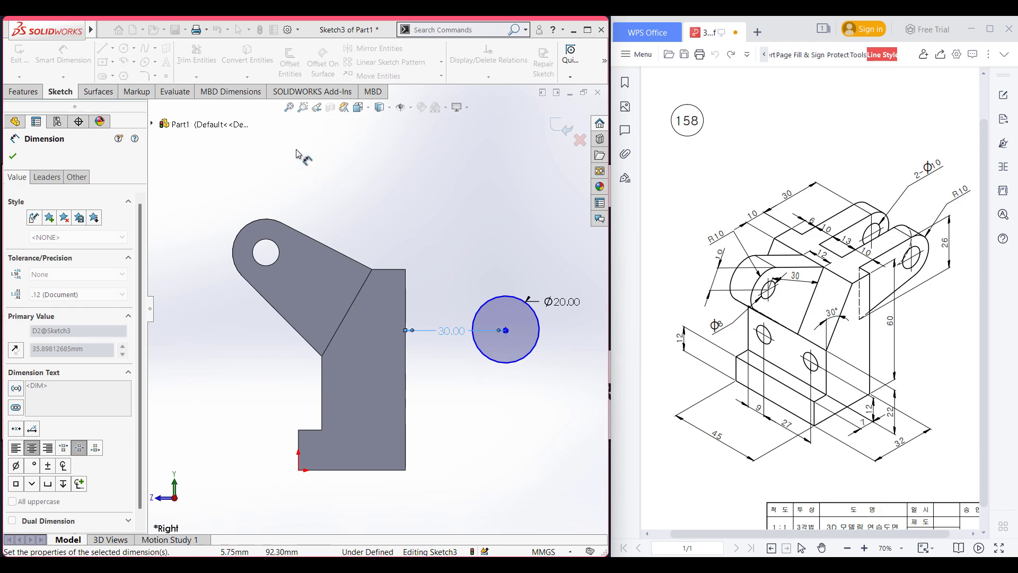
Draw a horizontal line about 49 mm long rearward from the body's upper rear corner, passing above the circle.
{"action": "left_click", "coordinate": [103, 49]}
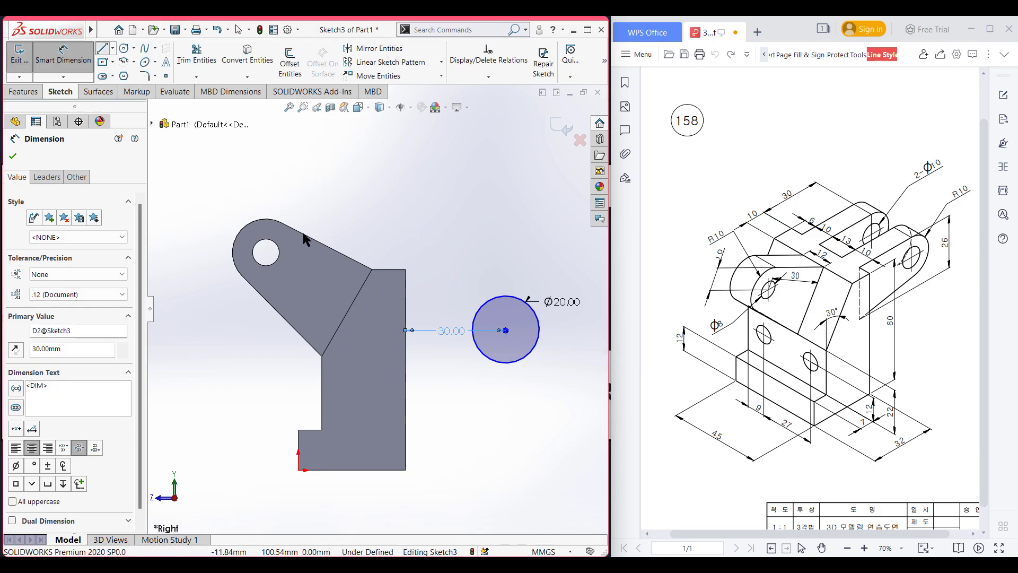
{"action": "left_click", "coordinate": [405, 269]}
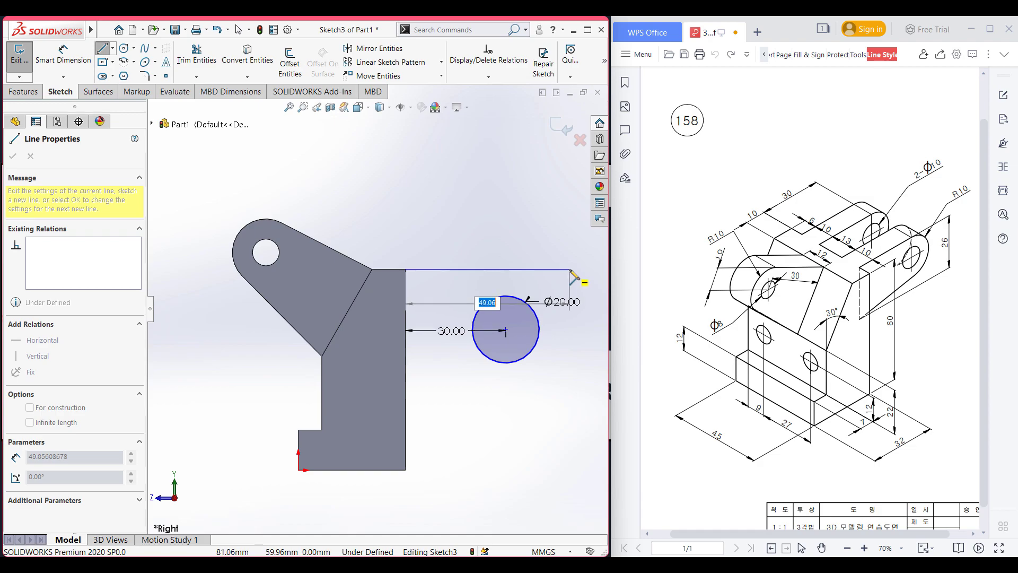
{"action": "left_click", "coordinate": [570, 270]}
{"action": "key", "text": "Escape"}
{"action": "key", "text": "Escape"}
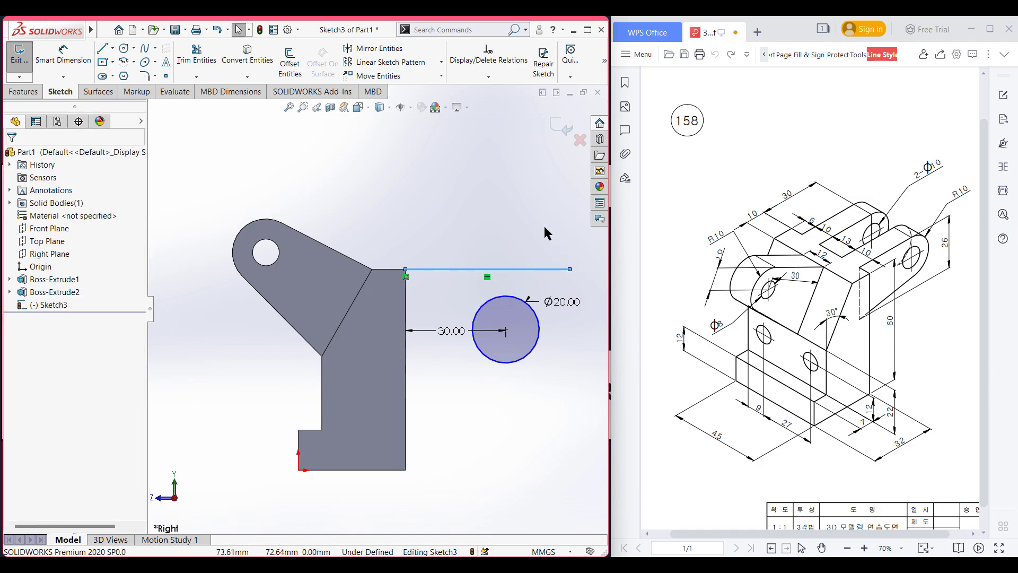
Make the 20 mm circle tangent to the horizontal line above it.
{"action": "left_click", "coordinate": [537, 269]}
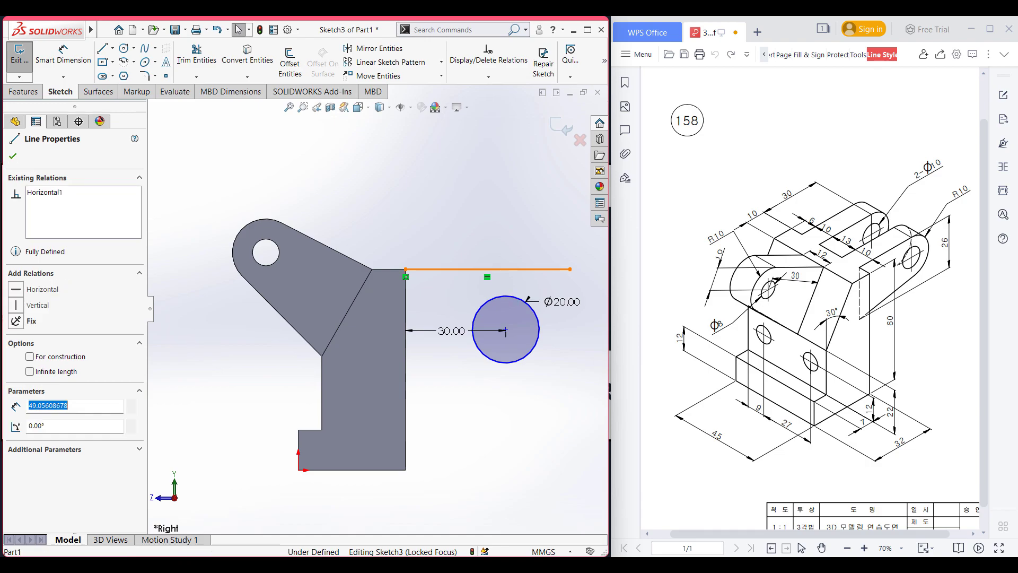
{"action": "left_click", "coordinate": [507, 298]}
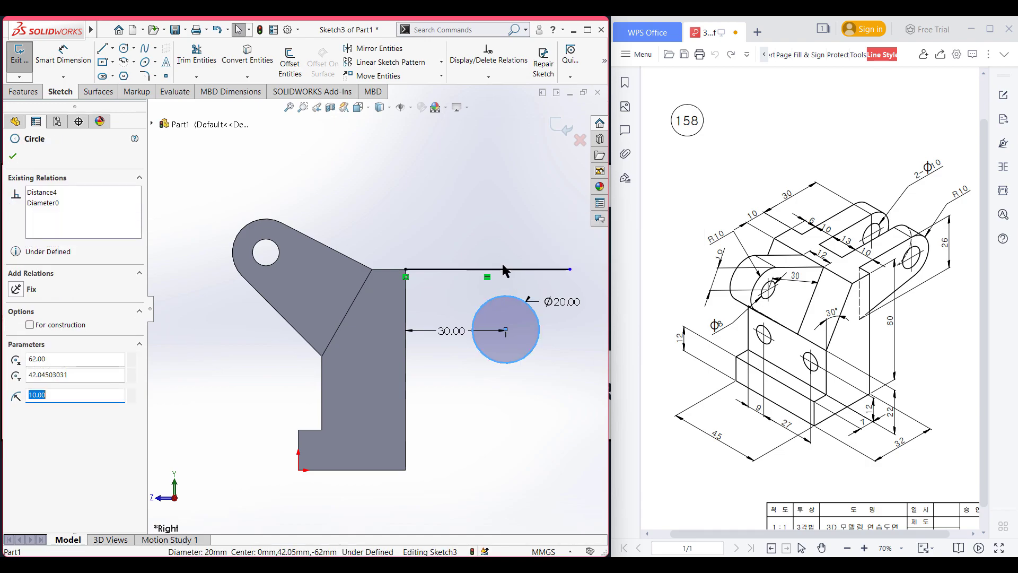
{"action": "left_click", "coordinate": [502, 270], "text": "ctrl"}
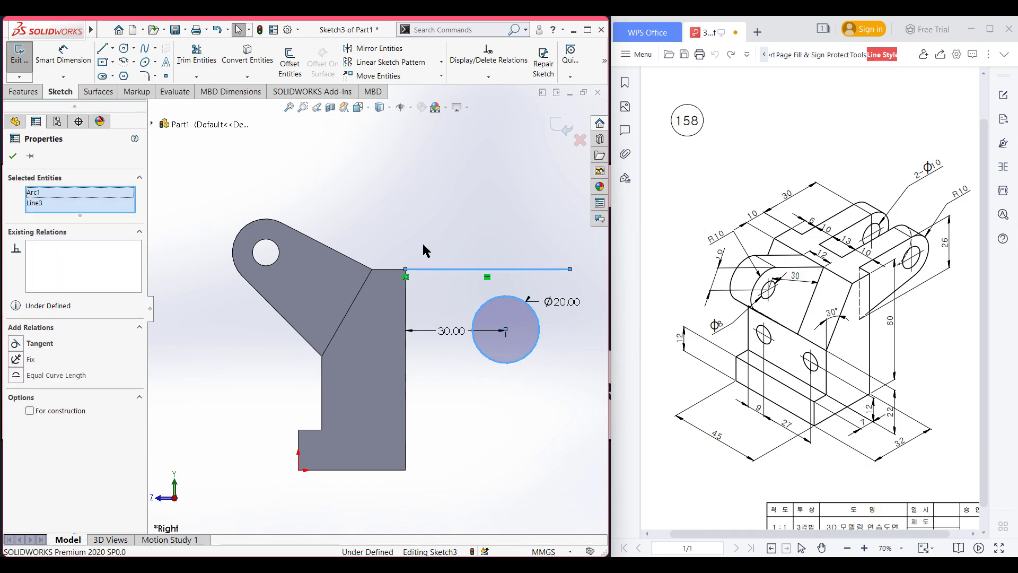
{"action": "left_click", "coordinate": [35, 344]}
{"action": "left_click", "coordinate": [13, 156]}
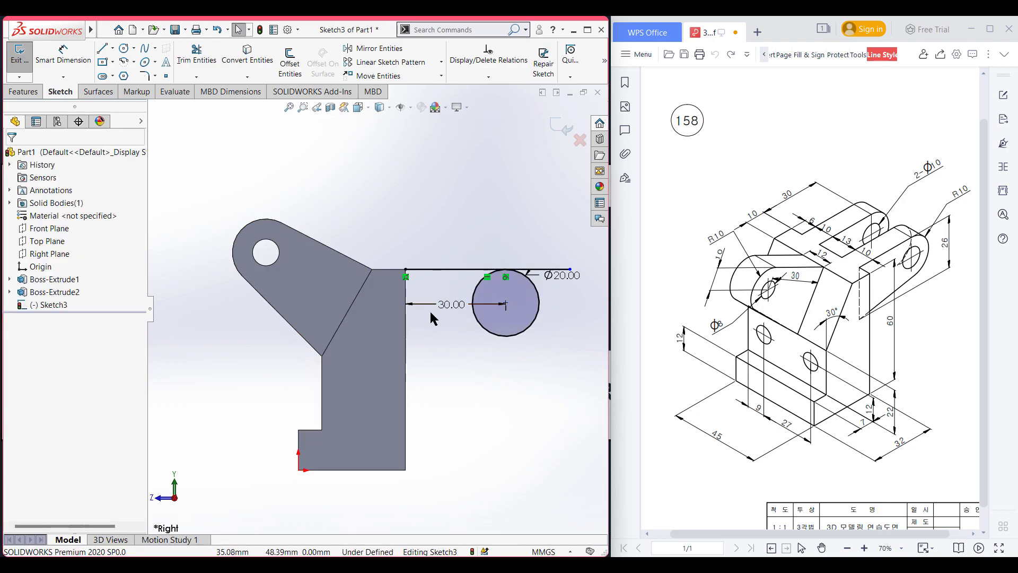
Draw a line from the body's rear face that slopes slightly upward and passes rearward beneath the circle.
{"action": "left_click", "coordinate": [104, 53]}
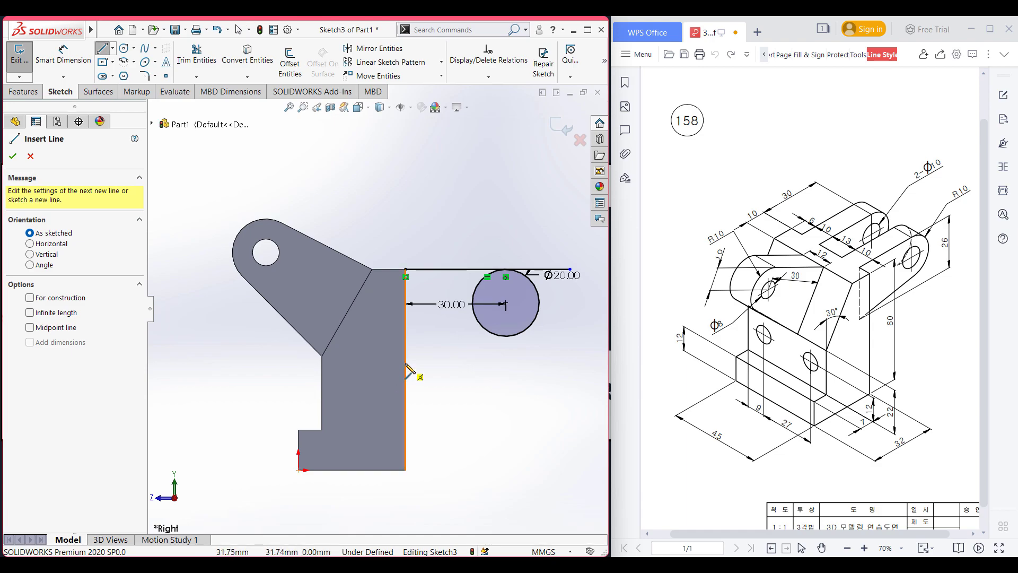
{"action": "left_click", "coordinate": [406, 355]}
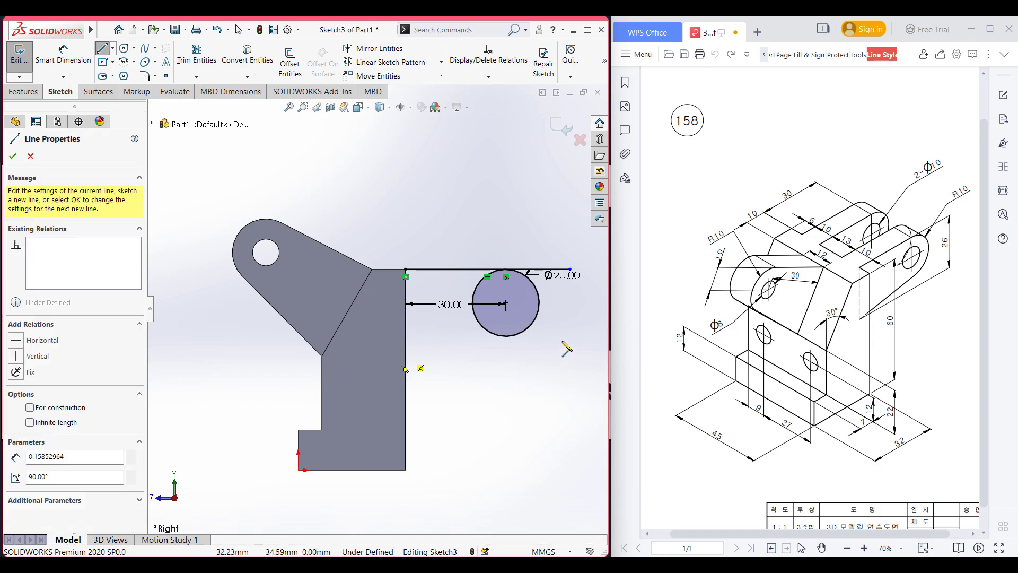
{"action": "left_click", "coordinate": [571, 334]}
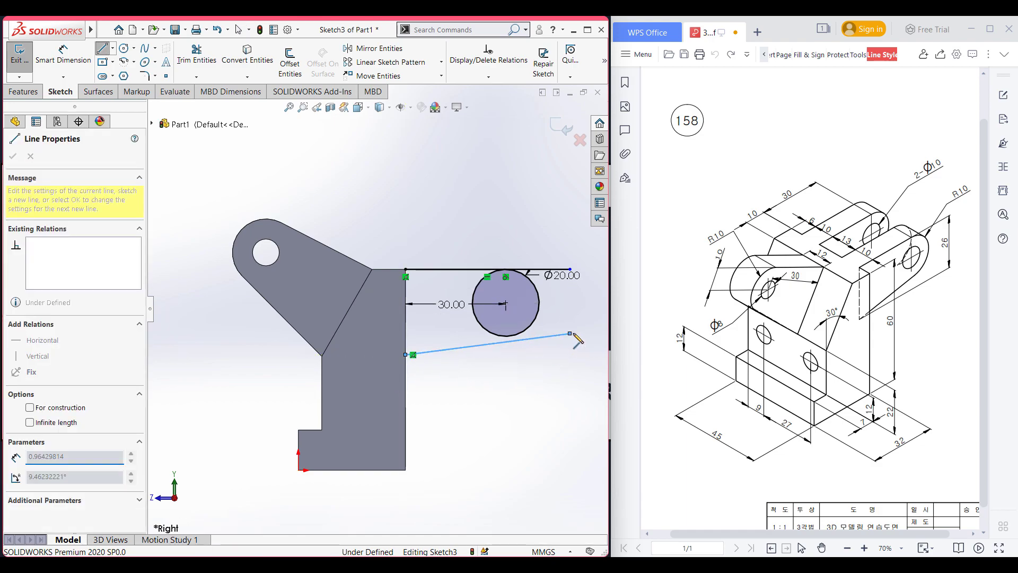
{"action": "key", "text": "Escape"}
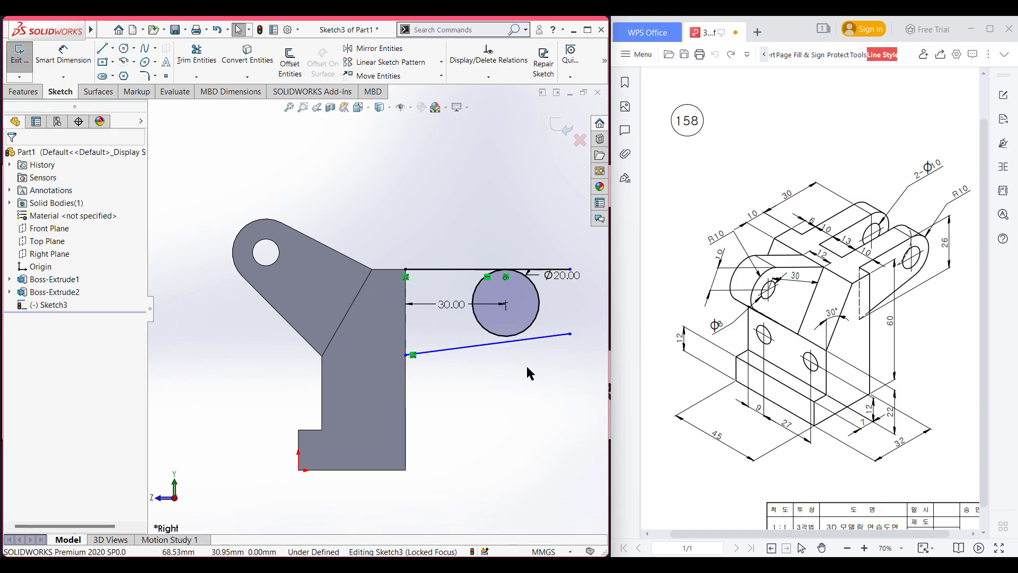
Dimension the sloped line's start point on the rear face at 26 mm below the body's top edge.
{"action": "left_click", "coordinate": [63, 55]}
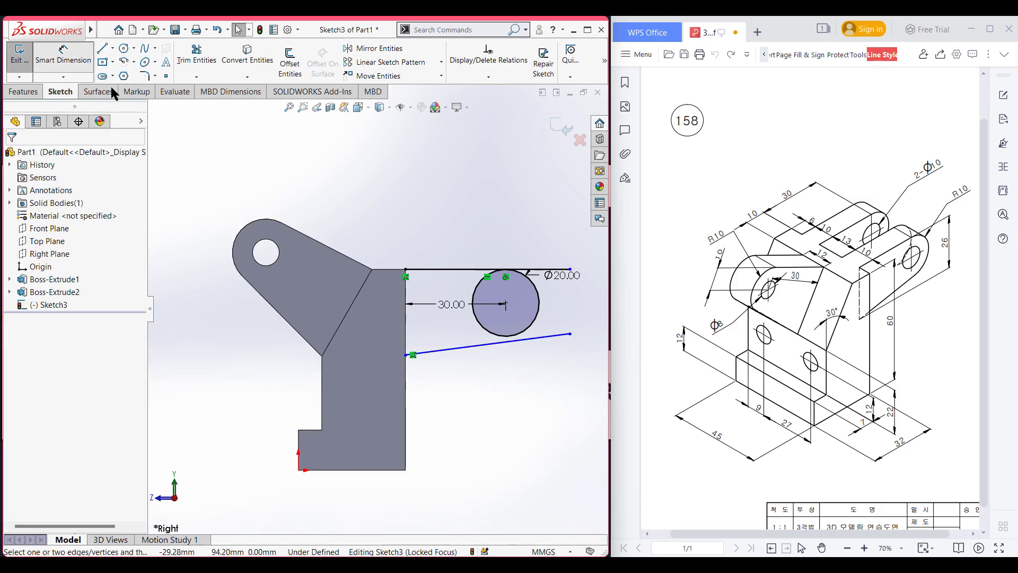
{"action": "left_click", "coordinate": [390, 270]}
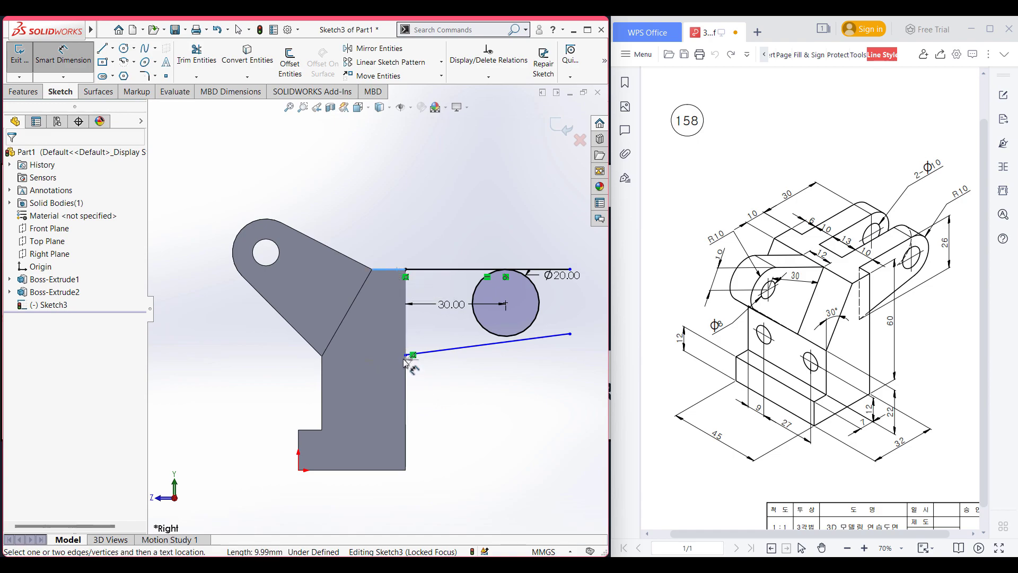
{"action": "left_click", "coordinate": [406, 355]}
{"action": "left_click", "coordinate": [376, 320]}
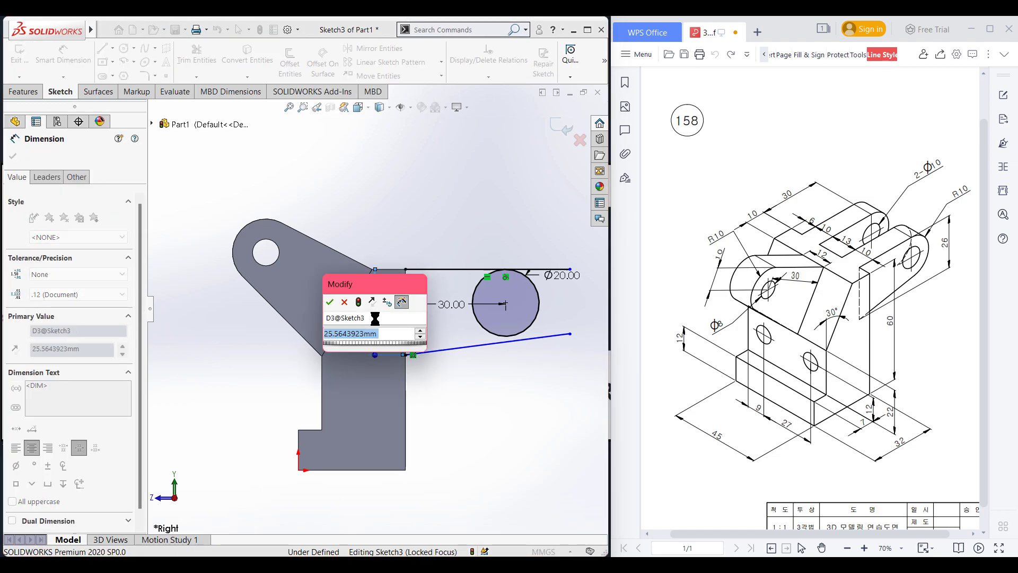
{"action": "type", "text": "26"}
{"action": "key", "text": "Return"}
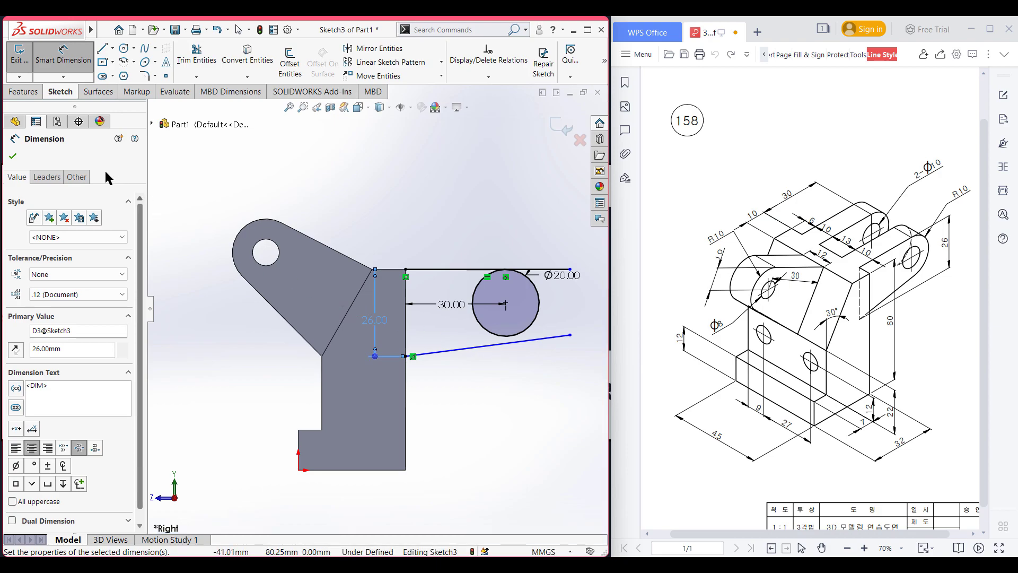
{"action": "left_click", "coordinate": [13, 156]}
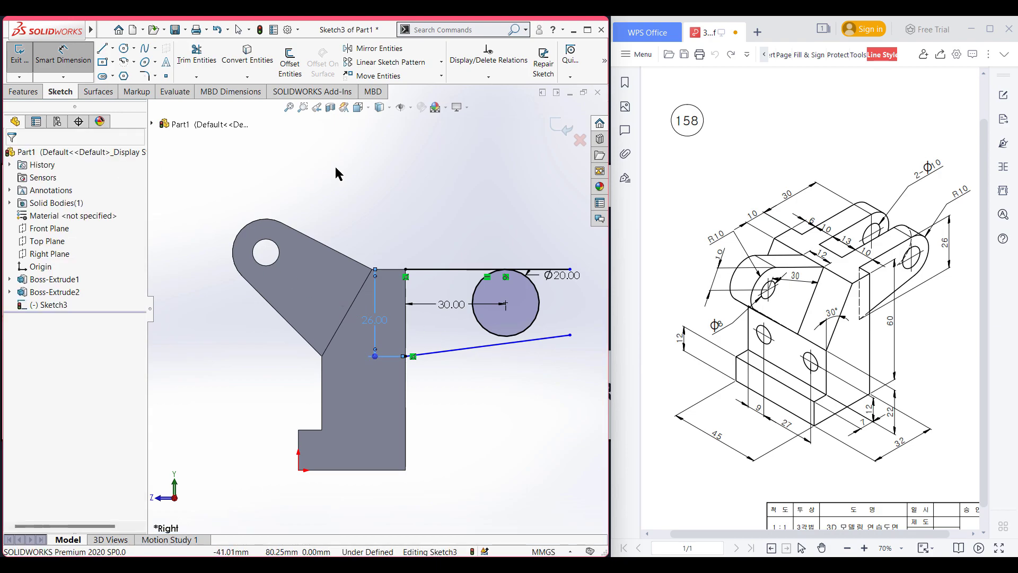
Make the sloped lower line tangent to the 20 mm circle.
{"action": "left_click", "coordinate": [539, 311]}
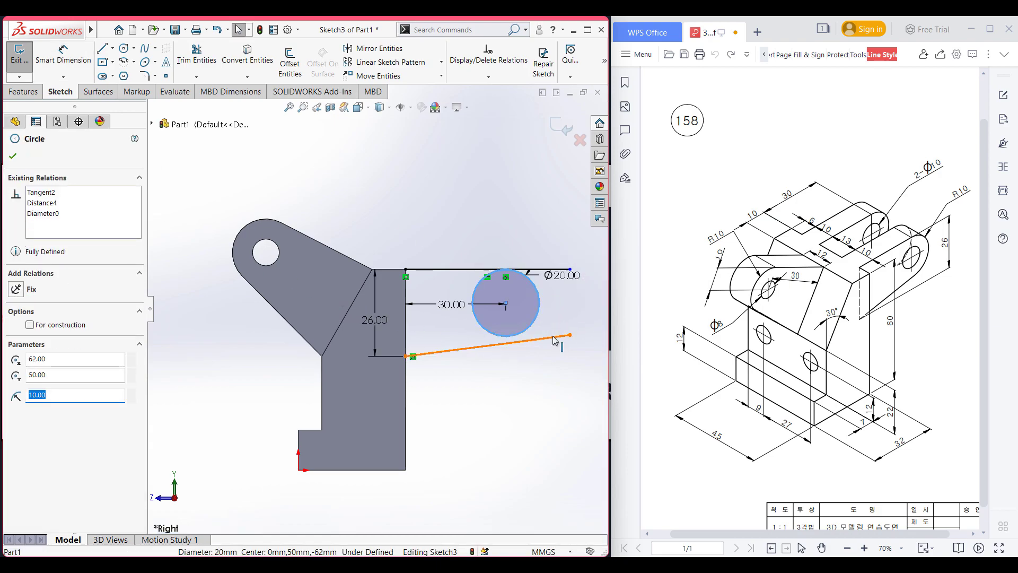
{"action": "left_click", "coordinate": [470, 347], "text": "ctrl"}
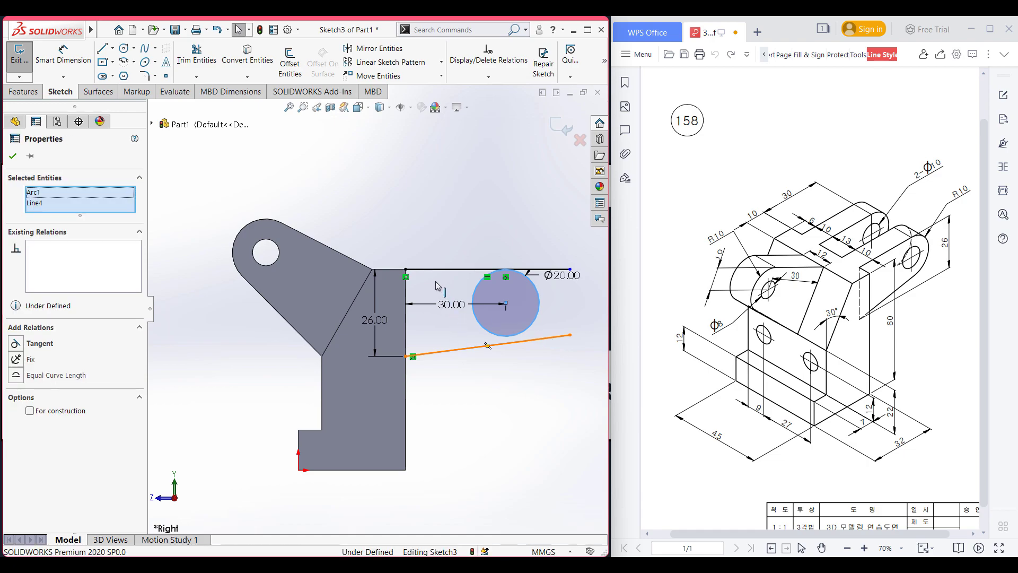
{"action": "left_click", "coordinate": [39, 343]}
{"action": "left_click", "coordinate": [12, 156]}
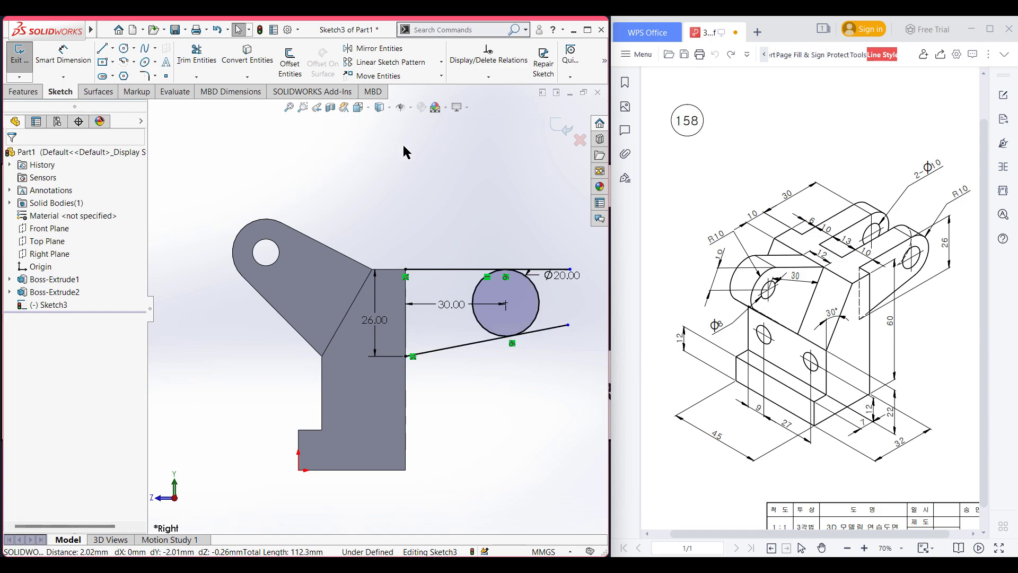
Trim the circle's inner arc and both line ends beyond the tangent points, leaving the lug's rounded outline.
{"action": "right_click_drag", "start_coordinate": [400, 163], "coordinate": [364, 212]}
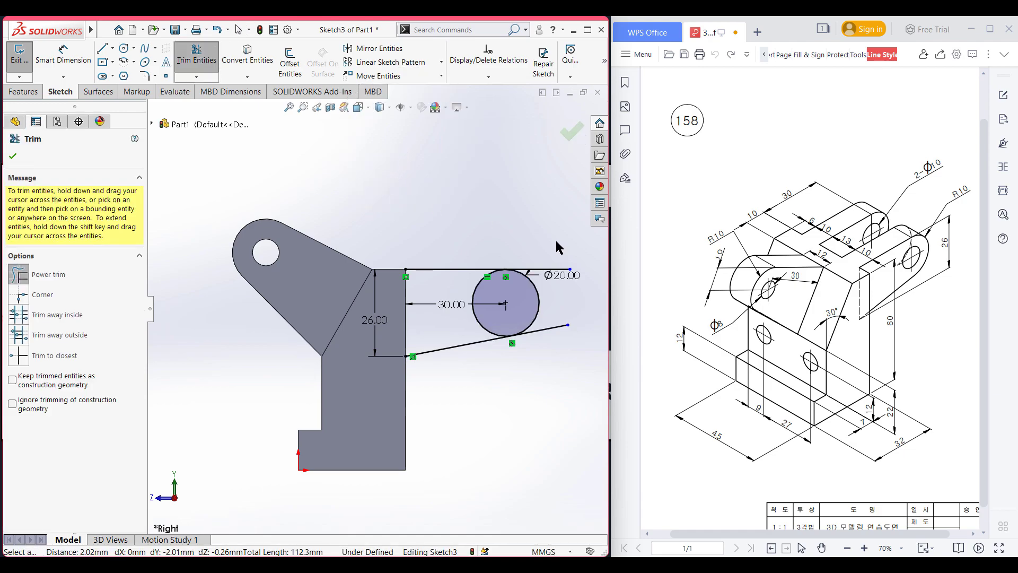
{"action": "left_click_drag", "start_coordinate": [476, 323], "coordinate": [489, 320]}
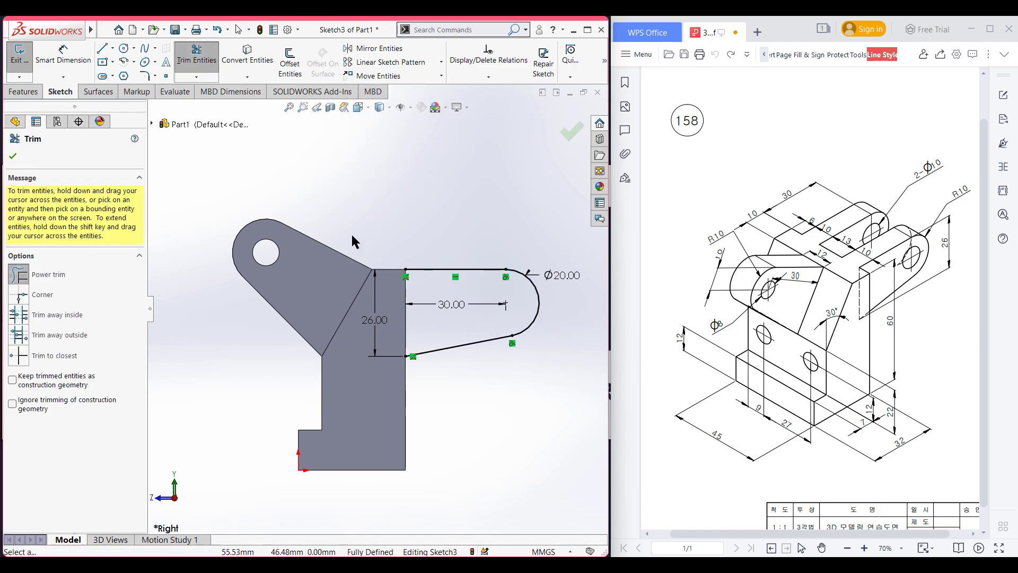
{"action": "left_click", "coordinate": [13, 156]}
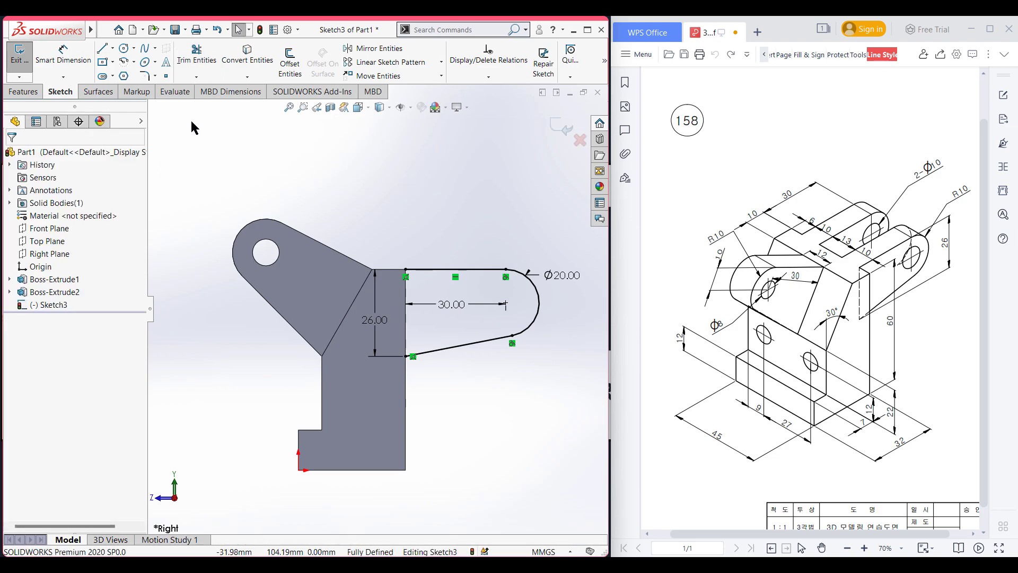
Draw a 10 mm diameter hole circle concentric with the lug's rounded end.
{"action": "left_click", "coordinate": [124, 50]}
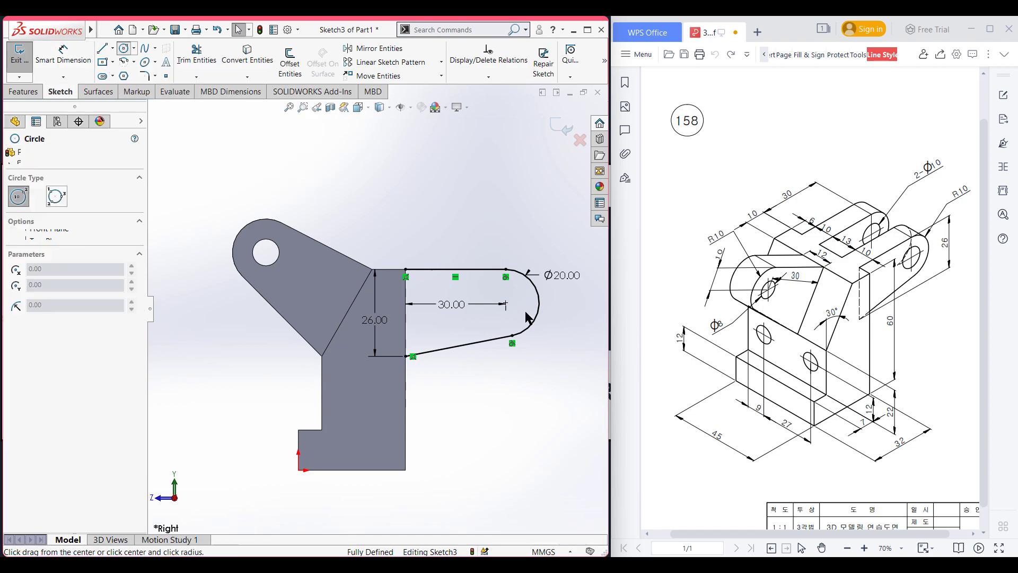
{"action": "left_click", "coordinate": [505, 304]}
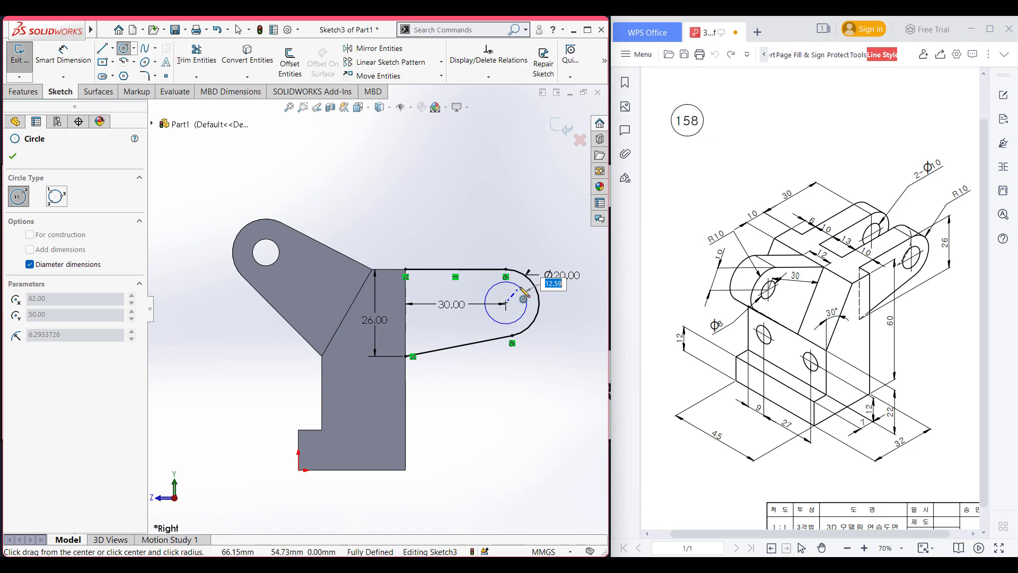
{"action": "type", "text": "10"}
{"action": "key", "text": "Return"}
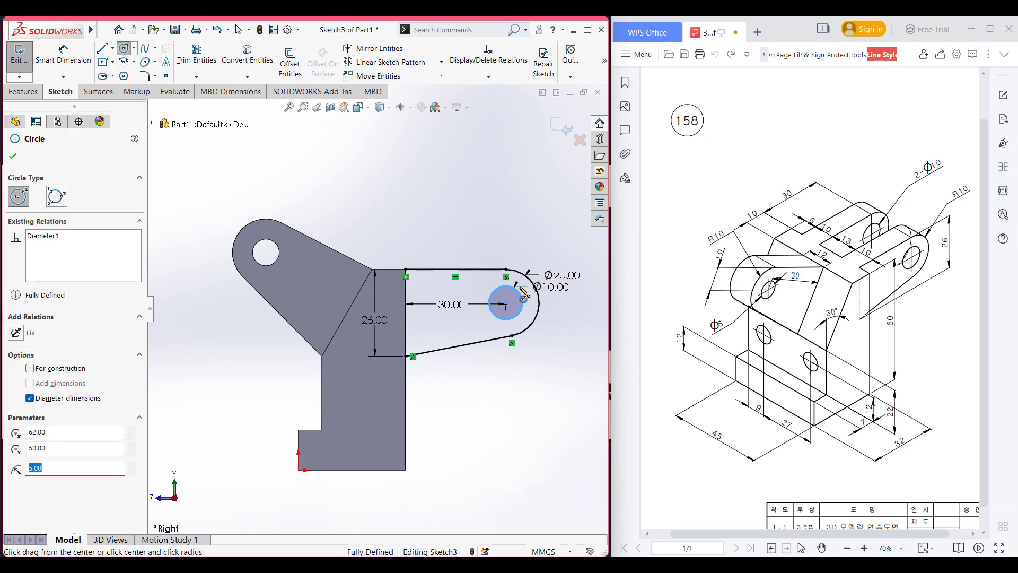
Close the lug profile with a 26 mm vertical line along the body's rear face.
{"action": "left_click", "coordinate": [102, 48]}
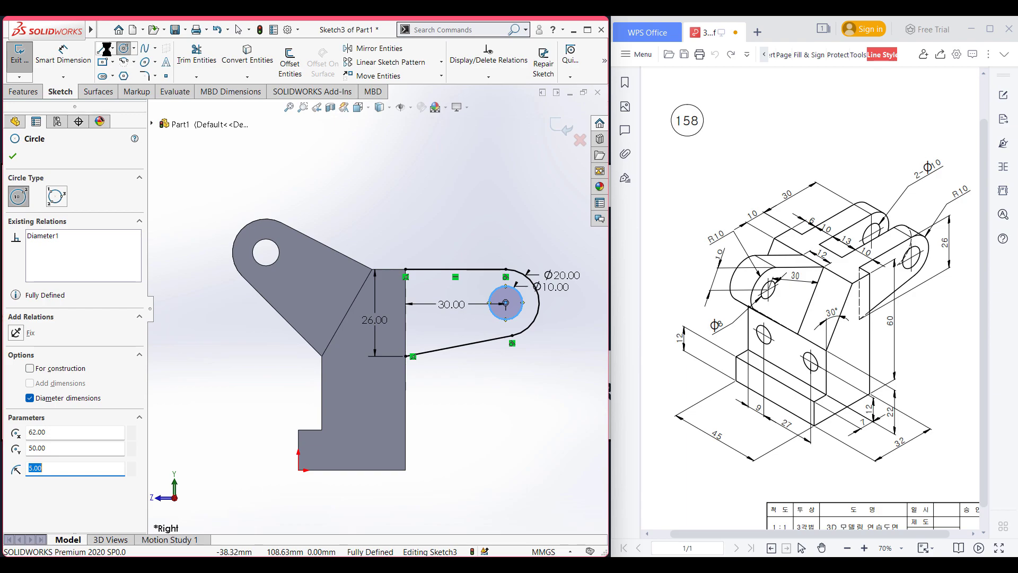
{"action": "left_click", "coordinate": [405, 270]}
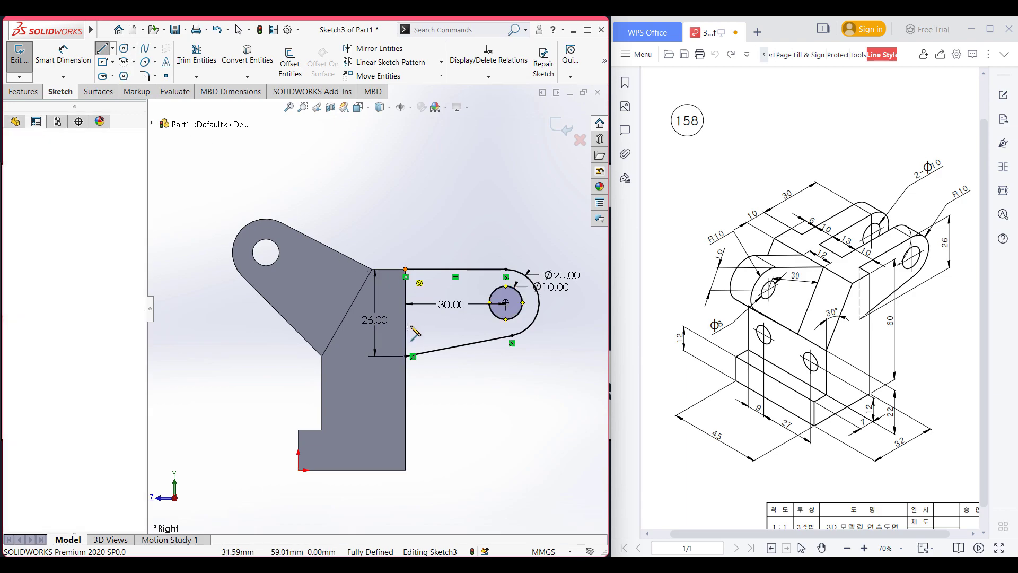
{"action": "left_click", "coordinate": [406, 356]}
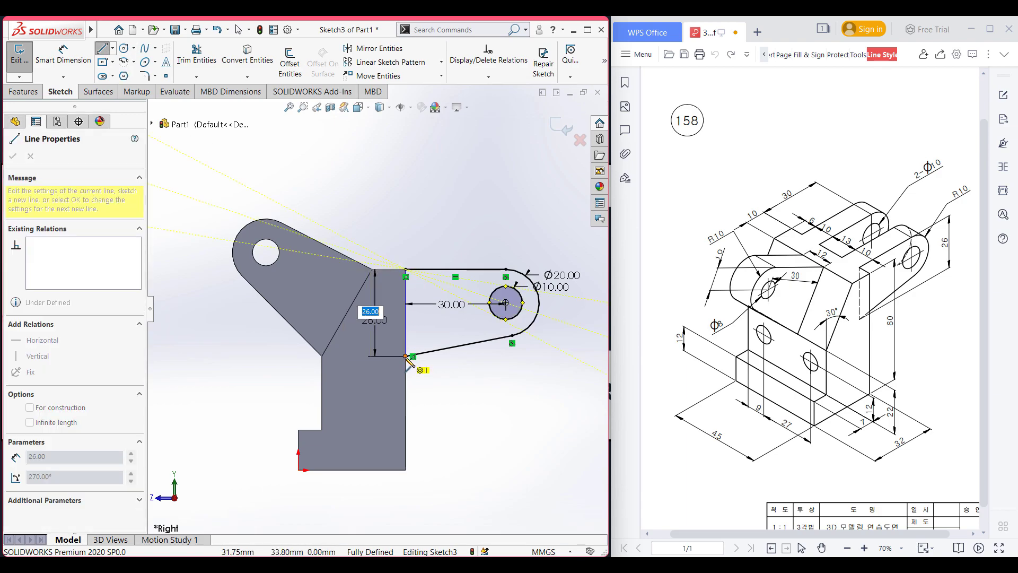
{"action": "key", "text": "Return"}
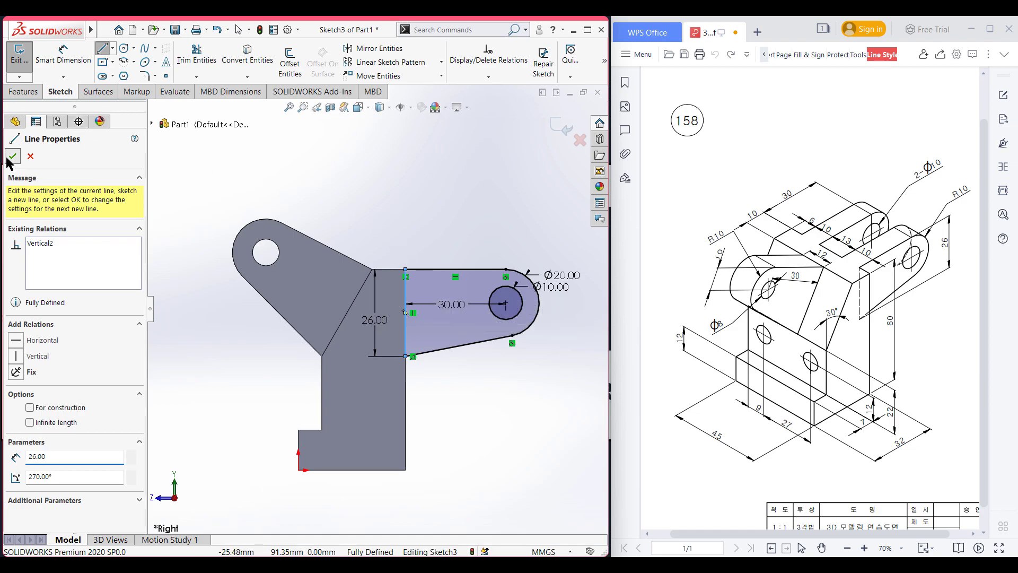
{"action": "left_click", "coordinate": [13, 155]}
{"action": "left_click", "coordinate": [13, 156]}
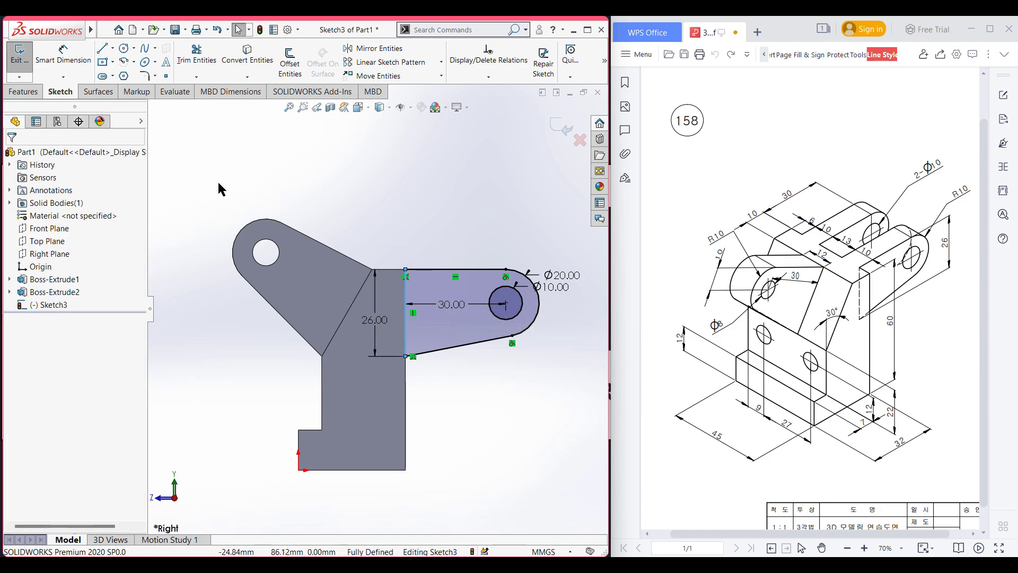
Extrude the lug profile mid-plane to a total depth of 10+13+10 mm, merged with the body.
{"action": "key", "text": "ctrl+7"}
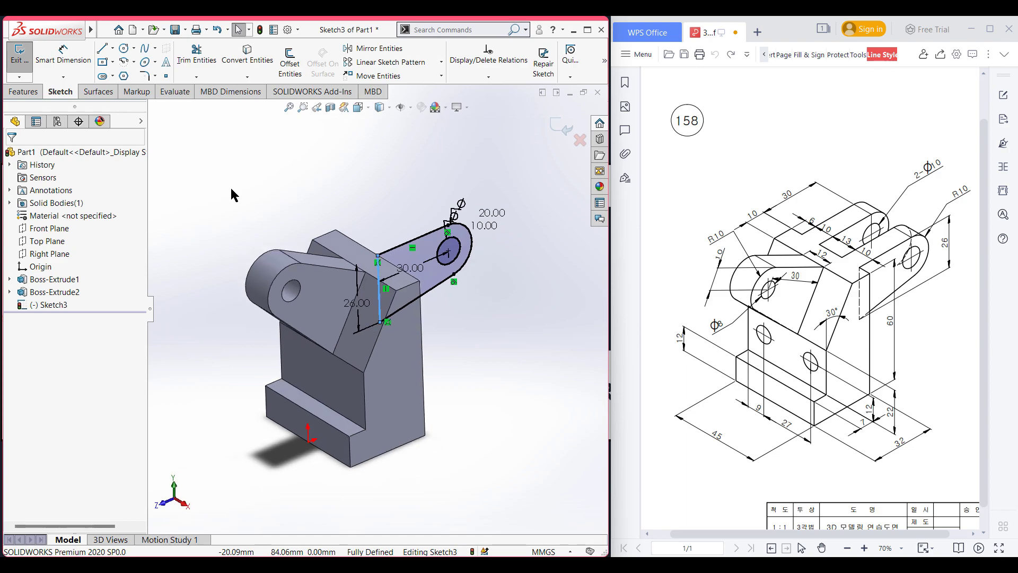
{"action": "left_click", "coordinate": [24, 91]}
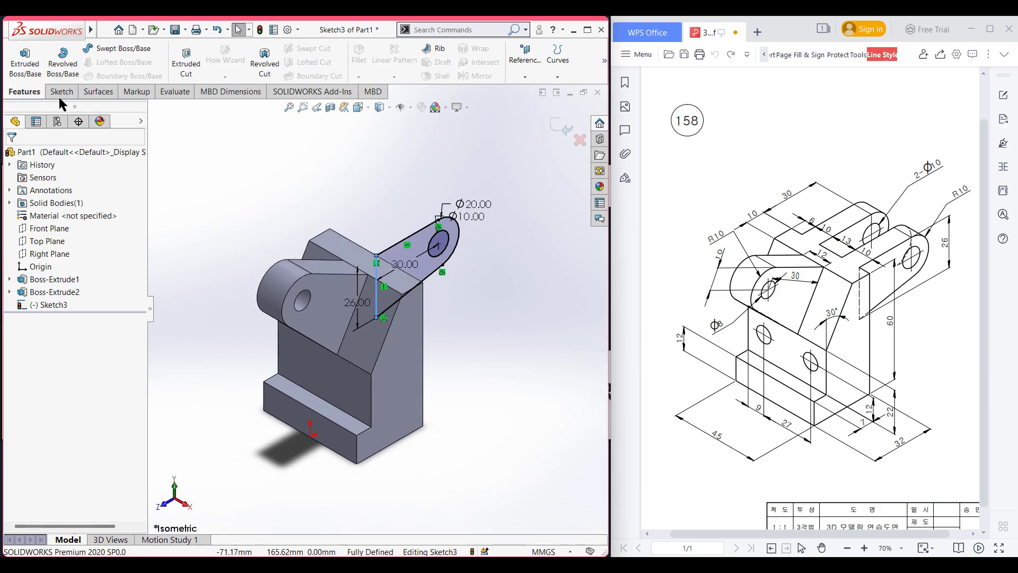
{"action": "left_click", "coordinate": [25, 63]}
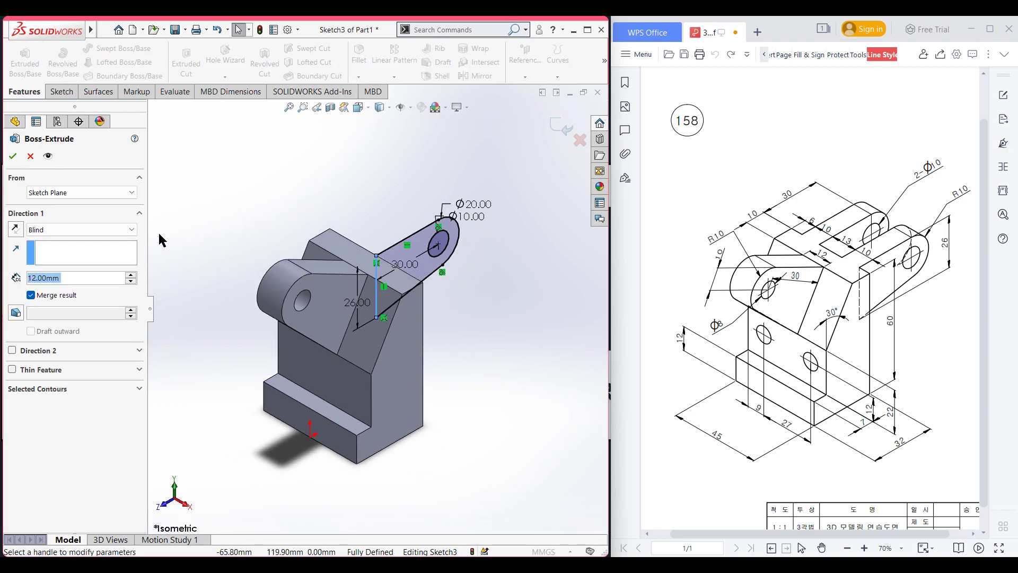
{"action": "left_click", "coordinate": [97, 228]}
{"action": "left_click", "coordinate": [89, 296]}
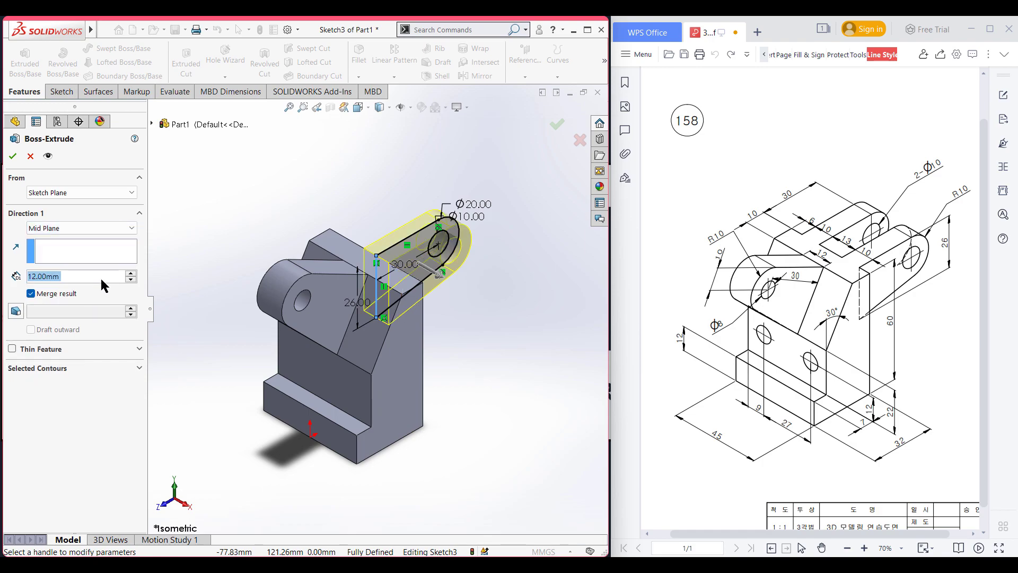
{"action": "type", "text": "10+13+"}
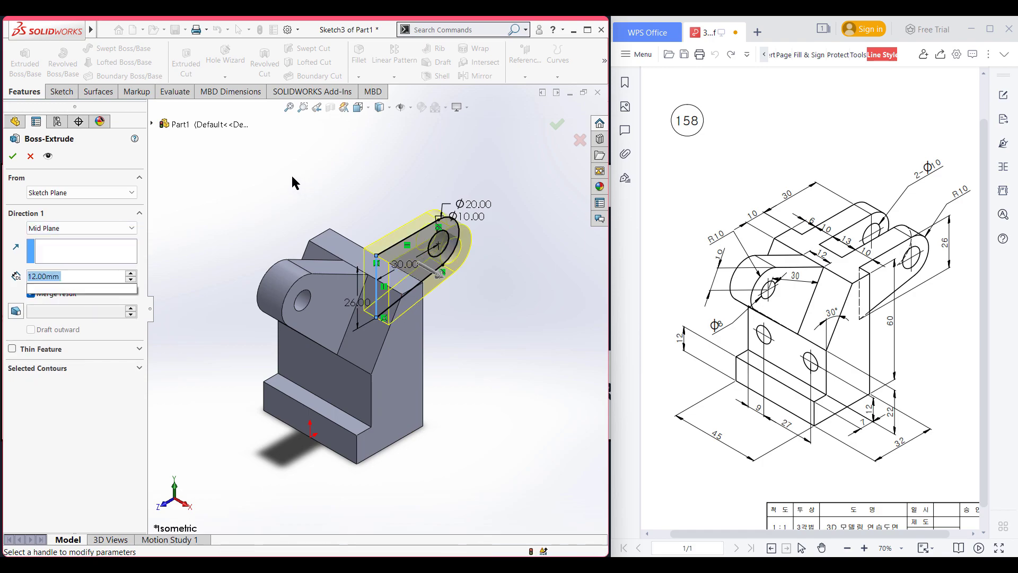
{"action": "type", "text": "10"}
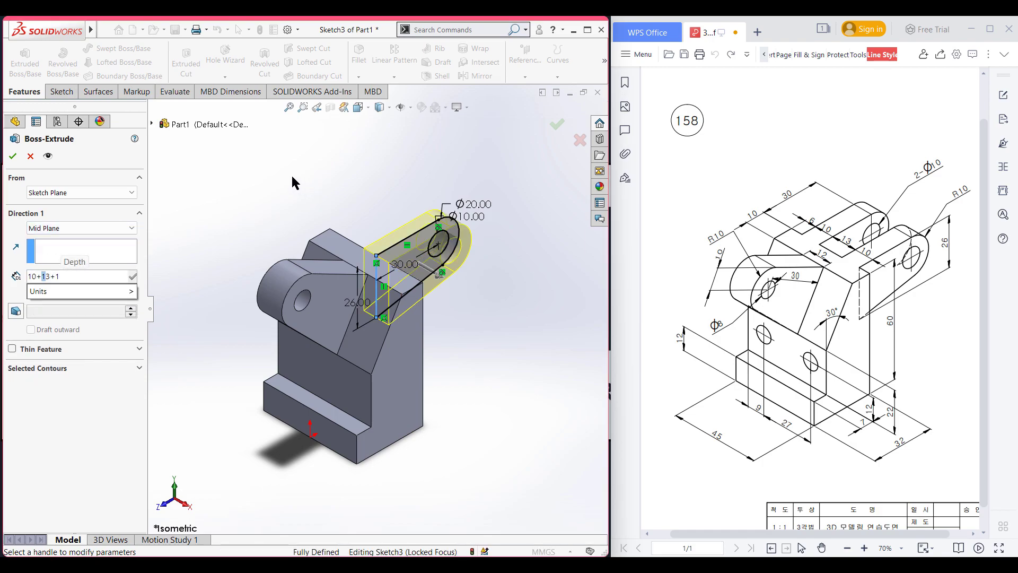
{"action": "key", "text": "Return"}
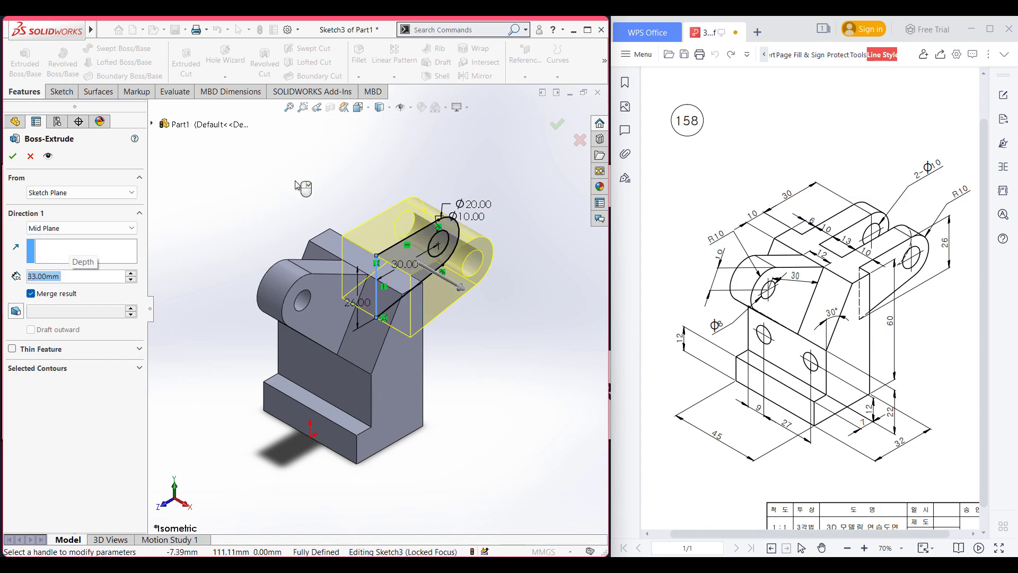
{"action": "left_click", "coordinate": [12, 155]}
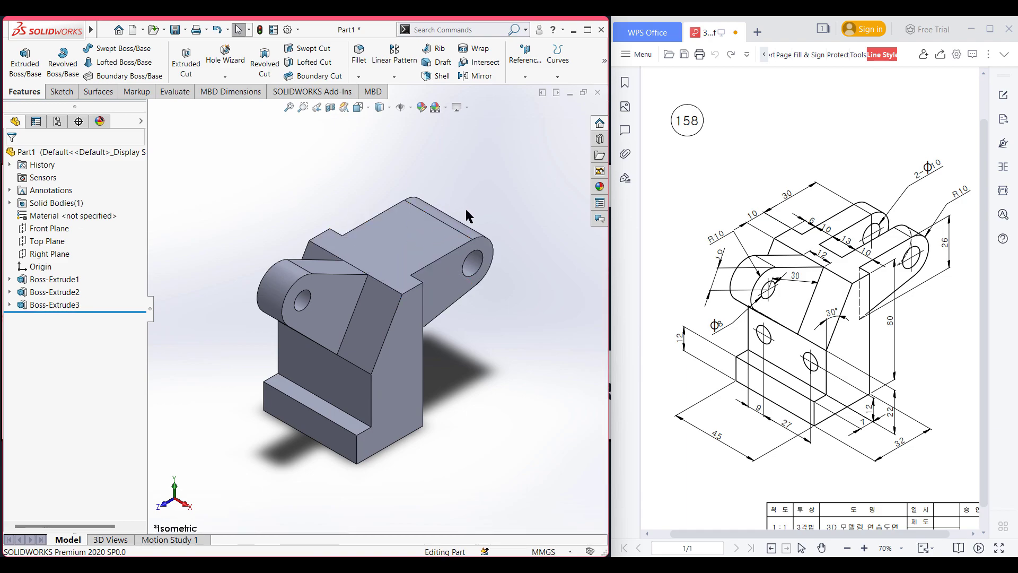
Sketch on the body's top face a construction centerline about 47 mm long, from the rear edge's midpoint past the lug's end.
{"action": "right_click", "coordinate": [374, 250]}
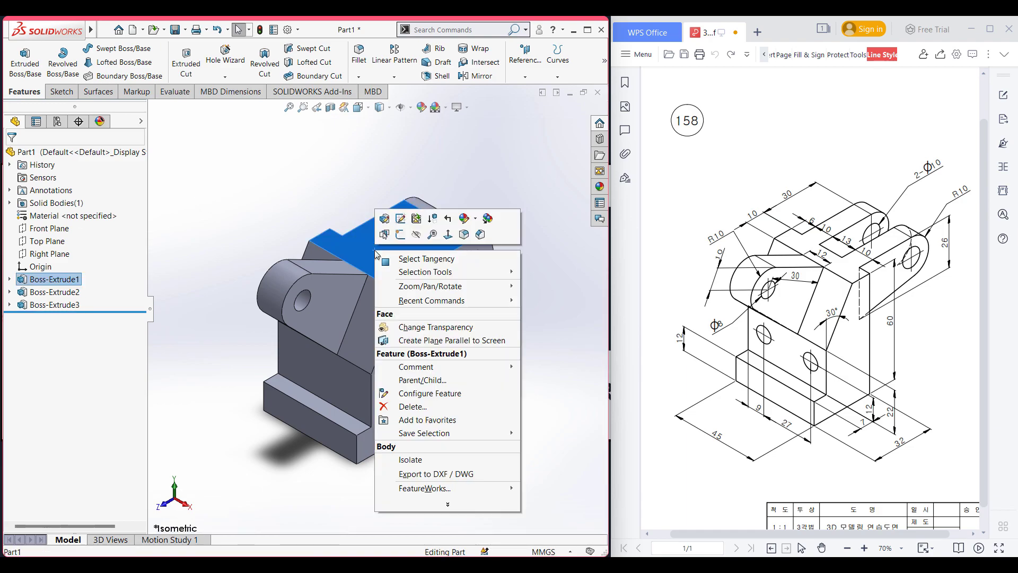
{"action": "left_click", "coordinate": [455, 216]}
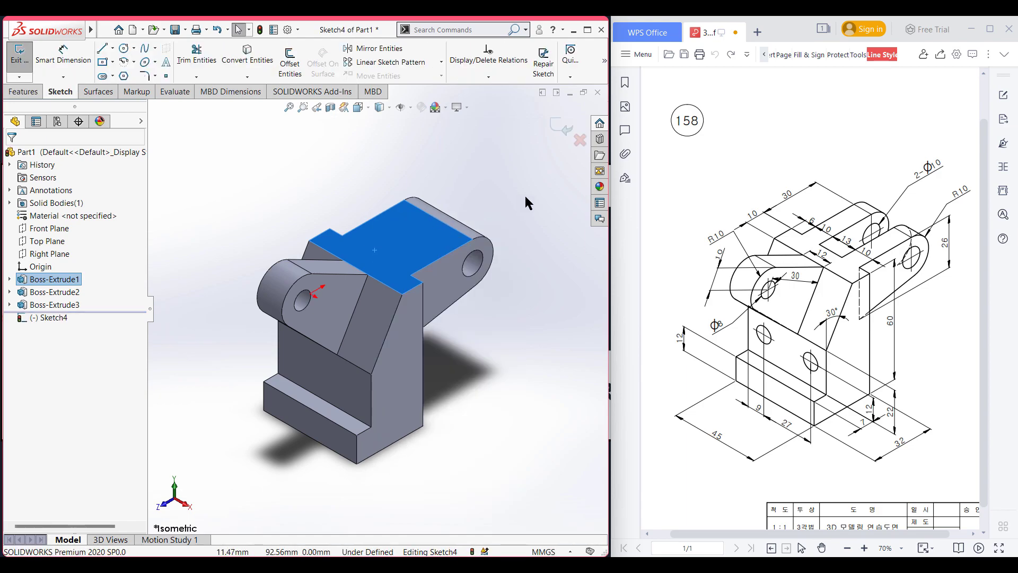
{"action": "key", "text": "ctrl+8"}
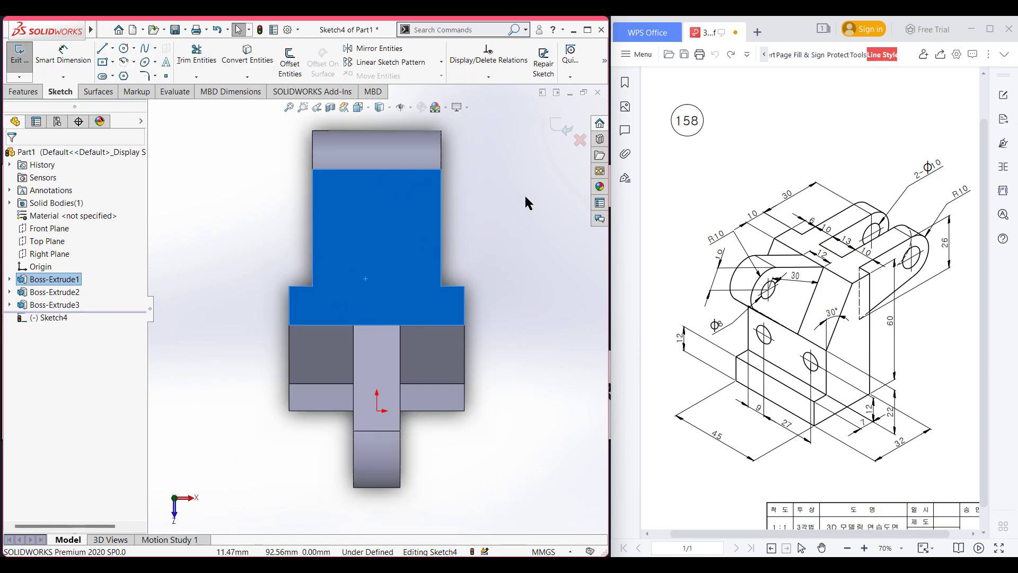
{"action": "left_click", "coordinate": [232, 225]}
{"action": "key", "text": "f"}
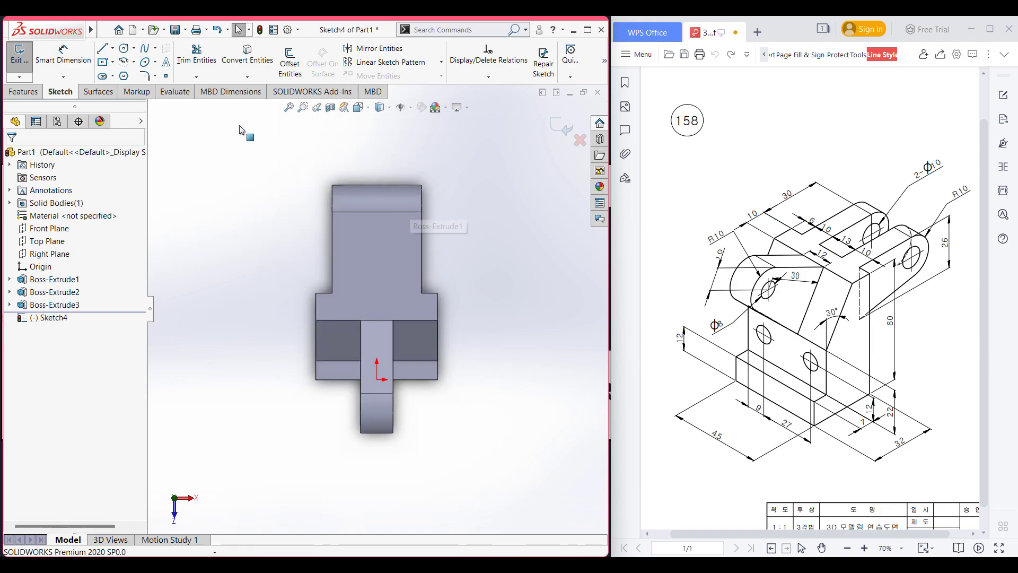
{"action": "left_click", "coordinate": [113, 47]}
{"action": "left_click", "coordinate": [131, 74]}
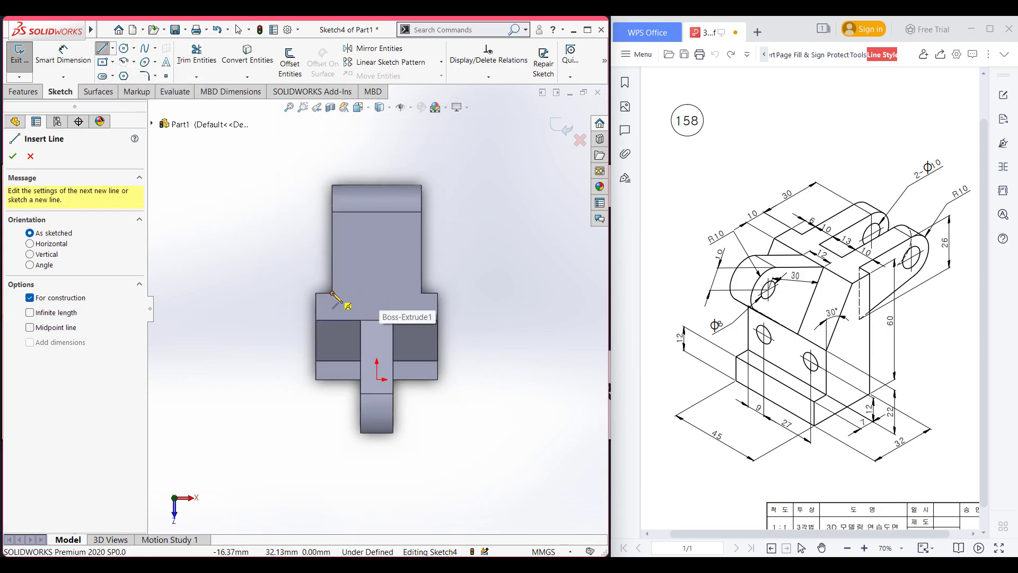
{"action": "left_click", "coordinate": [332, 292]}
{"action": "left_click", "coordinate": [377, 293]}
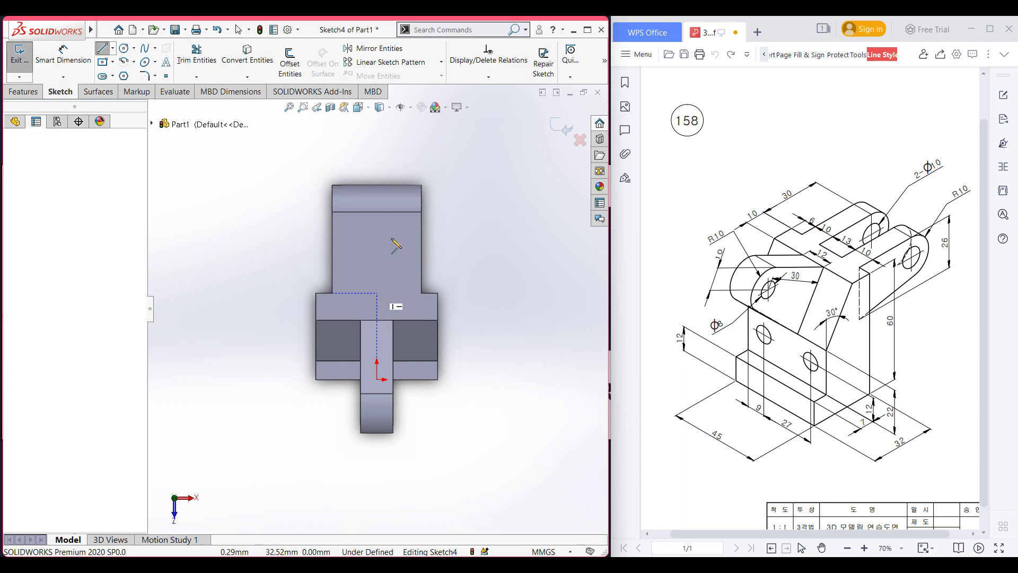
{"action": "left_click", "coordinate": [377, 165]}
{"action": "key", "text": "Escape"}
{"action": "key", "text": "Escape"}
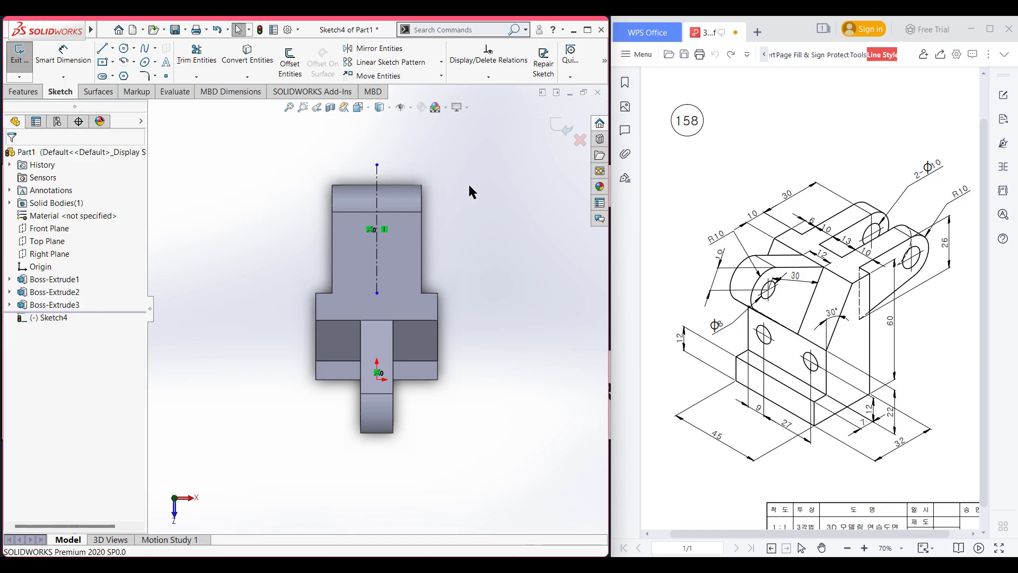
Offset the centerline 13/2 mm in both directions with line-capped ends to form the slot rectangle.
{"action": "left_click", "coordinate": [289, 66]}
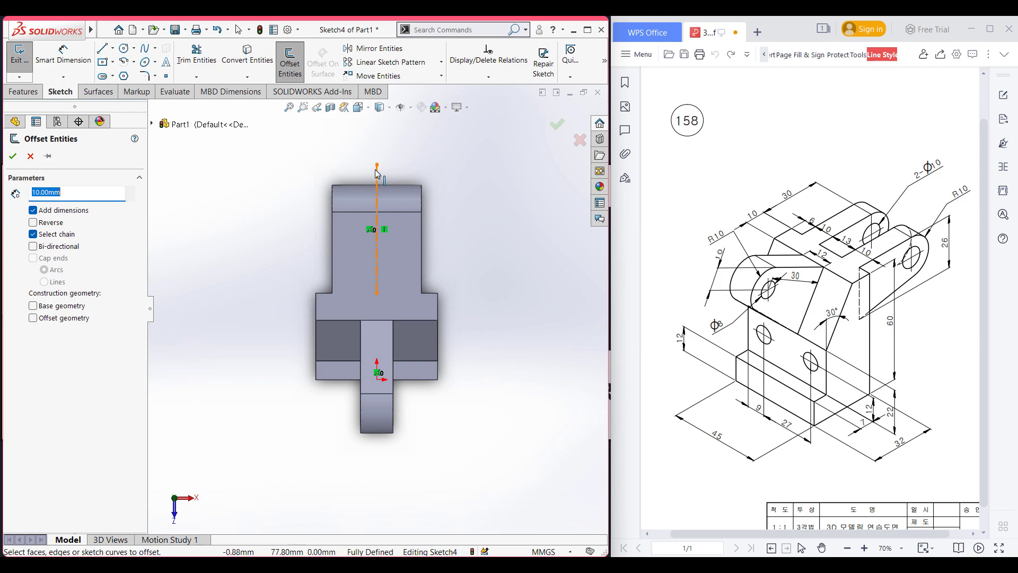
{"action": "left_click", "coordinate": [376, 171]}
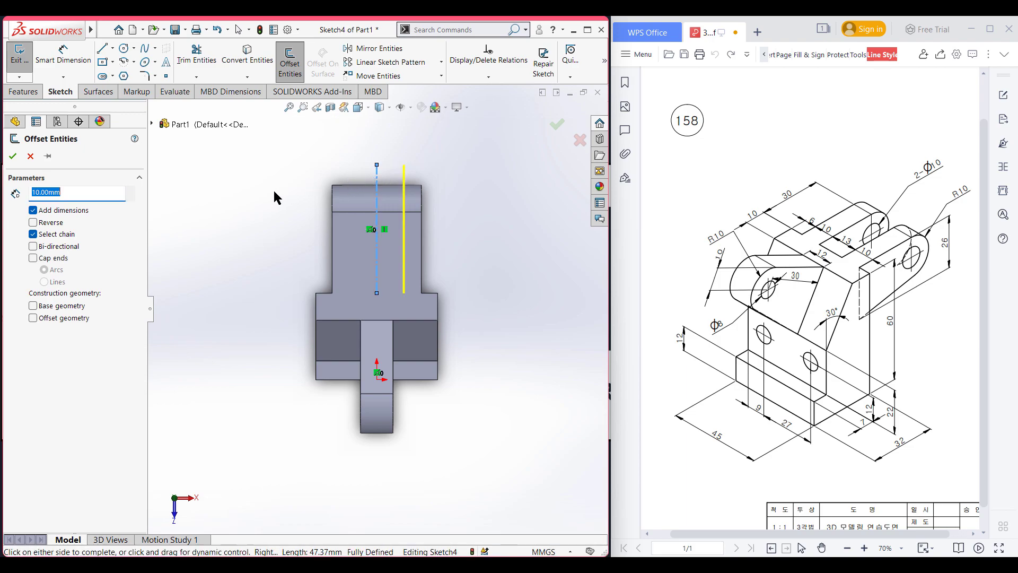
{"action": "type", "text": "13/2"}
{"action": "key", "text": "Return"}
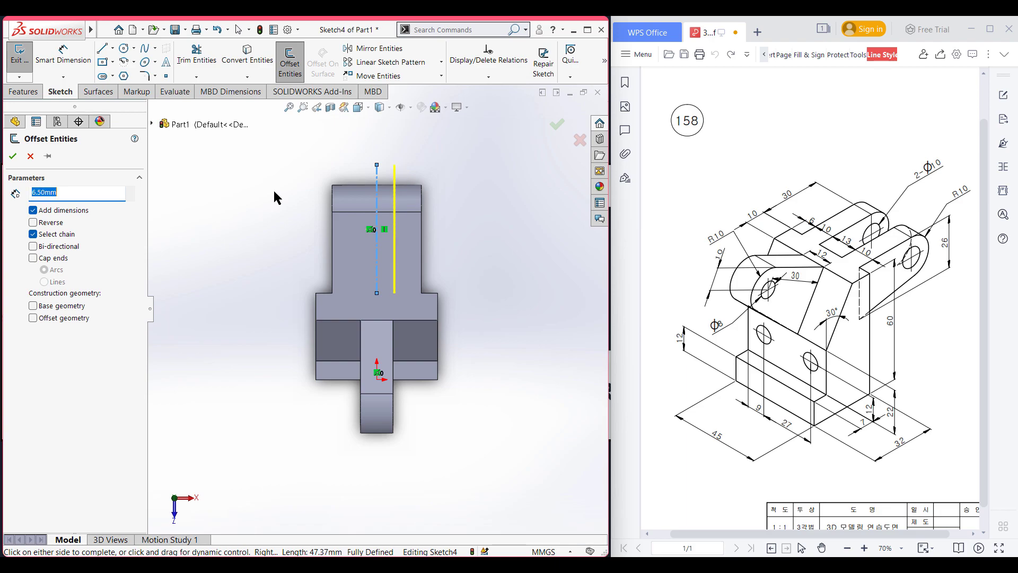
{"action": "left_click", "coordinate": [33, 246]}
{"action": "left_click", "coordinate": [33, 258]}
{"action": "left_click", "coordinate": [44, 282]}
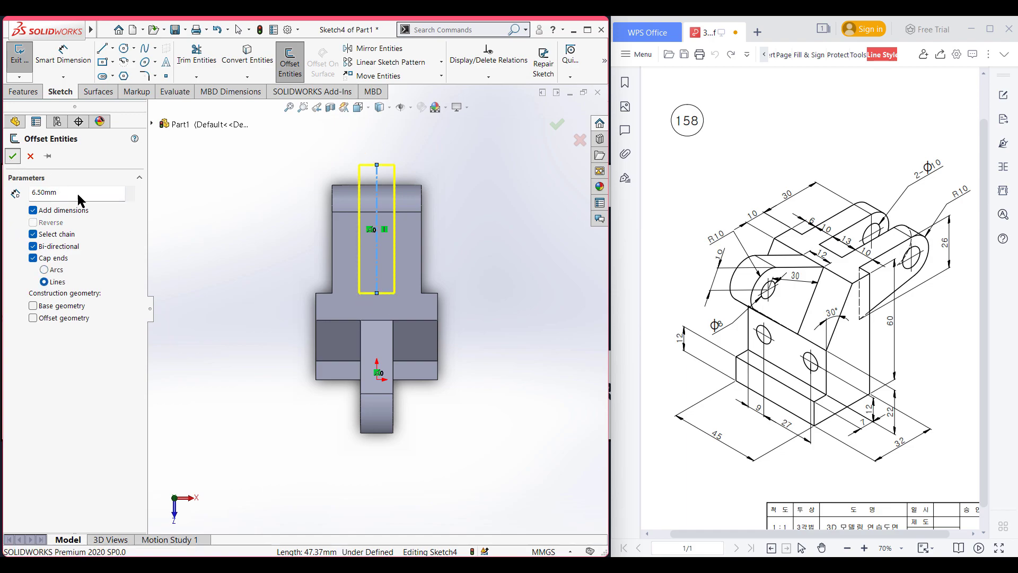
{"action": "left_click", "coordinate": [13, 156]}
Cut-extrude the slot rectangle downward through the rear block's full height to separate the two lugs.
{"action": "key", "text": "ctrl+7"}
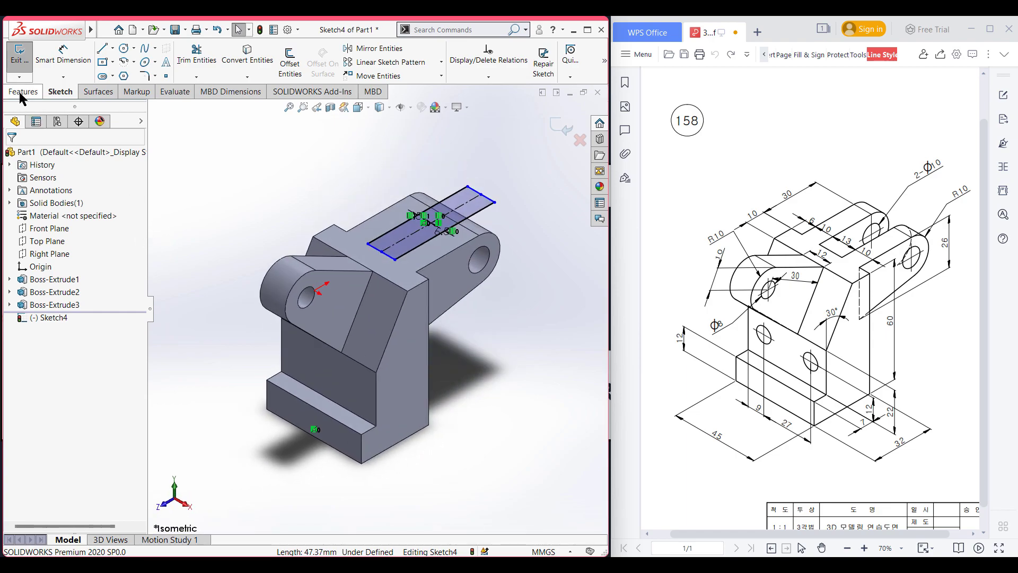
{"action": "left_click", "coordinate": [22, 94]}
{"action": "left_click", "coordinate": [185, 63]}
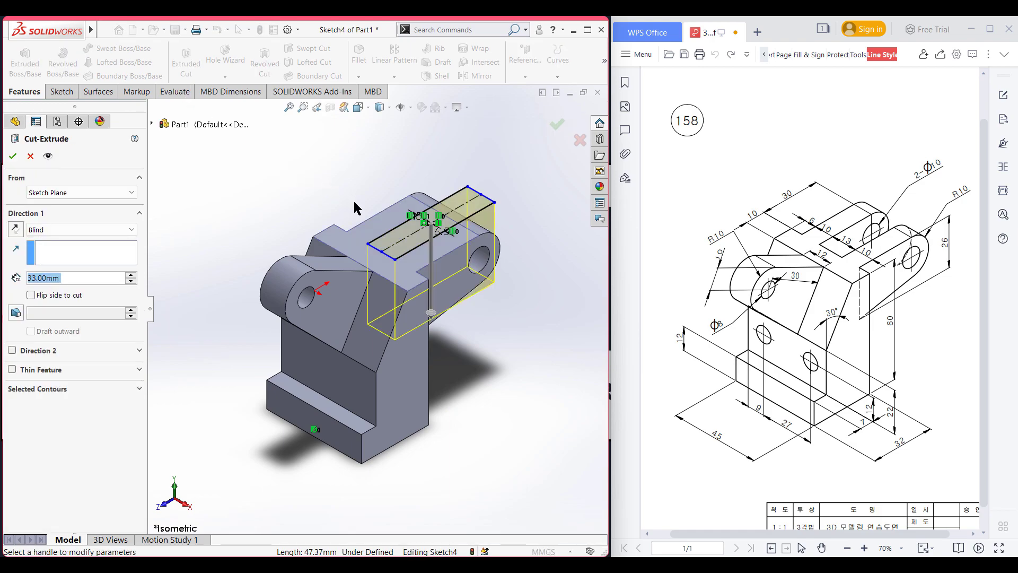
{"action": "left_click_drag", "start_coordinate": [434, 317], "coordinate": [444, 347]}
{"action": "middle_click_drag", "start_coordinate": [450, 386], "coordinate": [326, 322]}
{"action": "key", "text": "f"}
{"action": "left_click", "coordinate": [13, 156]}
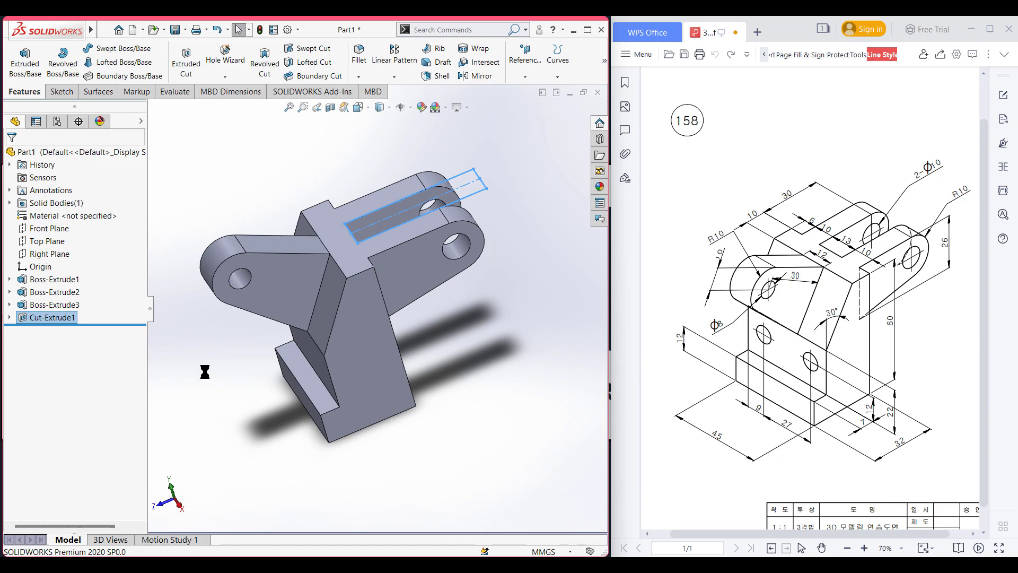
{"action": "key", "text": "ctrl+7"}
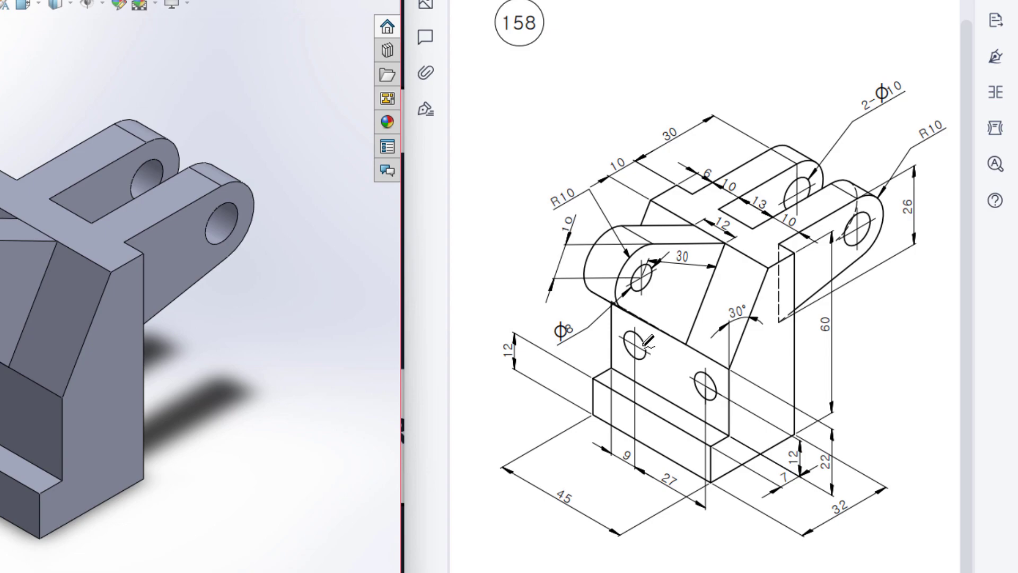
Examine the drawing's hole diameter callouts for the rear lugs, the front lug and the two front-face holes.
{"action": "mouse_move", "coordinate": [643, 347]}
{"action": "left_mouse_down"}
{"action": "mouse_move", "coordinate": [644, 337]}
{"action": "mouse_move", "coordinate": [625, 361]}
{"action": "mouse_move", "coordinate": [646, 340]}
{"action": "left_mouse_up"}
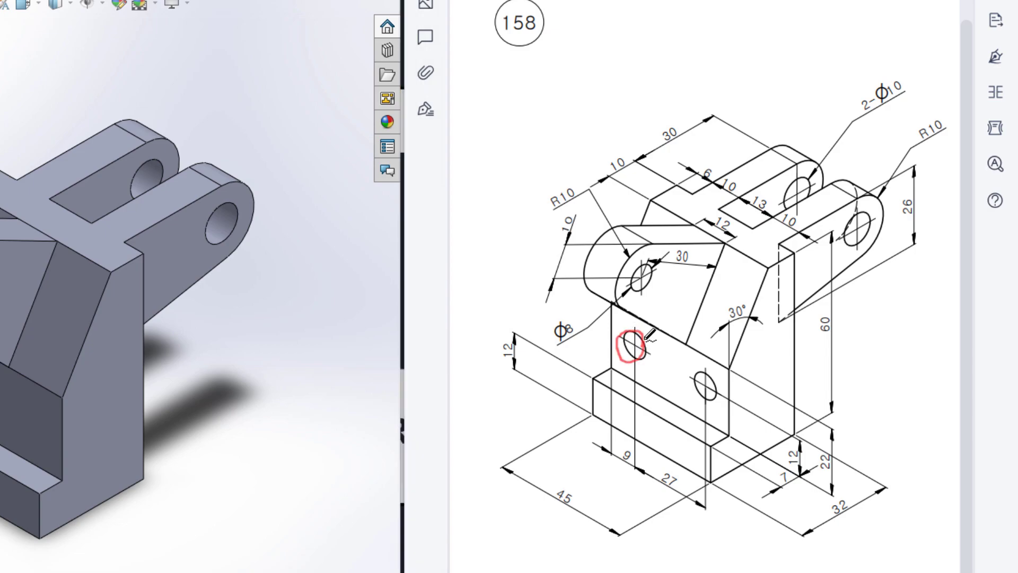
{"action": "left_click_drag", "start_coordinate": [707, 366], "coordinate": [701, 398]}
{"action": "mouse_move", "coordinate": [809, 171]}
{"action": "left_mouse_down"}
{"action": "mouse_move", "coordinate": [788, 194]}
{"action": "mouse_move", "coordinate": [811, 178]}
{"action": "left_mouse_up"}
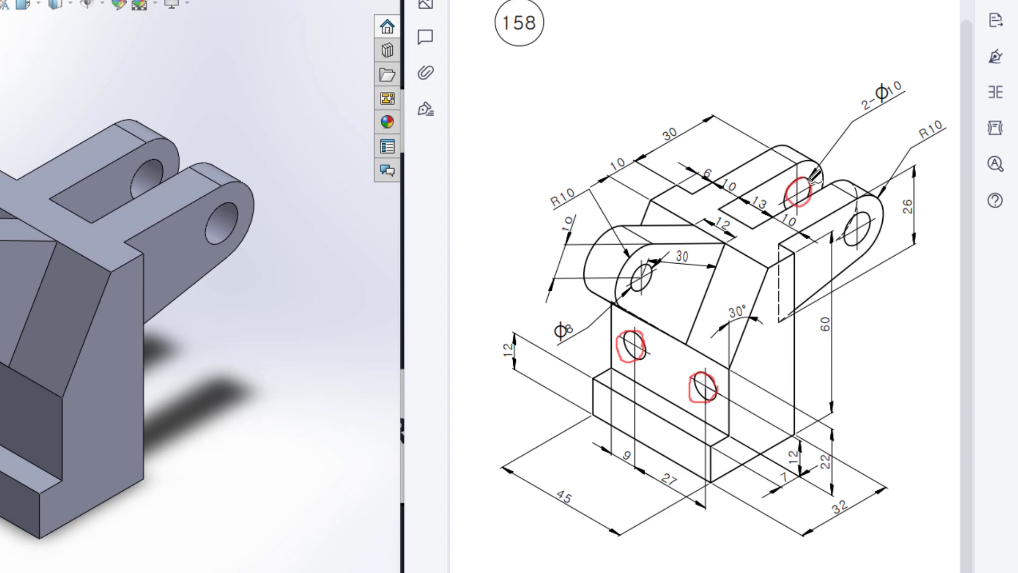
{"action": "left_click_drag", "start_coordinate": [882, 79], "coordinate": [905, 80]}
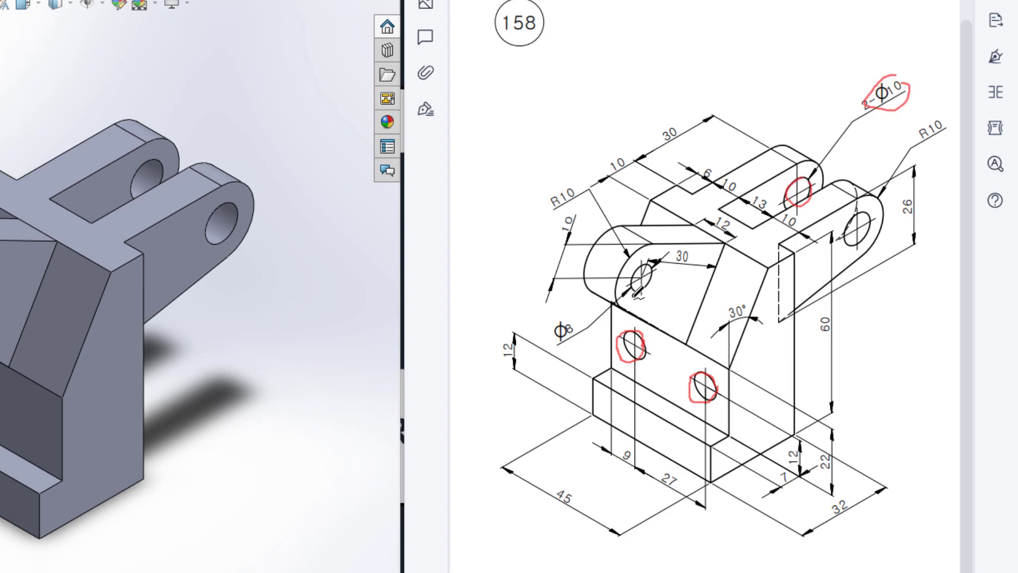
{"action": "mouse_move", "coordinate": [652, 270]}
{"action": "left_mouse_down"}
{"action": "mouse_move", "coordinate": [632, 271]}
{"action": "mouse_move", "coordinate": [655, 276]}
{"action": "mouse_move", "coordinate": [650, 265]}
{"action": "left_mouse_up"}
{"action": "mouse_move", "coordinate": [571, 320]}
{"action": "left_mouse_down"}
{"action": "mouse_move", "coordinate": [549, 333]}
{"action": "mouse_move", "coordinate": [583, 327]}
{"action": "mouse_move", "coordinate": [561, 314]}
{"action": "left_mouse_up"}
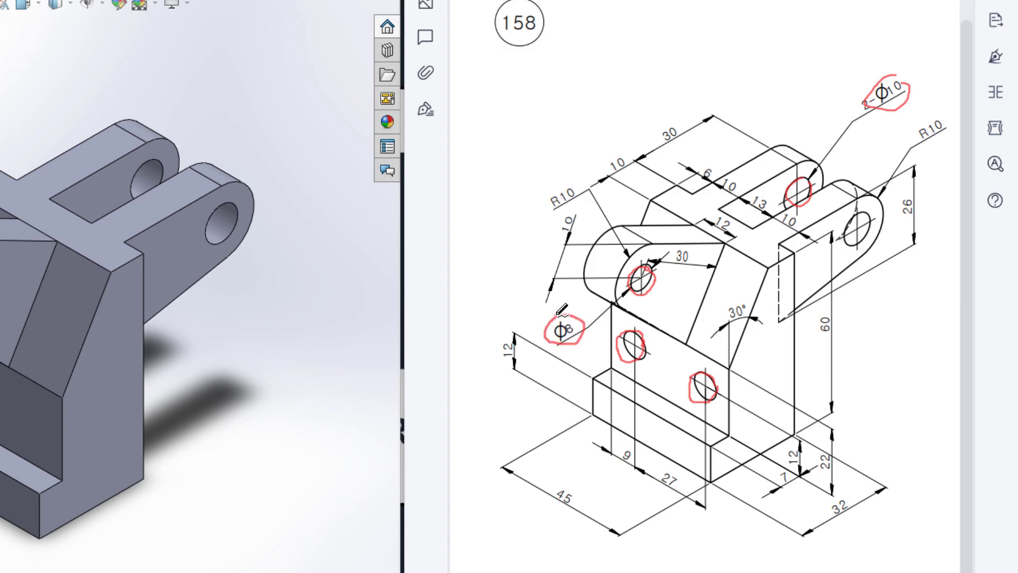
{"action": "mouse_move", "coordinate": [641, 335]}
{"action": "left_mouse_down"}
{"action": "mouse_move", "coordinate": [620, 362]}
{"action": "mouse_move", "coordinate": [644, 333]}
{"action": "left_mouse_up"}
{"action": "mouse_move", "coordinate": [717, 395]}
{"action": "left_mouse_down"}
{"action": "mouse_move", "coordinate": [708, 377]}
{"action": "mouse_move", "coordinate": [717, 389]}
{"action": "left_mouse_up"}
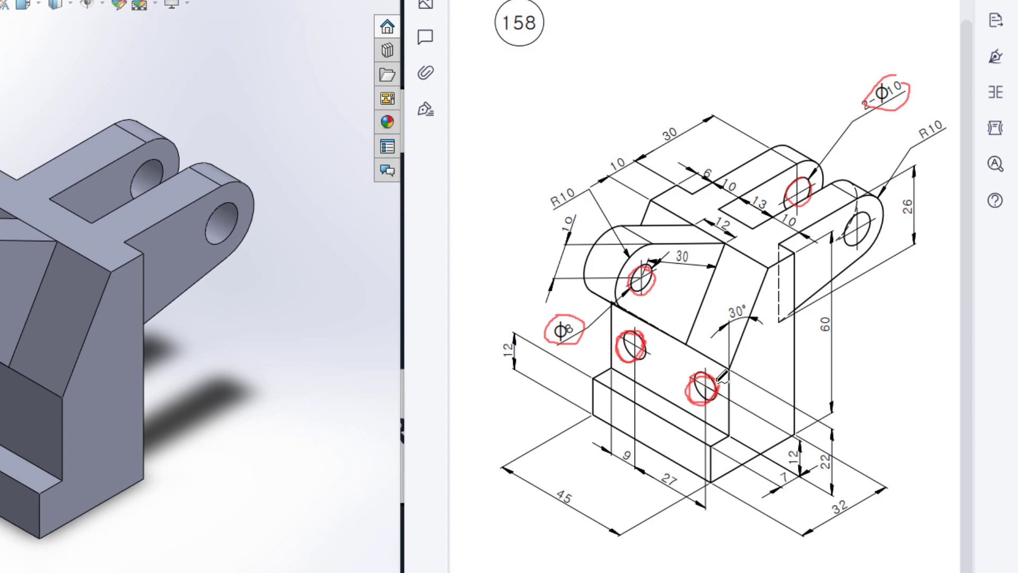
{"action": "key", "text": "ctrl+z"}
{"action": "key", "text": "ctrl+z"}
{"action": "key", "text": "ctrl+z"}
{"action": "key", "text": "ctrl+z"}
{"action": "key", "text": "ctrl+z"}
{"action": "key", "text": "ctrl+z"}
{"action": "key", "text": "ctrl+z"}
{"action": "key", "text": "ctrl+z"}
Examine the drawing's dimensions that locate the two front-face holes horizontally and vertically.
{"action": "mouse_move", "coordinate": [647, 345]}
{"action": "left_mouse_down"}
{"action": "mouse_move", "coordinate": [637, 326]}
{"action": "mouse_move", "coordinate": [618, 341]}
{"action": "mouse_move", "coordinate": [643, 348]}
{"action": "mouse_move", "coordinate": [642, 378]}
{"action": "left_mouse_up"}
{"action": "mouse_move", "coordinate": [633, 439]}
{"action": "left_mouse_down"}
{"action": "mouse_move", "coordinate": [605, 467]}
{"action": "mouse_move", "coordinate": [632, 440]}
{"action": "left_mouse_up"}
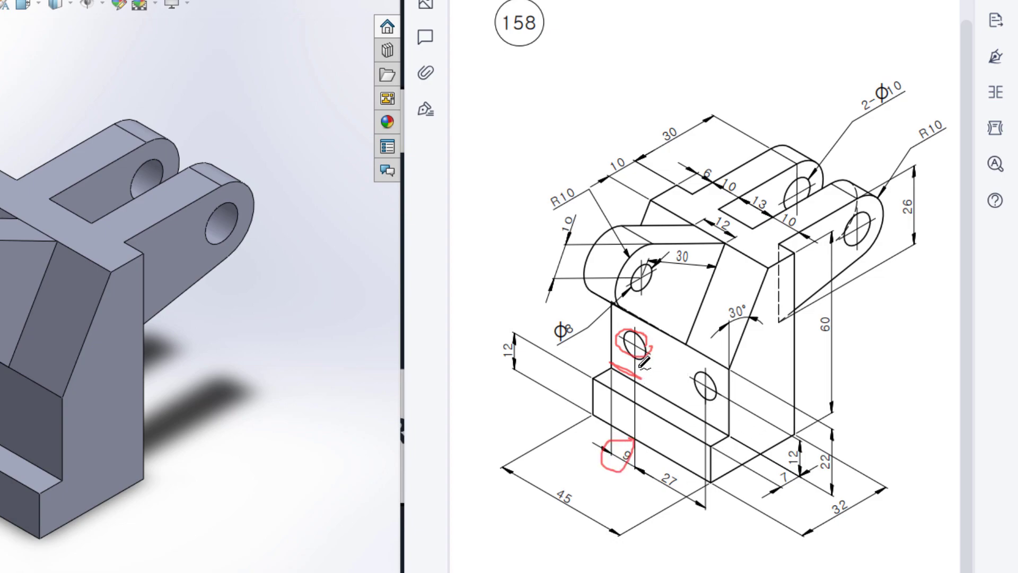
{"action": "left_click_drag", "start_coordinate": [636, 357], "coordinate": [640, 378]}
{"action": "left_click_drag", "start_coordinate": [702, 396], "coordinate": [703, 418]}
{"action": "left_click_drag", "start_coordinate": [642, 376], "coordinate": [689, 407]}
{"action": "mouse_move", "coordinate": [656, 457]}
{"action": "left_mouse_down"}
{"action": "mouse_move", "coordinate": [675, 462]}
{"action": "mouse_move", "coordinate": [657, 483]}
{"action": "mouse_move", "coordinate": [654, 470]}
{"action": "left_mouse_up"}
{"action": "mouse_move", "coordinate": [708, 422]}
{"action": "left_mouse_down"}
{"action": "mouse_move", "coordinate": [720, 395]}
{"action": "mouse_move", "coordinate": [709, 420]}
{"action": "left_mouse_up"}
{"action": "mouse_move", "coordinate": [797, 447]}
{"action": "left_mouse_down"}
{"action": "mouse_move", "coordinate": [781, 457]}
{"action": "mouse_move", "coordinate": [802, 440]}
{"action": "left_mouse_up"}
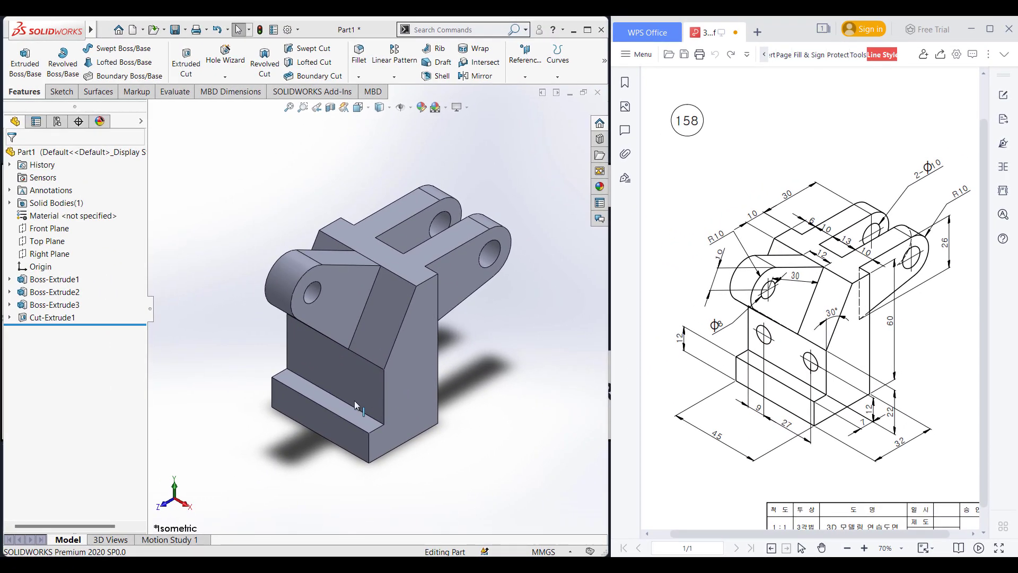
Sketch two 8 mm diameter circles side by side on the block's front face, above the base step.
{"action": "right_click", "coordinate": [370, 390]}
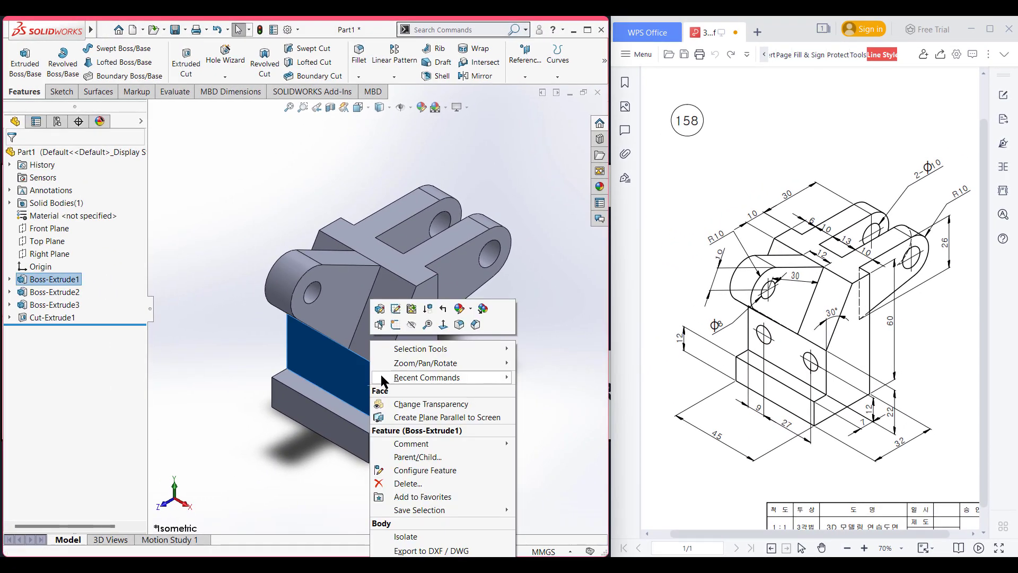
{"action": "left_click", "coordinate": [396, 326]}
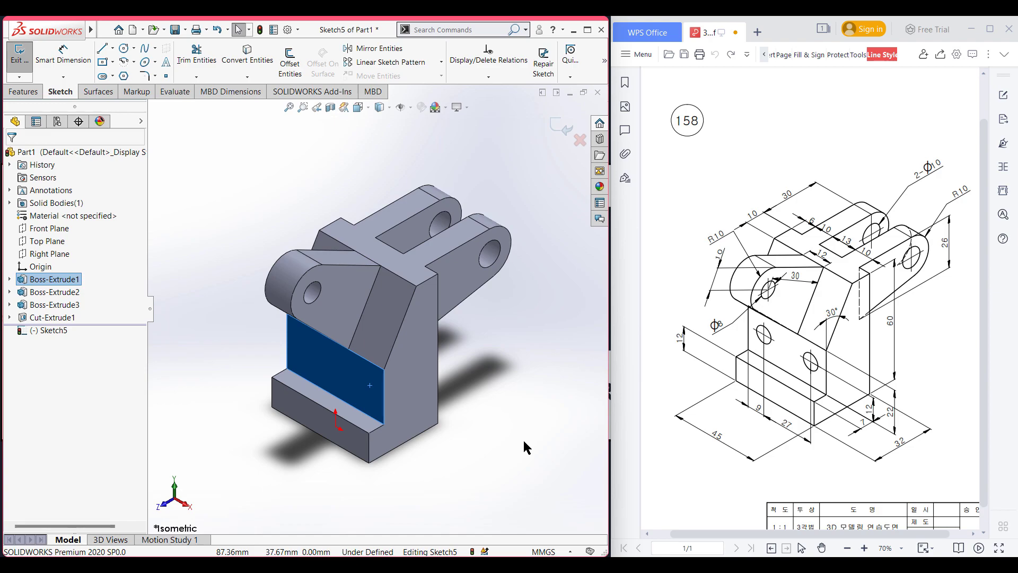
{"action": "key", "text": "ctrl+8"}
{"action": "left_click", "coordinate": [180, 215]}
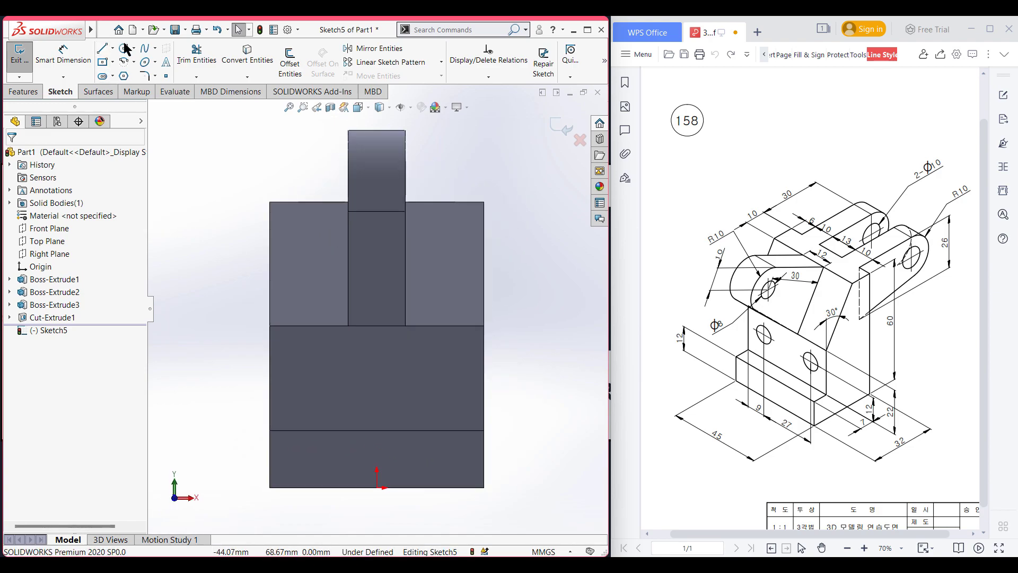
{"action": "left_click", "coordinate": [123, 48]}
{"action": "left_click", "coordinate": [317, 378]}
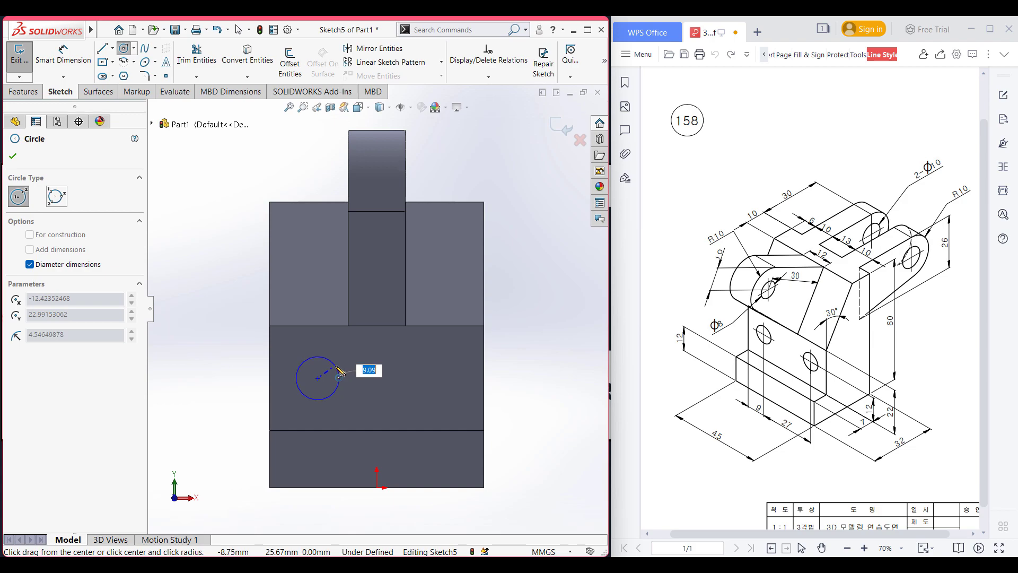
{"action": "type", "text": "8"}
{"action": "key", "text": "Return"}
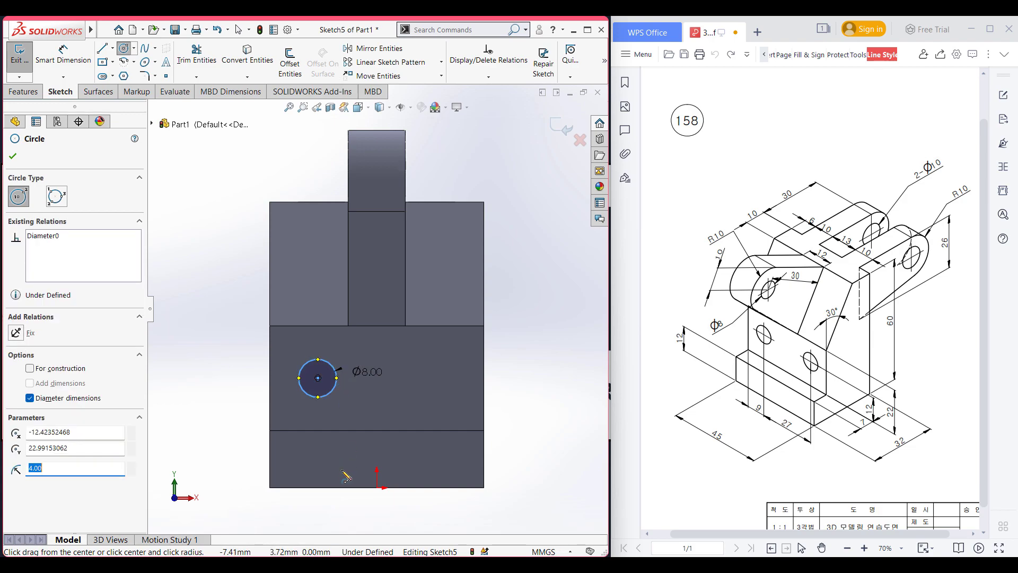
{"action": "left_click", "coordinate": [426, 371]}
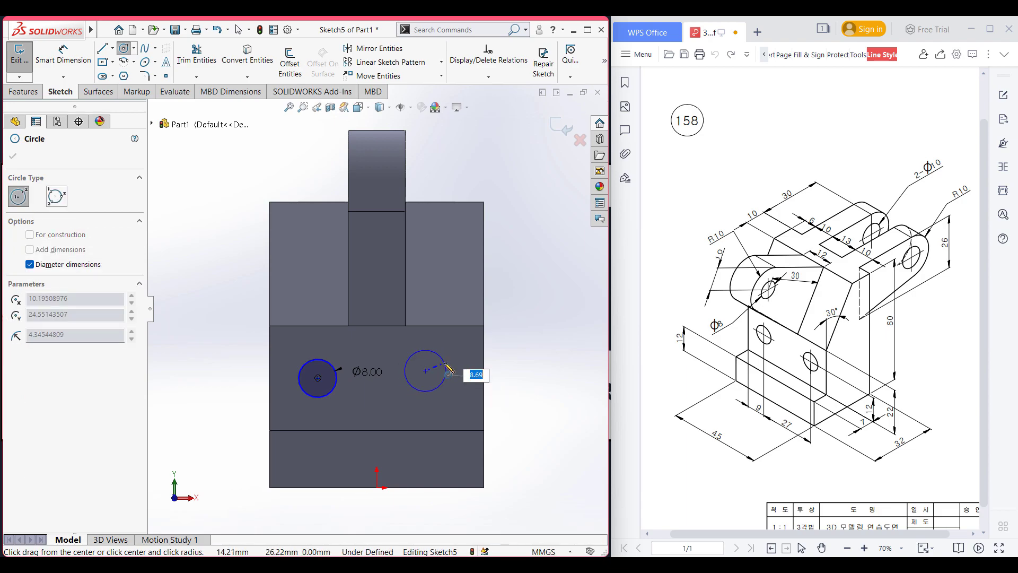
{"action": "key", "text": "Return"}
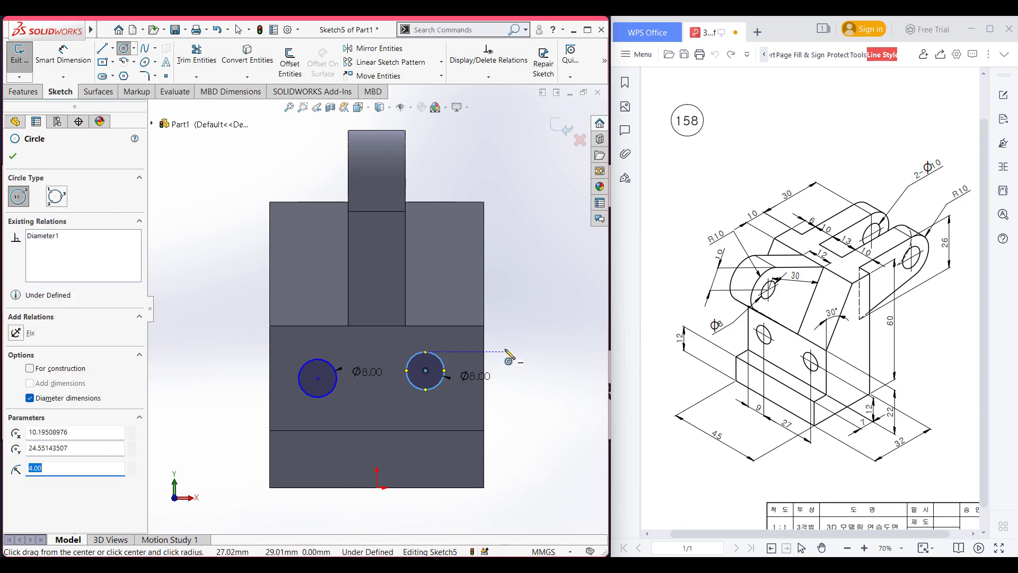
{"action": "key", "text": "Escape"}
Dimension the left circle's centre 9 mm horizontally from the front face's left edge.
{"action": "left_click", "coordinate": [63, 53]}
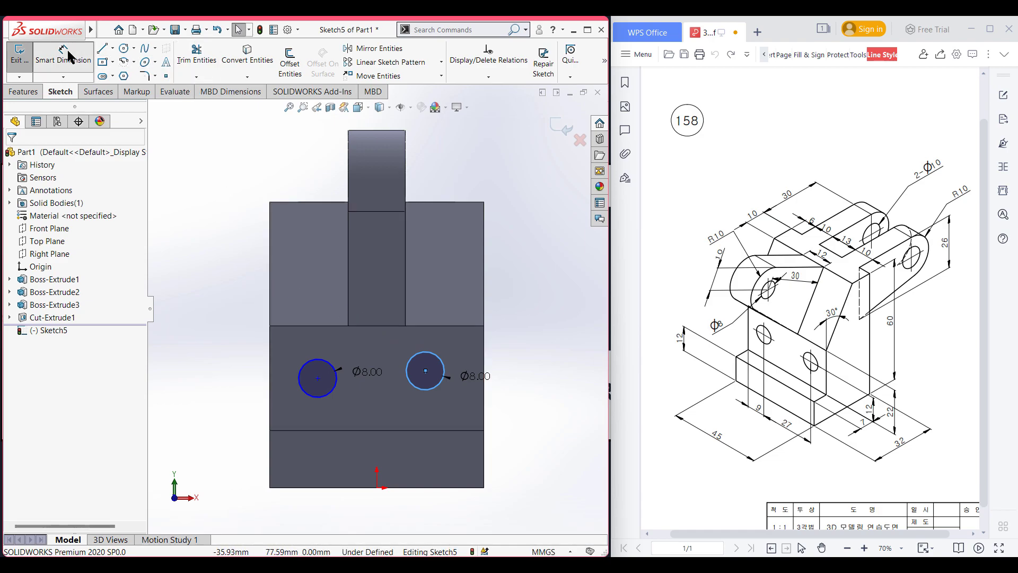
{"action": "left_click", "coordinate": [299, 375]}
{"action": "left_click", "coordinate": [270, 374]}
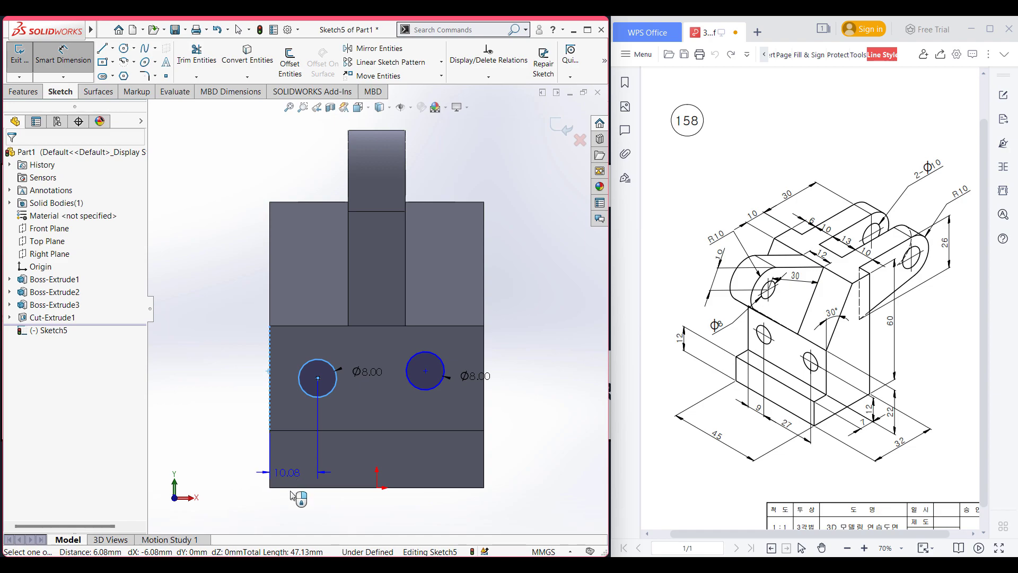
{"action": "left_click", "coordinate": [290, 509]}
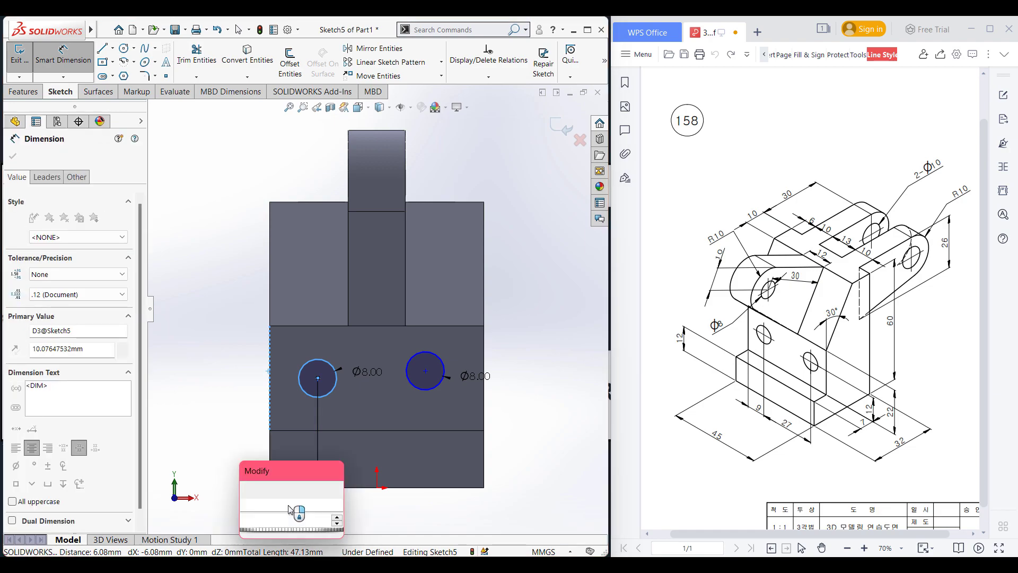
{"action": "type", "text": "9"}
{"action": "key", "text": "Return"}
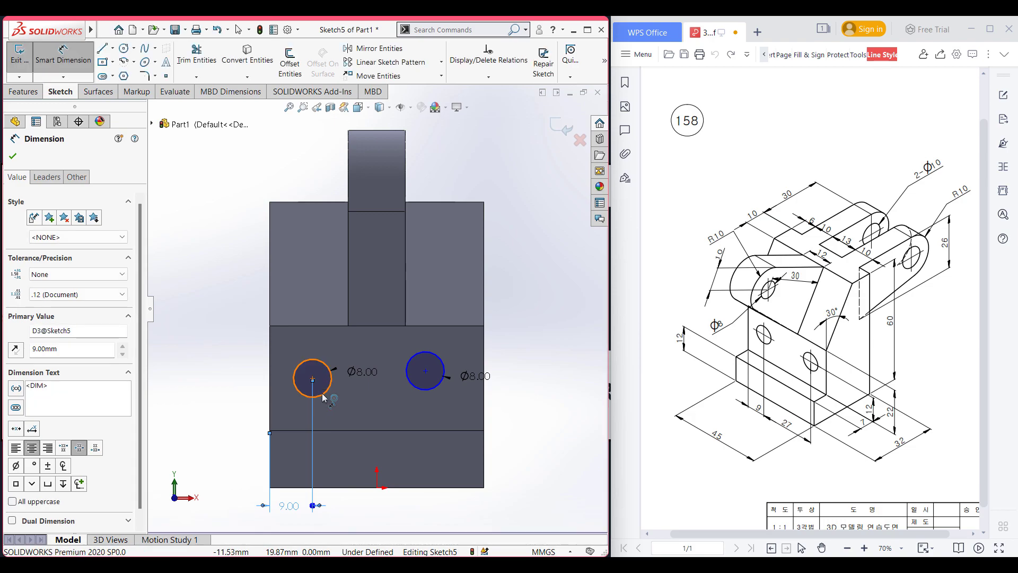
Set the horizontal distance between the two circle centres to 27 mm.
{"action": "left_click", "coordinate": [325, 393]}
{"action": "left_click", "coordinate": [424, 391]}
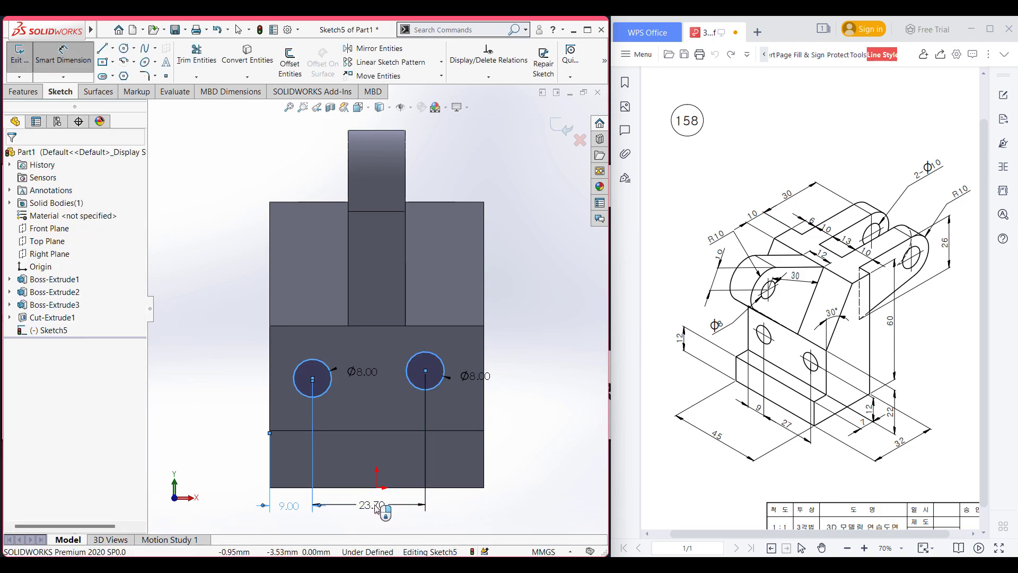
{"action": "left_click", "coordinate": [376, 508]}
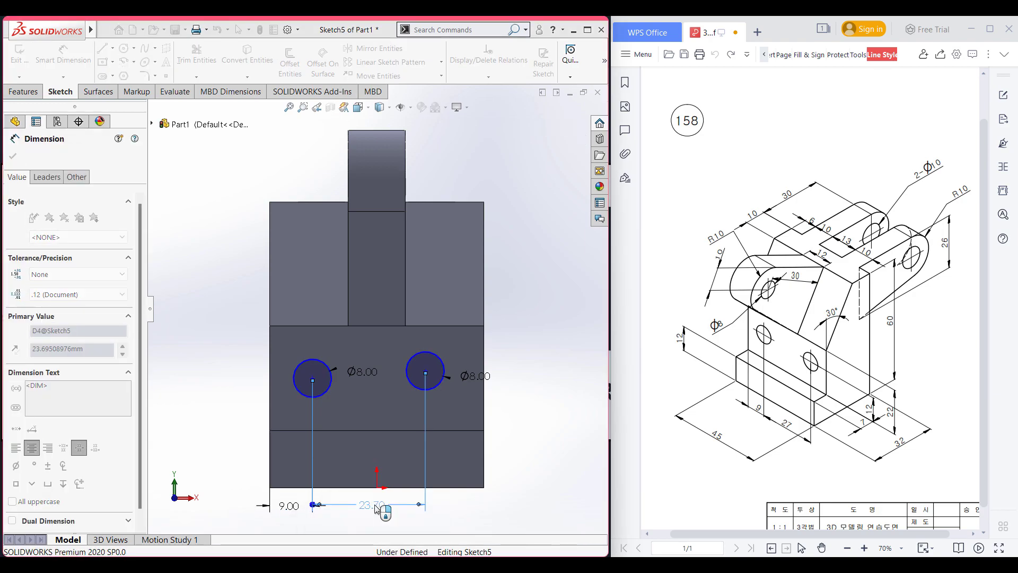
{"action": "type", "text": "27"}
{"action": "key", "text": "Return"}
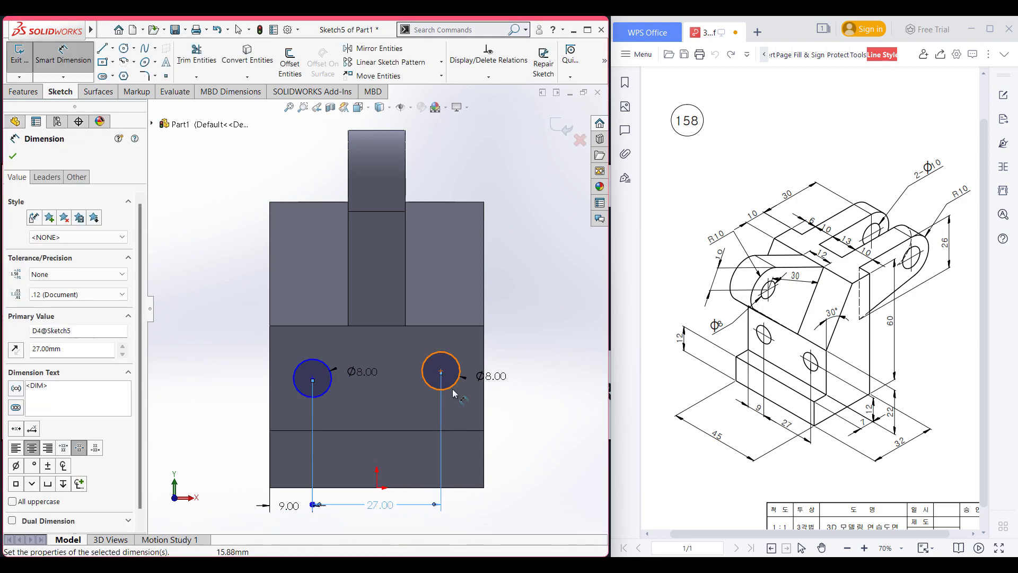
Dimension the left circle's centre 12 mm above the top edge of the base step.
{"action": "left_click", "coordinate": [327, 394]}
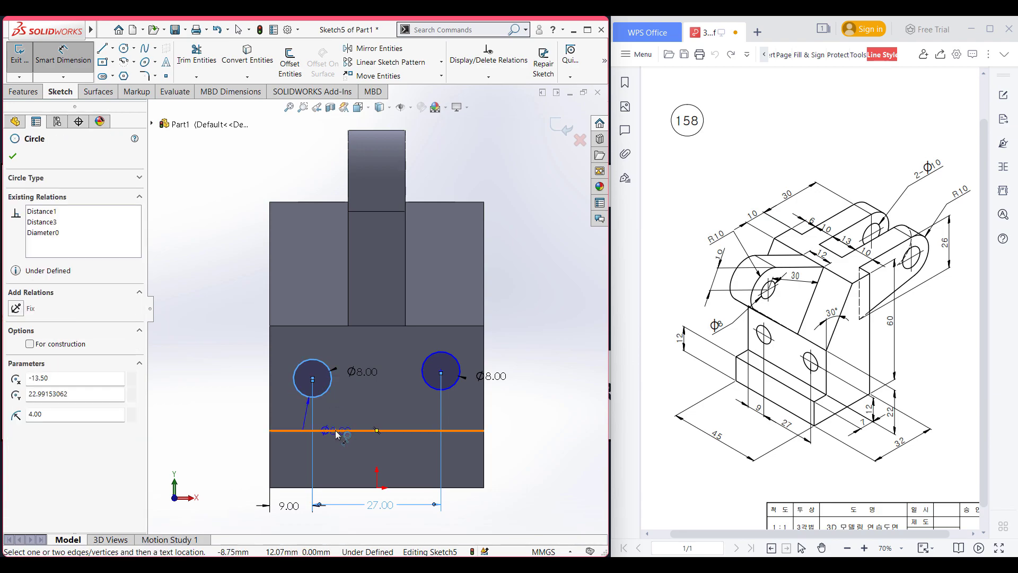
{"action": "left_click", "coordinate": [336, 431]}
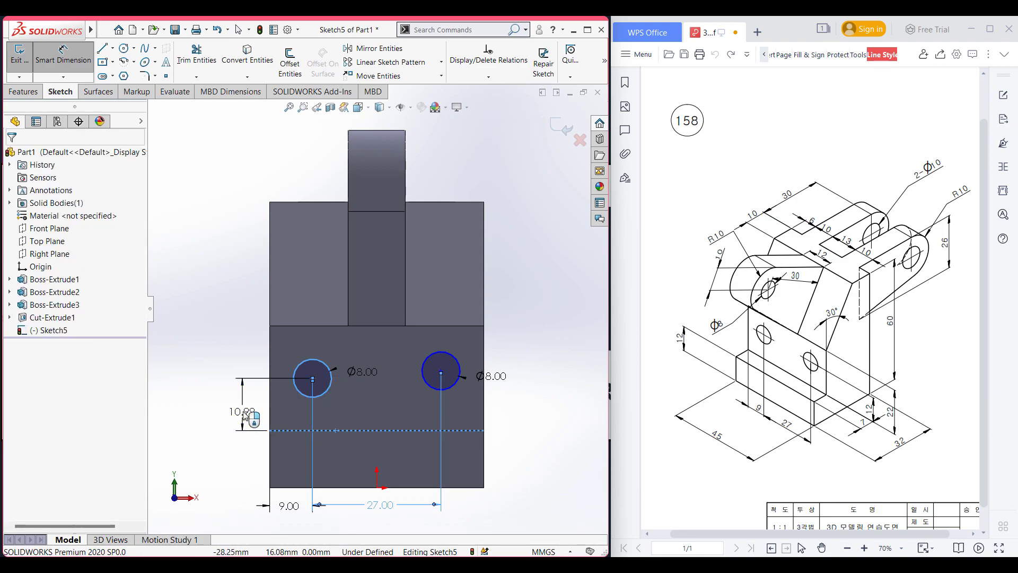
{"action": "left_click", "coordinate": [245, 416]}
{"action": "type", "text": "12"}
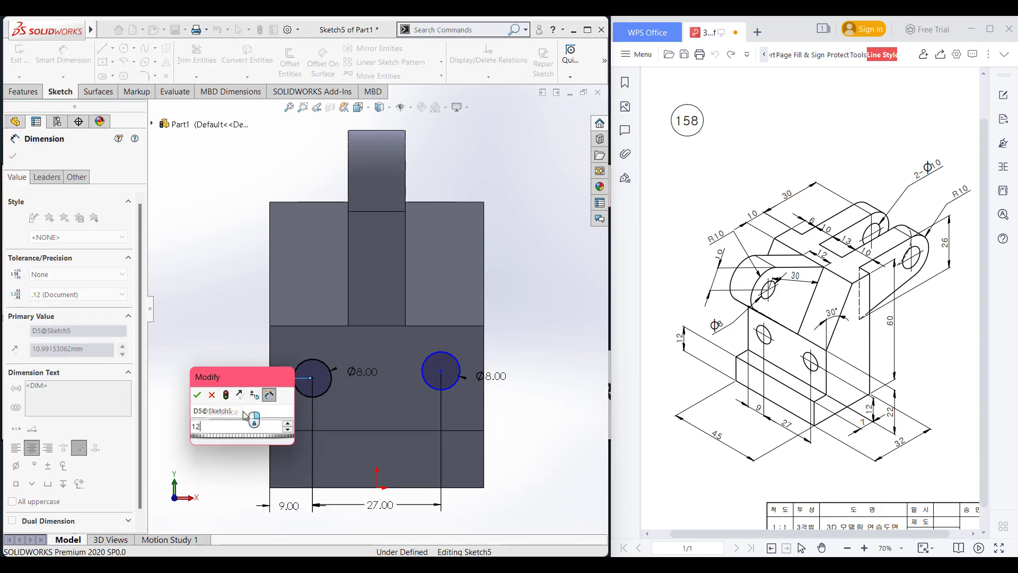
{"action": "key", "text": "Return"}
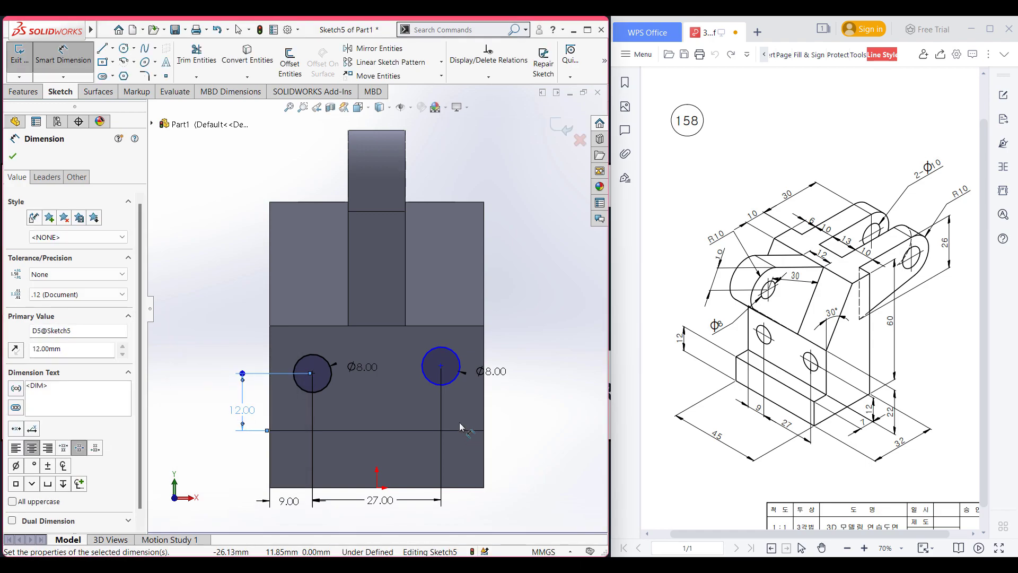
Dimension the right circle's centre 12 mm above the top edge of the base step.
{"action": "left_click", "coordinate": [455, 377]}
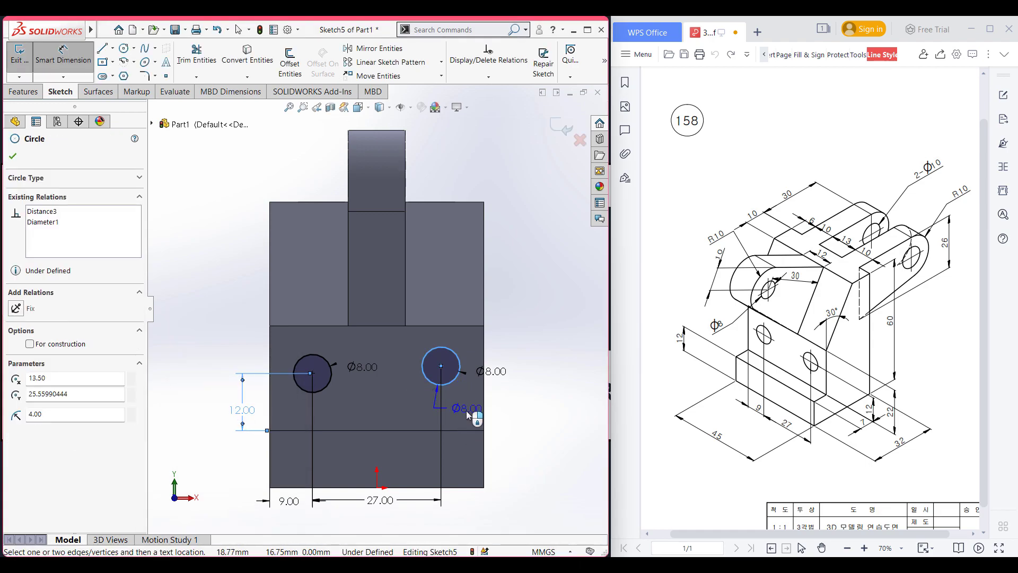
{"action": "left_click", "coordinate": [463, 431]}
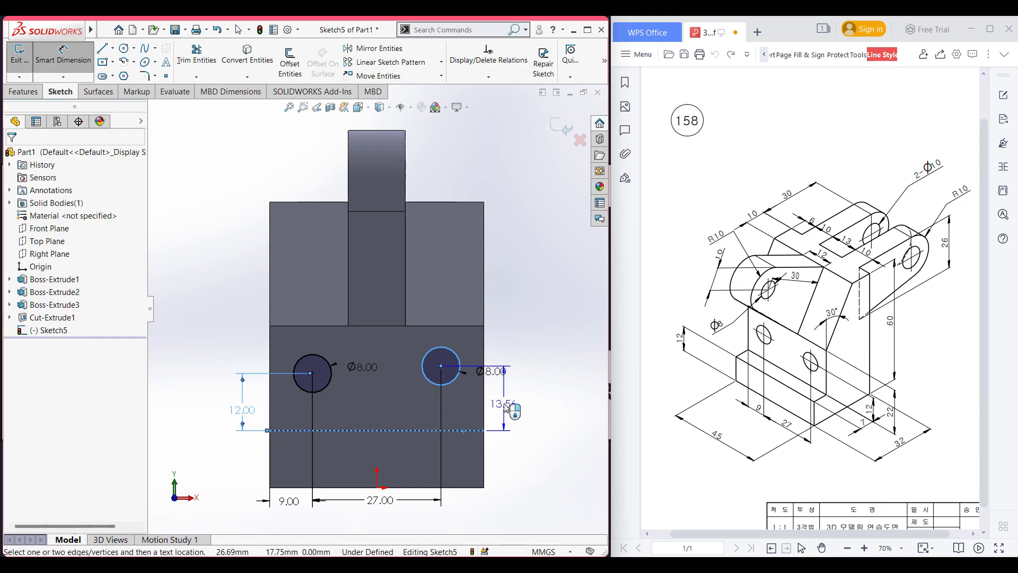
{"action": "left_click", "coordinate": [503, 416]}
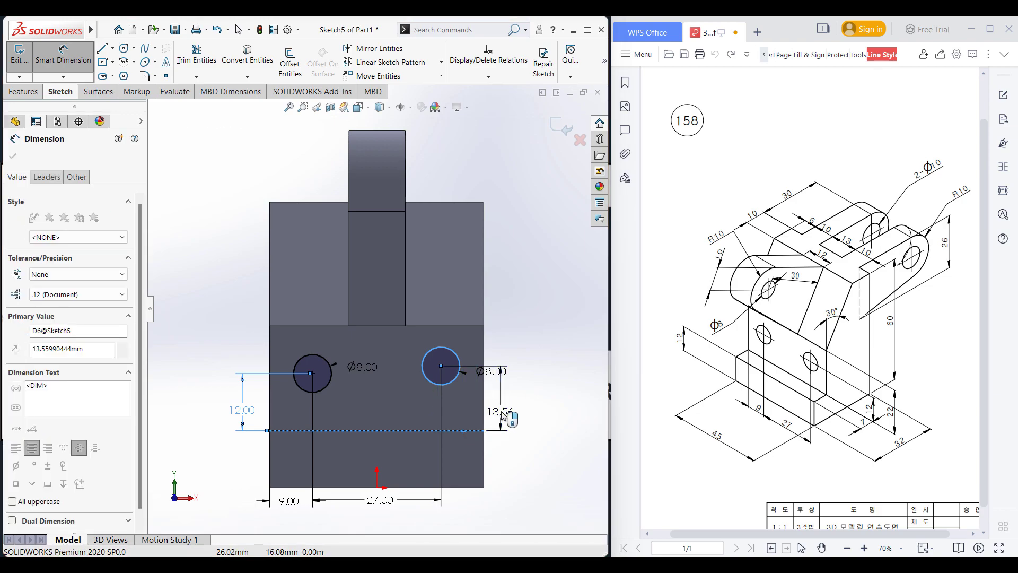
{"action": "key", "text": "Return"}
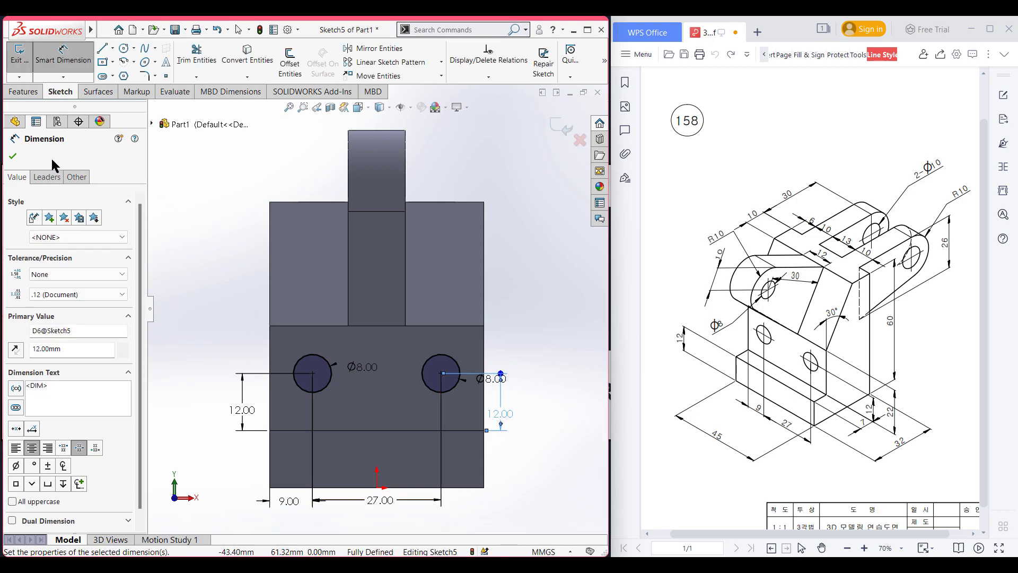
{"action": "left_click", "coordinate": [12, 156]}
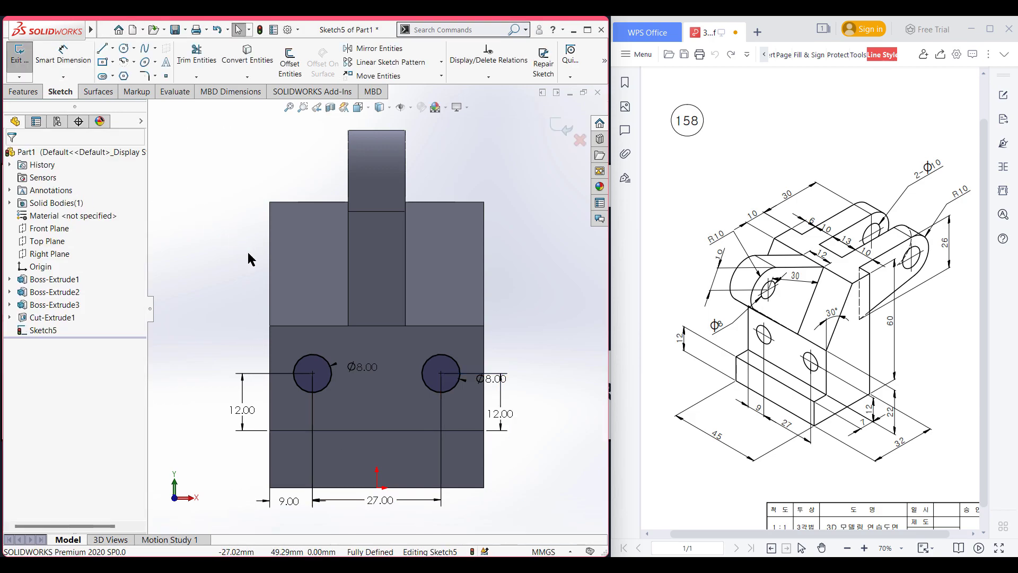
Cut-extrude both circles into the block with a blind depth of 45 mm to form the front-face holes.
{"action": "key", "text": "ctrl+7"}
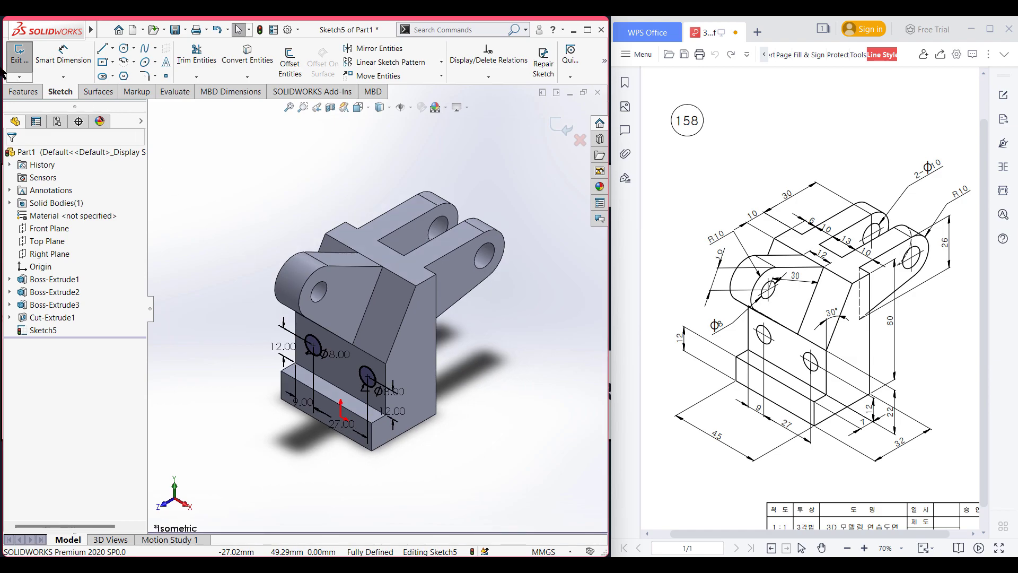
{"action": "left_click", "coordinate": [16, 94]}
{"action": "left_click", "coordinate": [192, 71]}
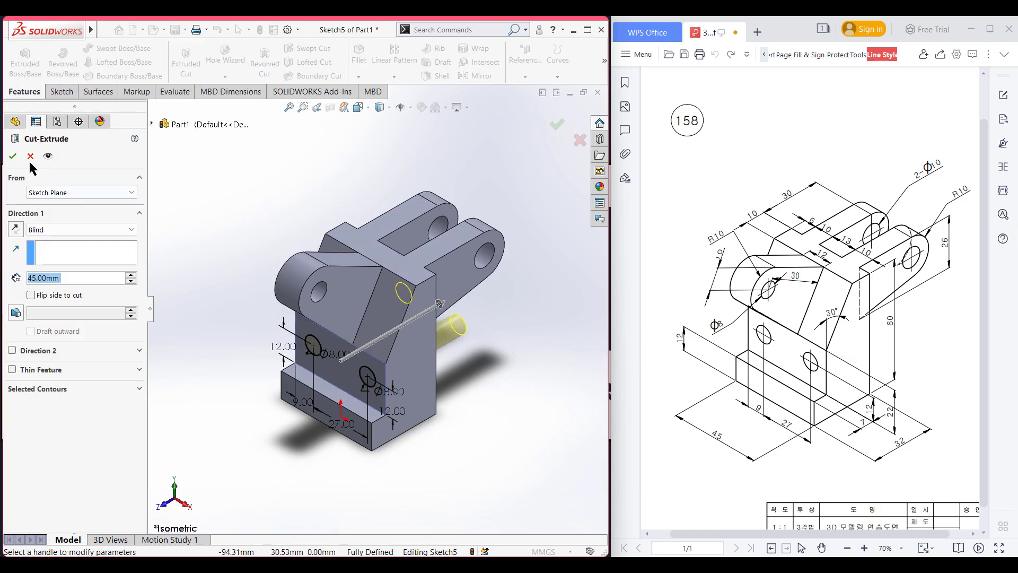
{"action": "left_click", "coordinate": [17, 158]}
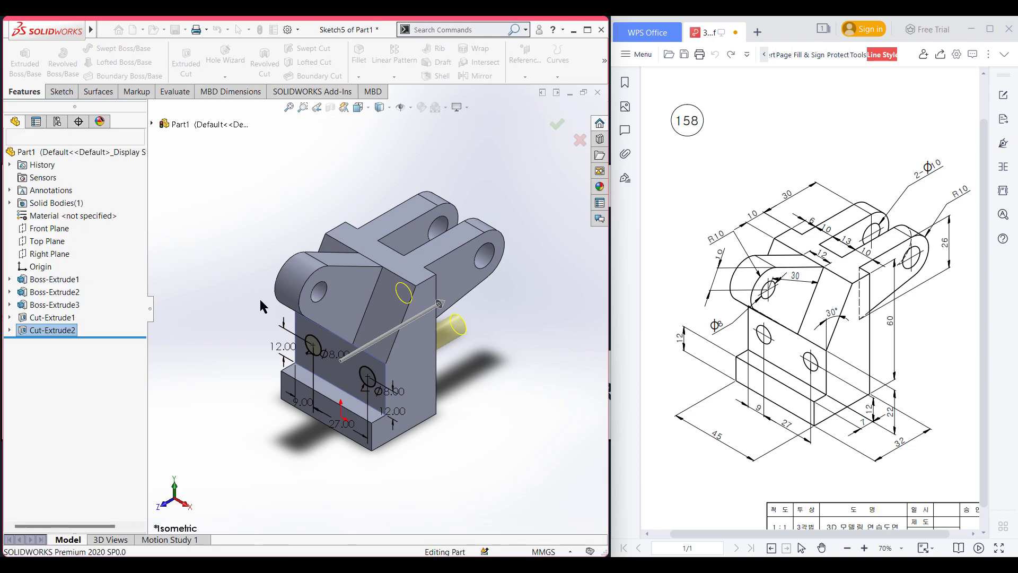